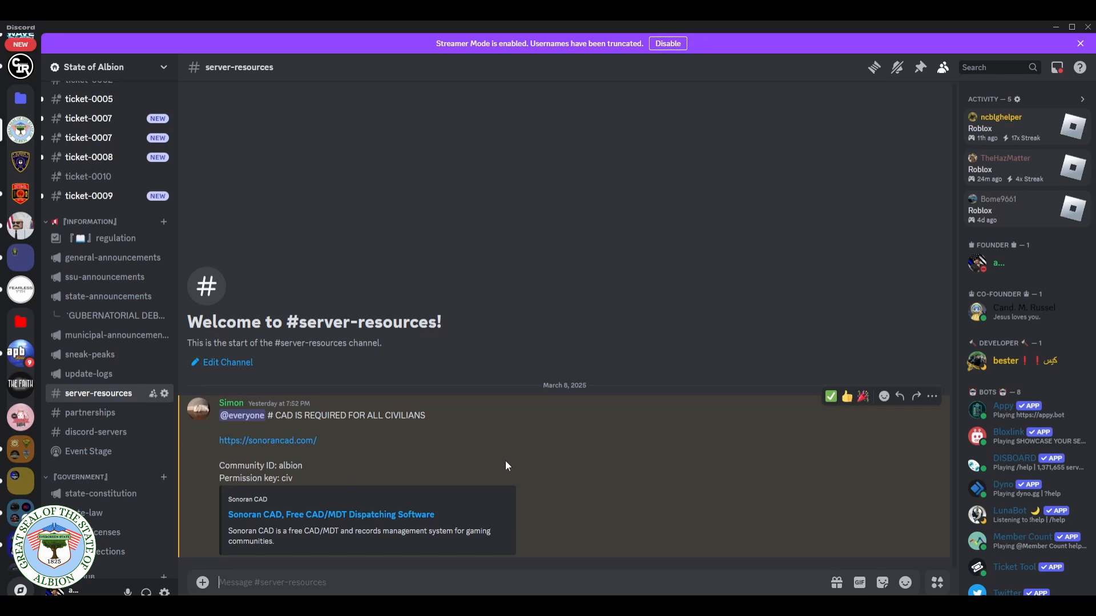
Step: Bring the Sonoran CAD My Communities window to the front, shifted right of the Discord channel text
key(alt+Tab)
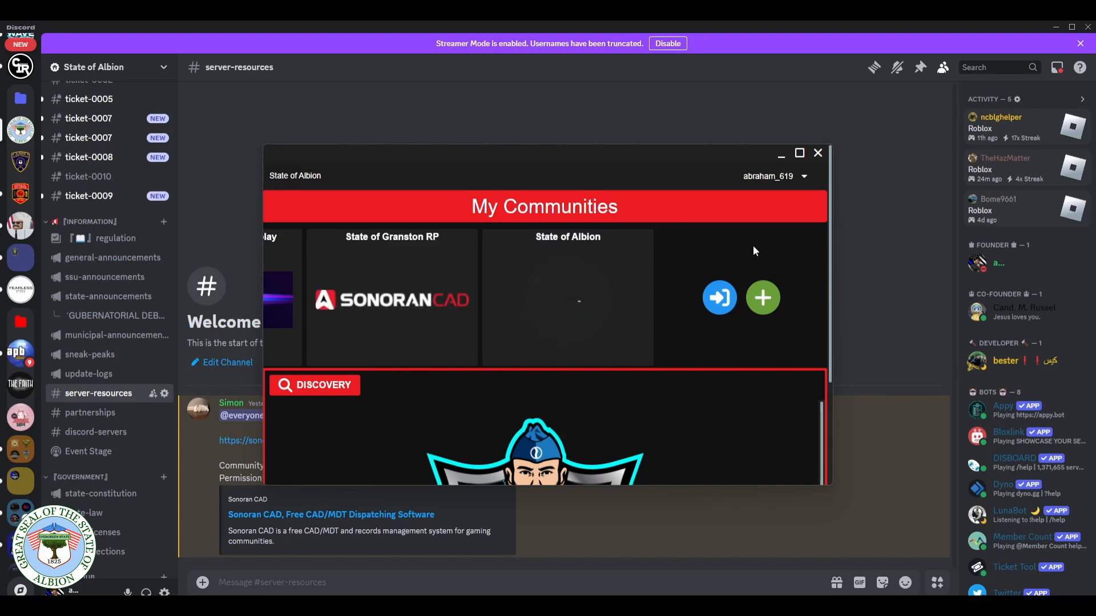
click(659, 529)
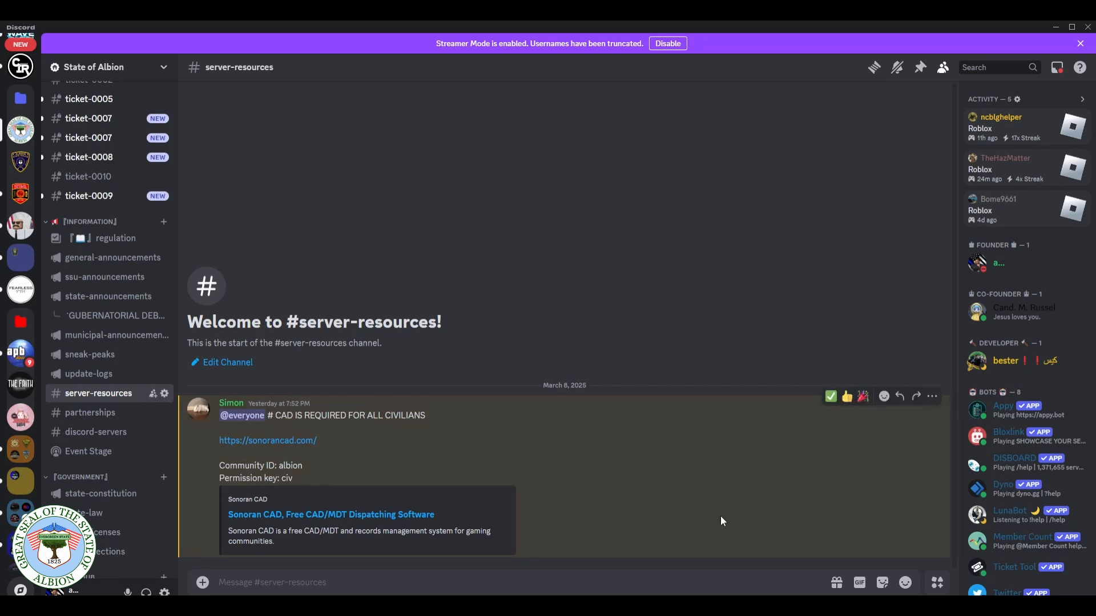
click(800, 606)
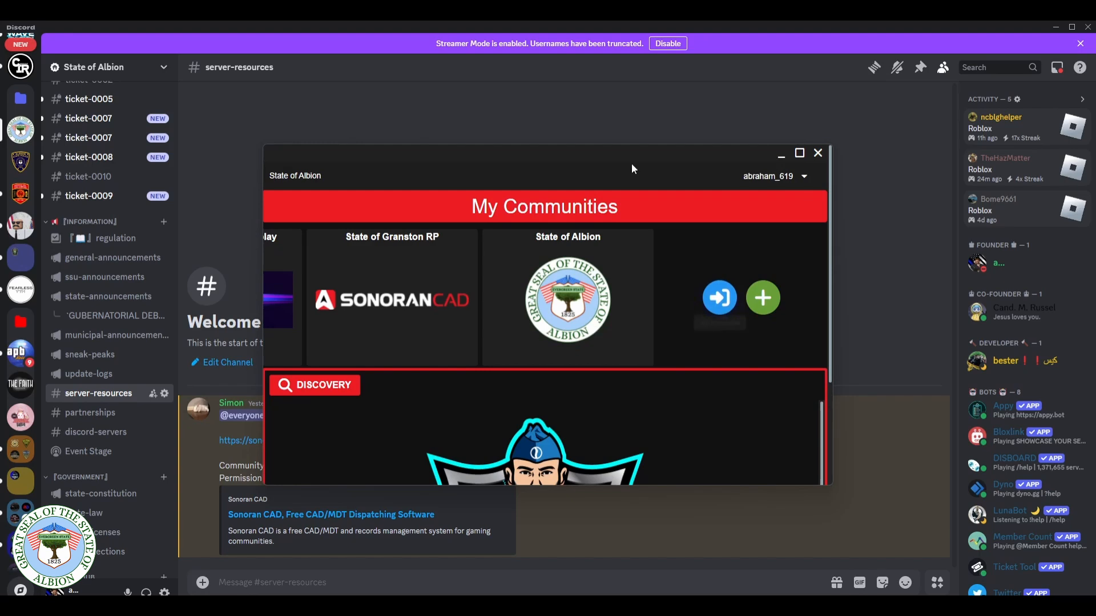
drag(629, 159, 790, 155)
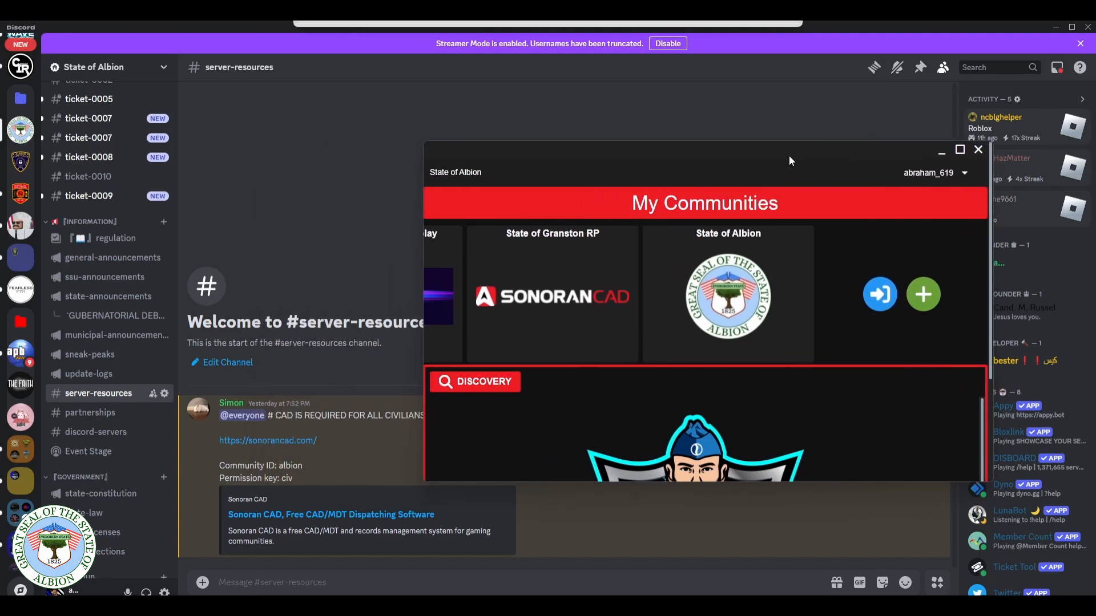
Step: Look up community ID albion and join the previewed State of Albion community
click(880, 296)
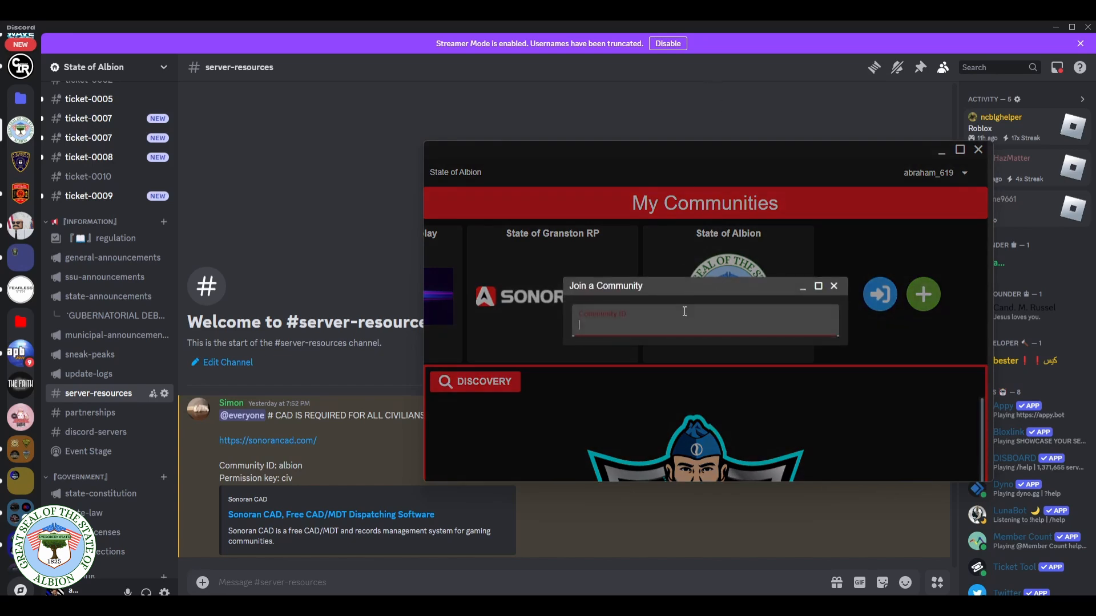
drag(622, 149, 697, 190)
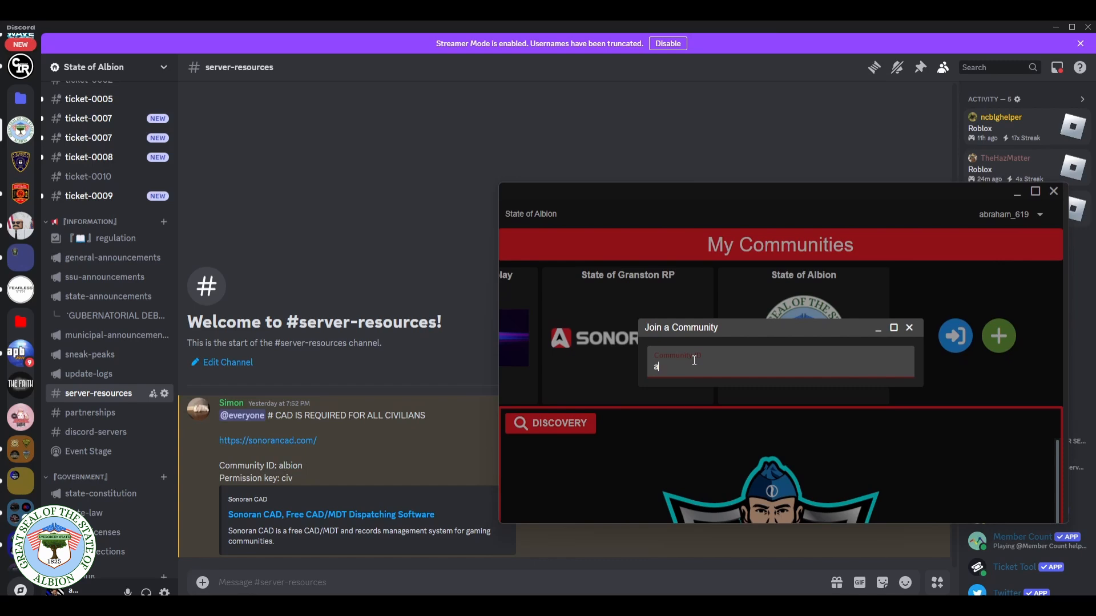
text(lbion)
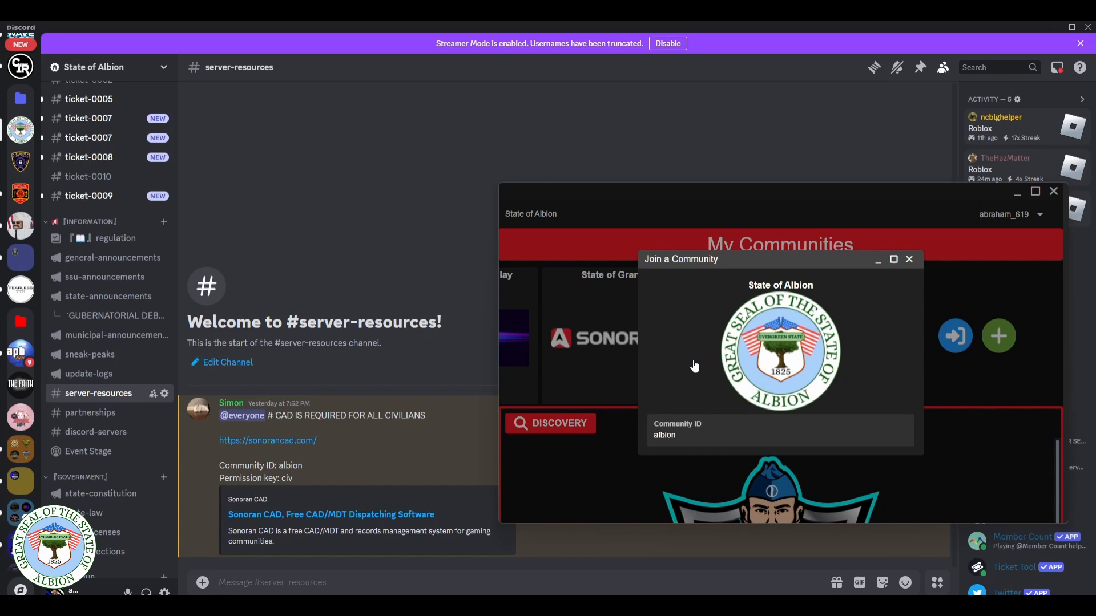
click(814, 339)
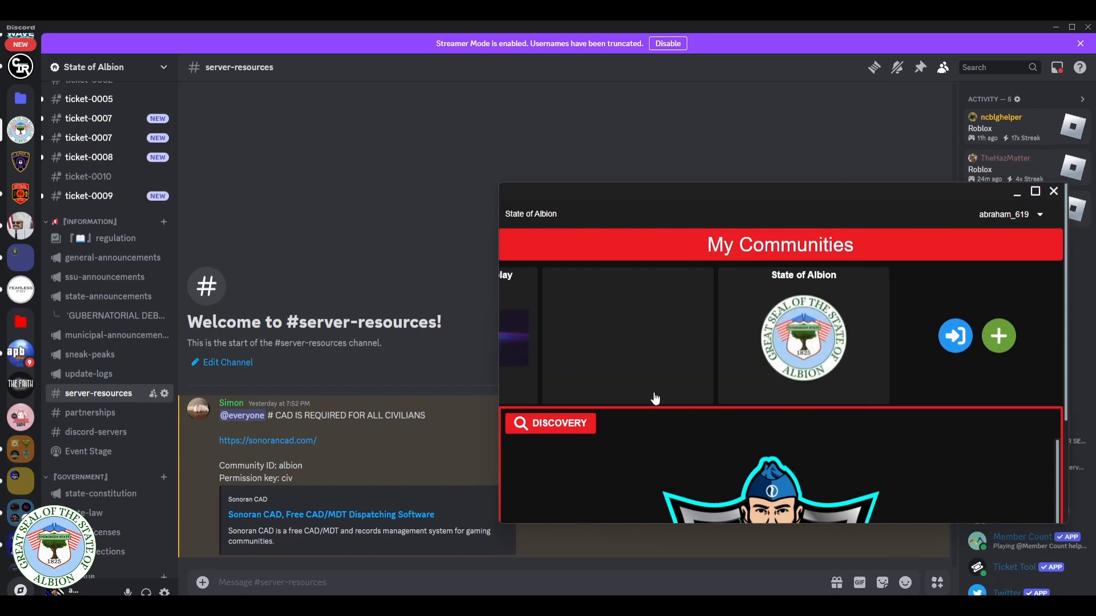
Step: Open the State of Albion community, apply the civilian permission key, and dismiss the confirmation
click(864, 317)
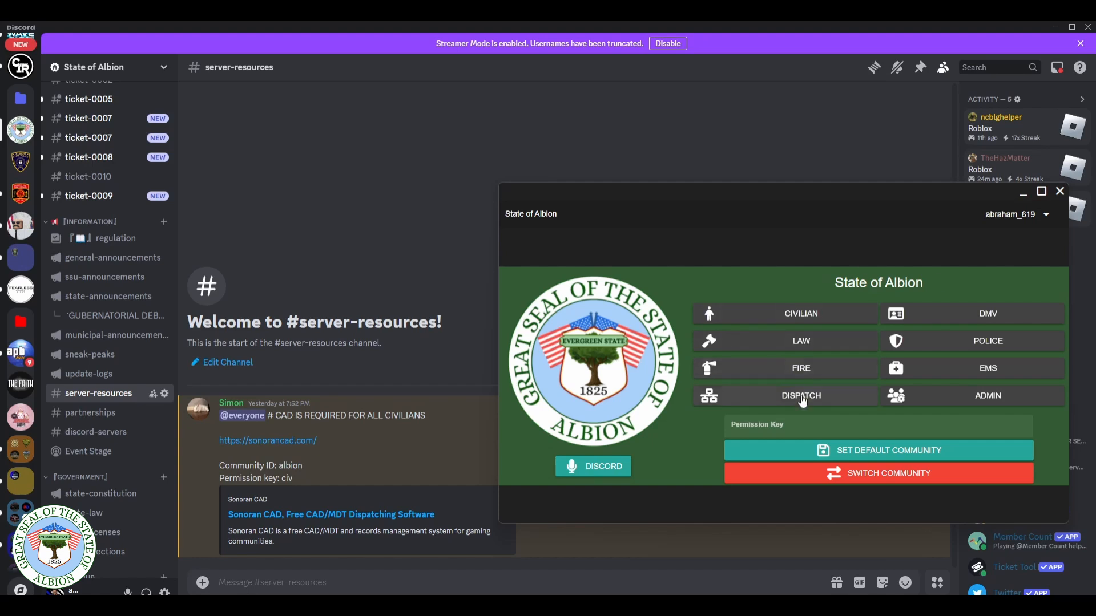
click(742, 423)
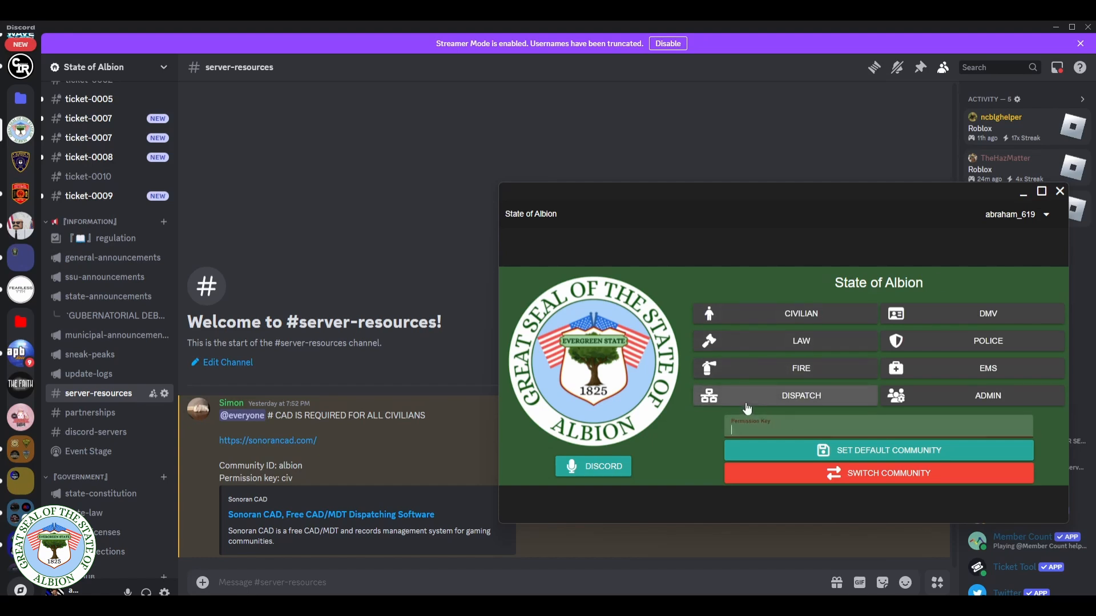
text(civ)
key(Return)
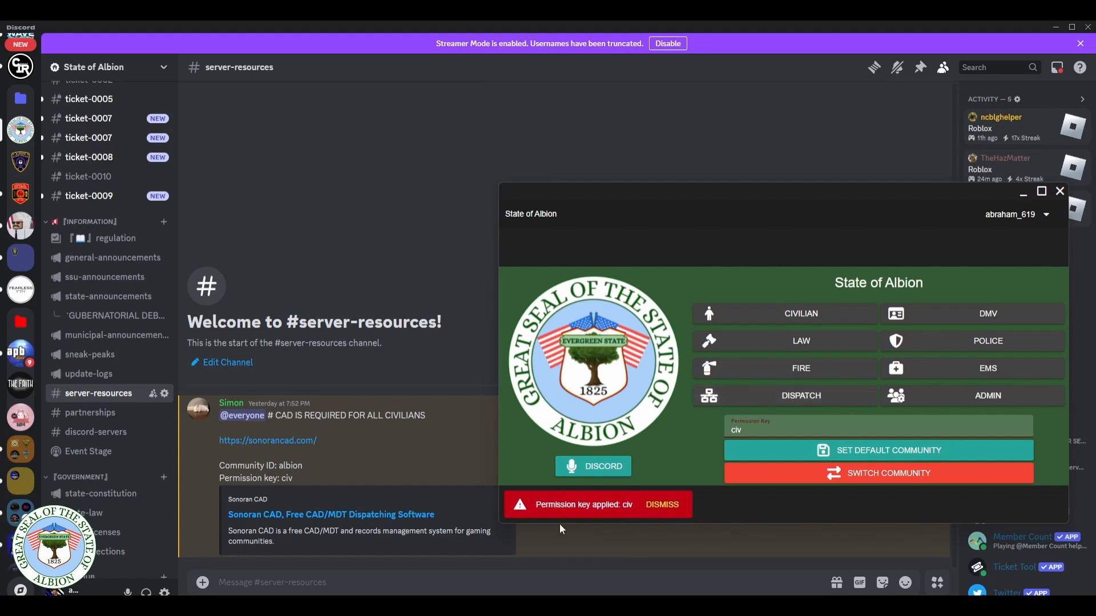
click(661, 506)
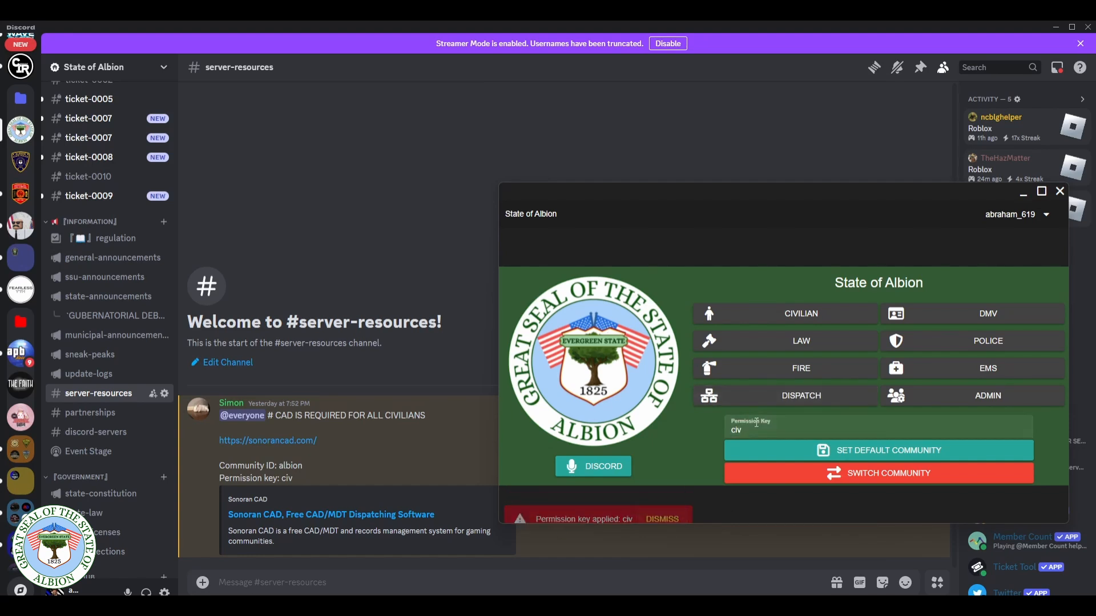
Step: Enter the CIVILIAN section, check the existing character list, and open the Create New Character form
click(767, 324)
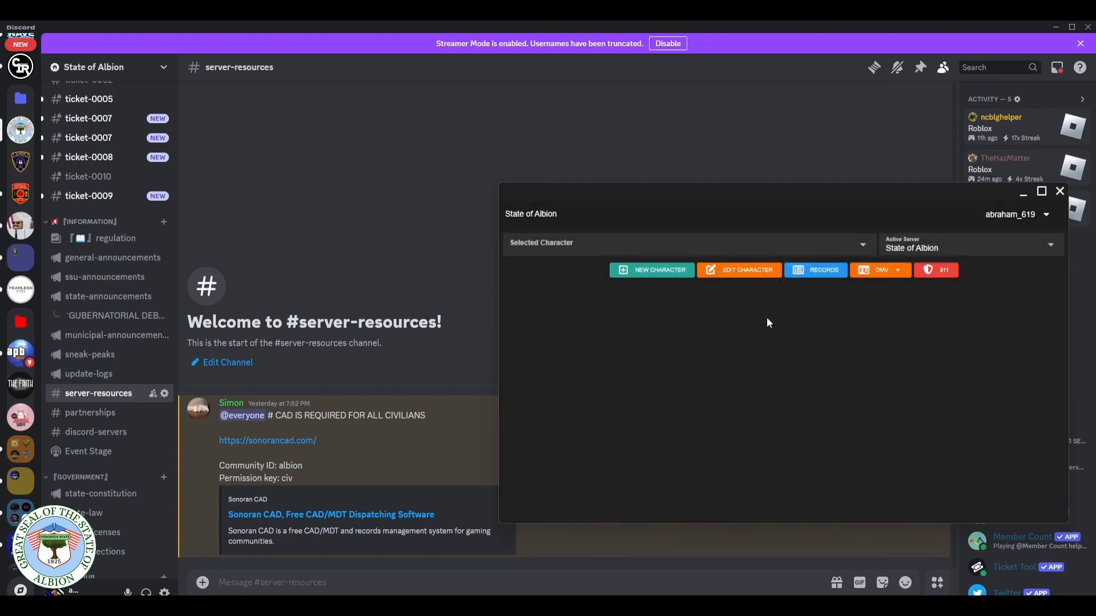
click(748, 251)
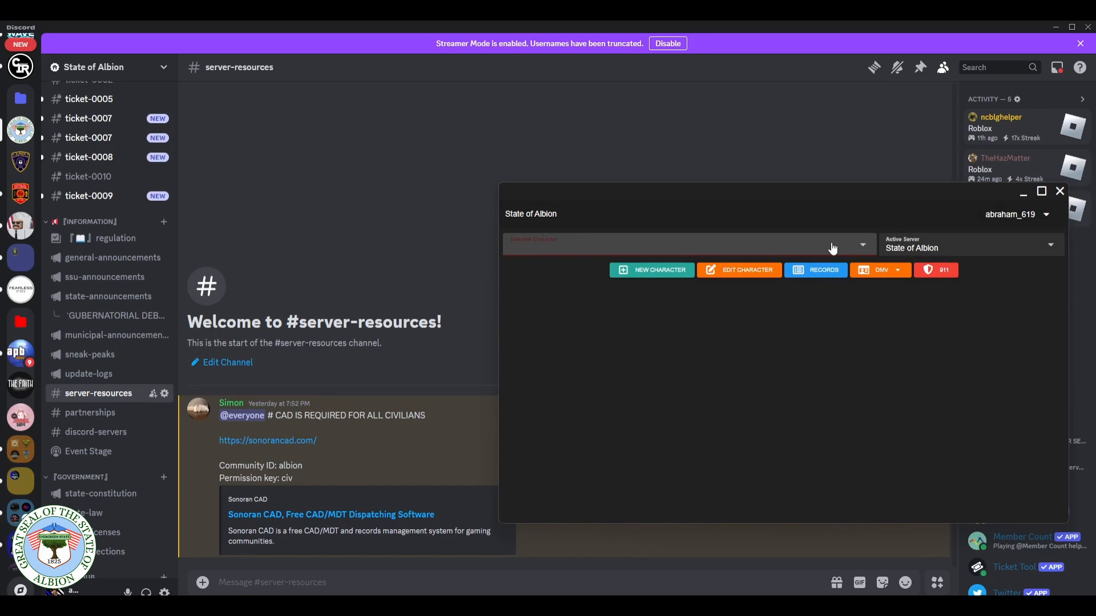
click(842, 403)
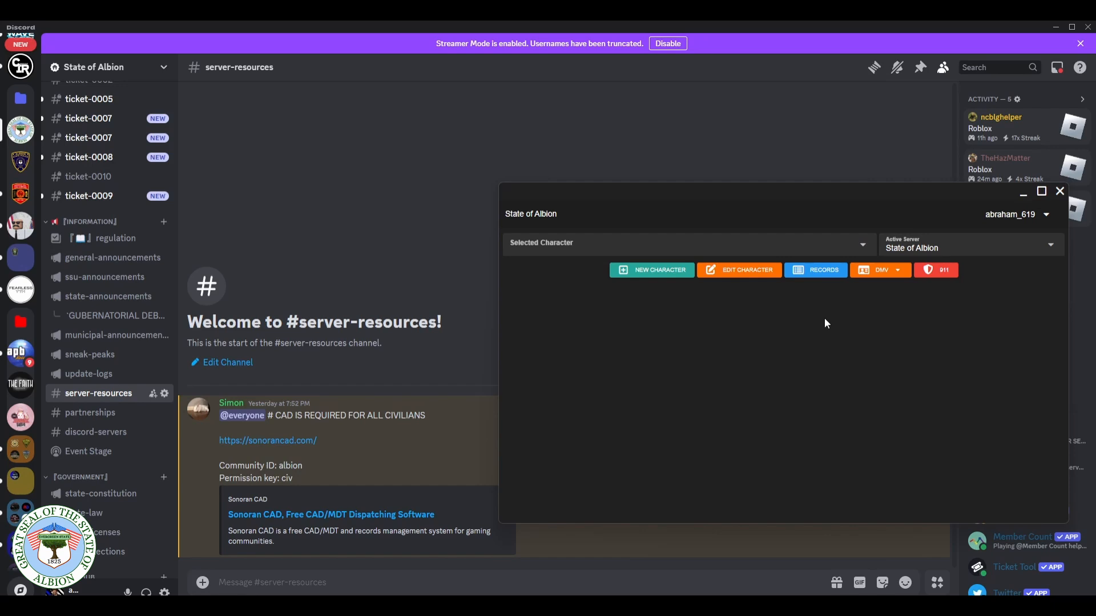
click(664, 280)
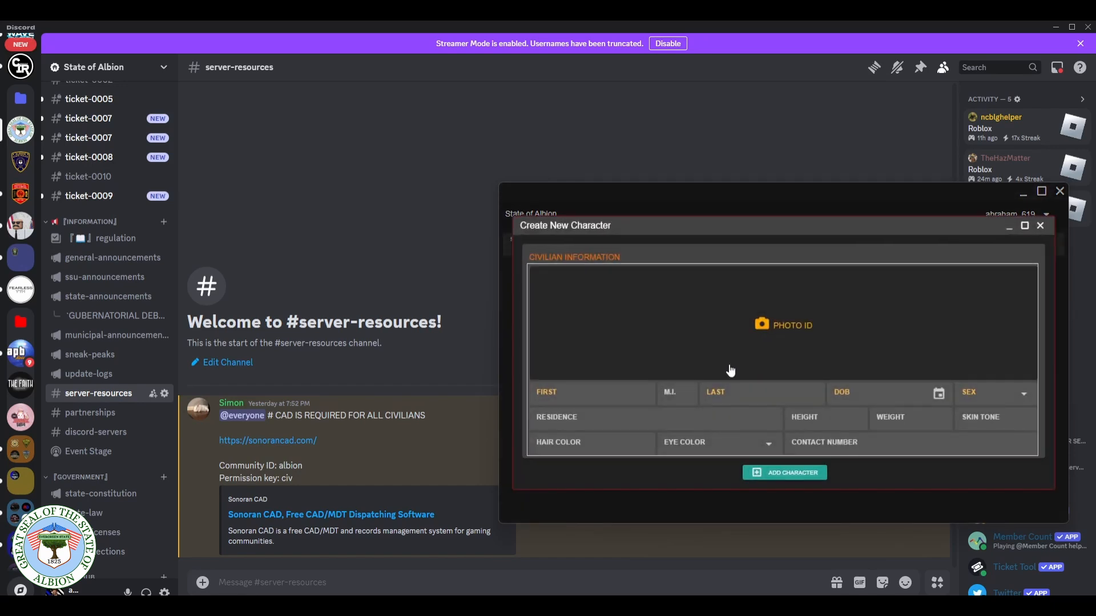
Step: Enter the character's first name, last name and middle initial
click(623, 388)
text(ALEXANDER)
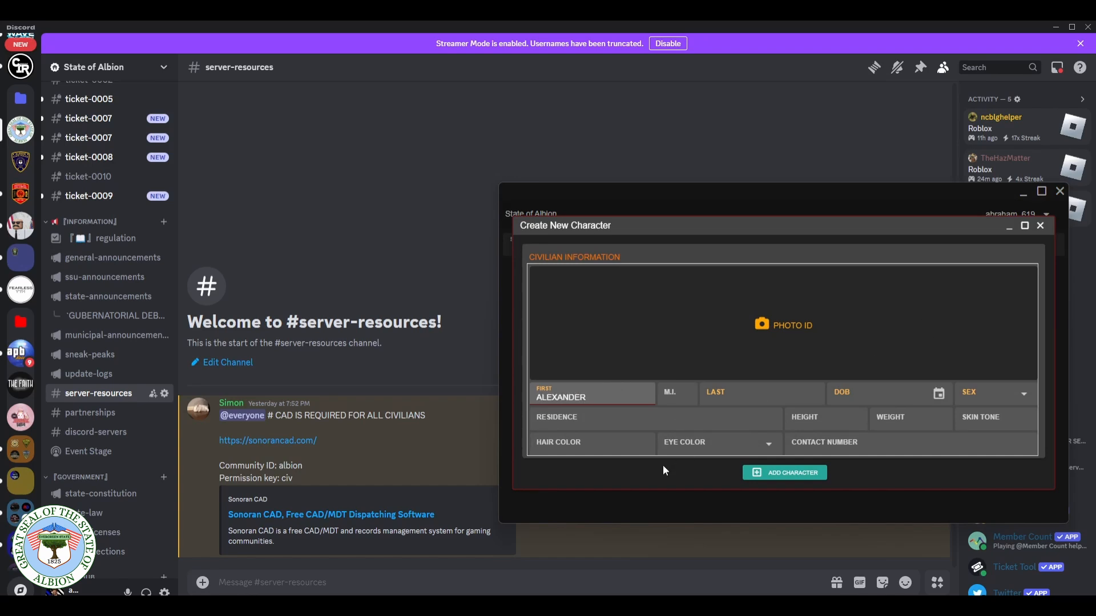
click(725, 403)
text(RUSSEL)
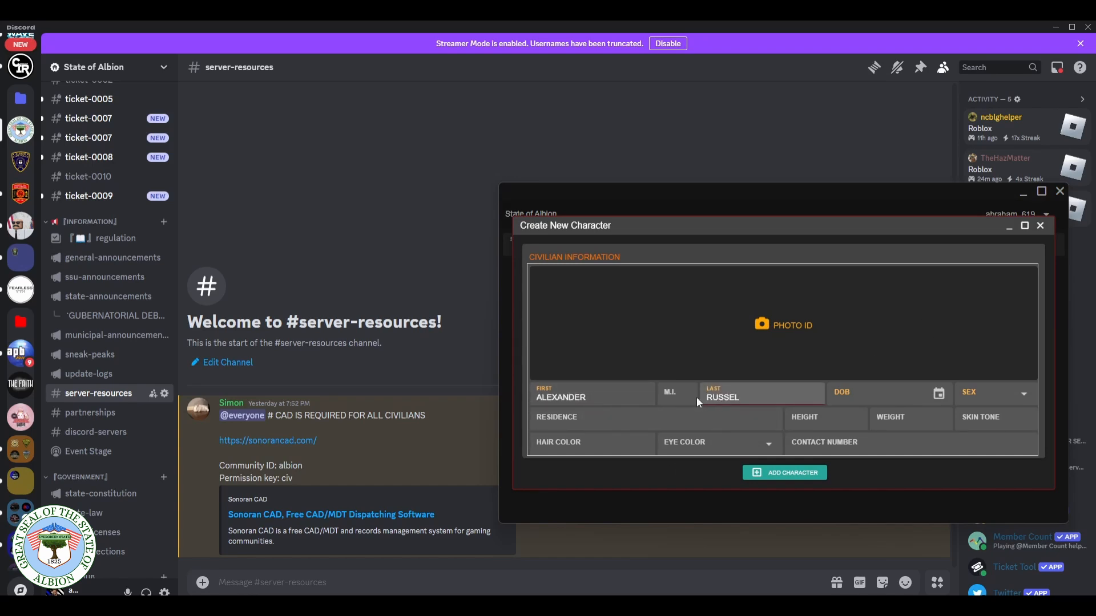
click(667, 391)
text(J)
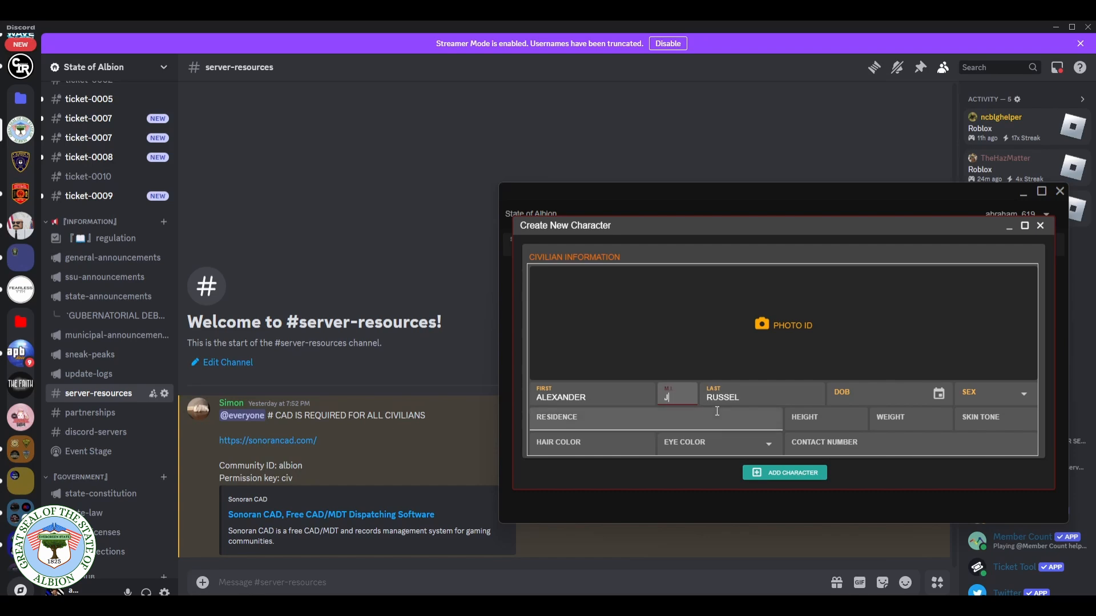
Step: Set the date of birth to 07/14/2000 using the calendar picker
click(862, 399)
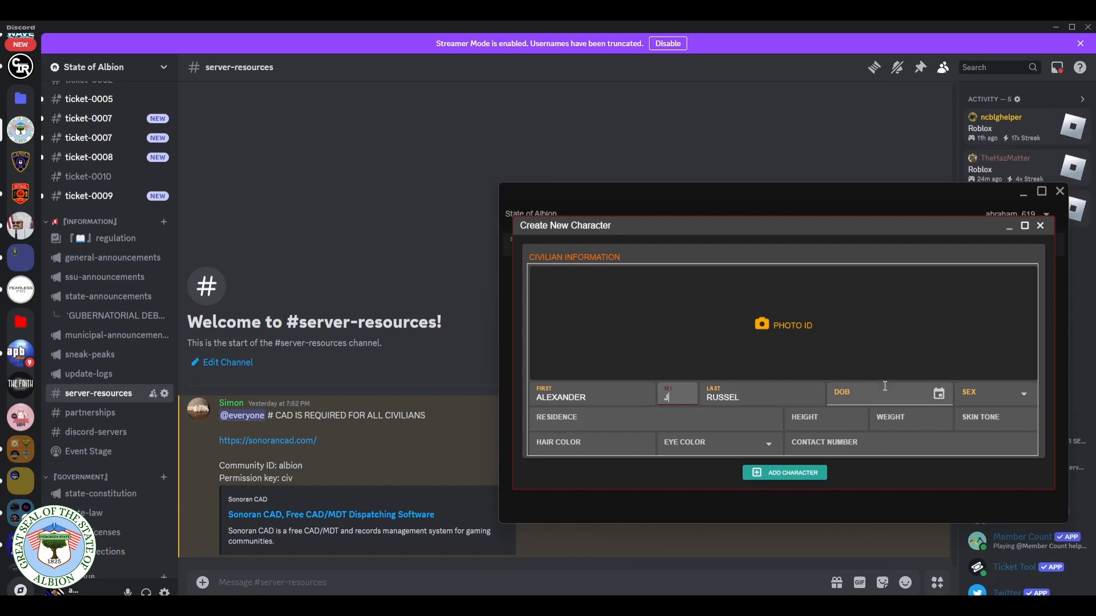
click(938, 393)
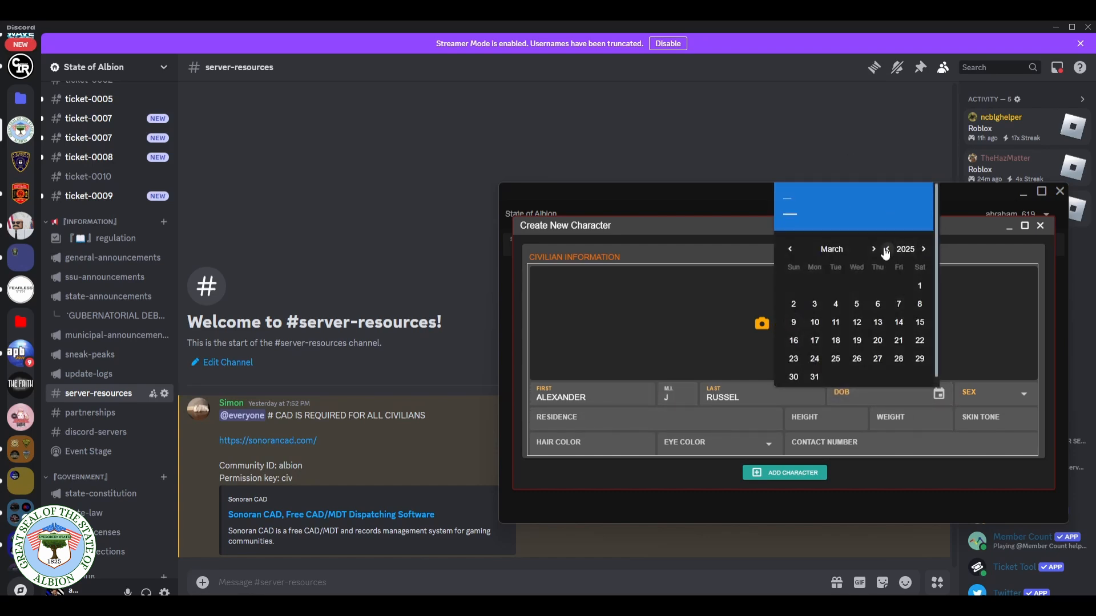
click(903, 250)
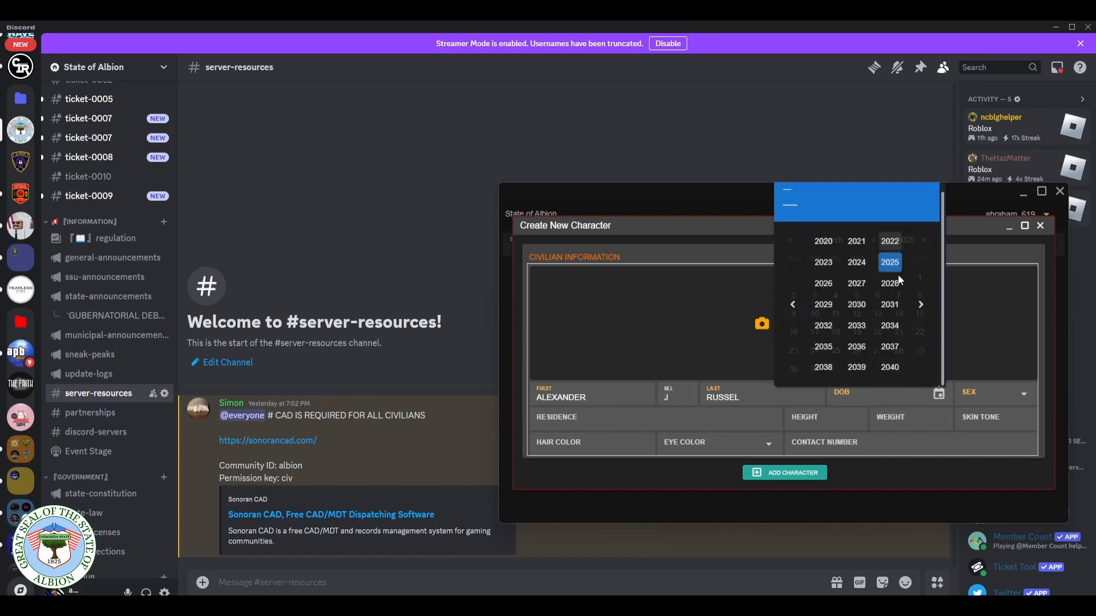
click(793, 313)
click(825, 278)
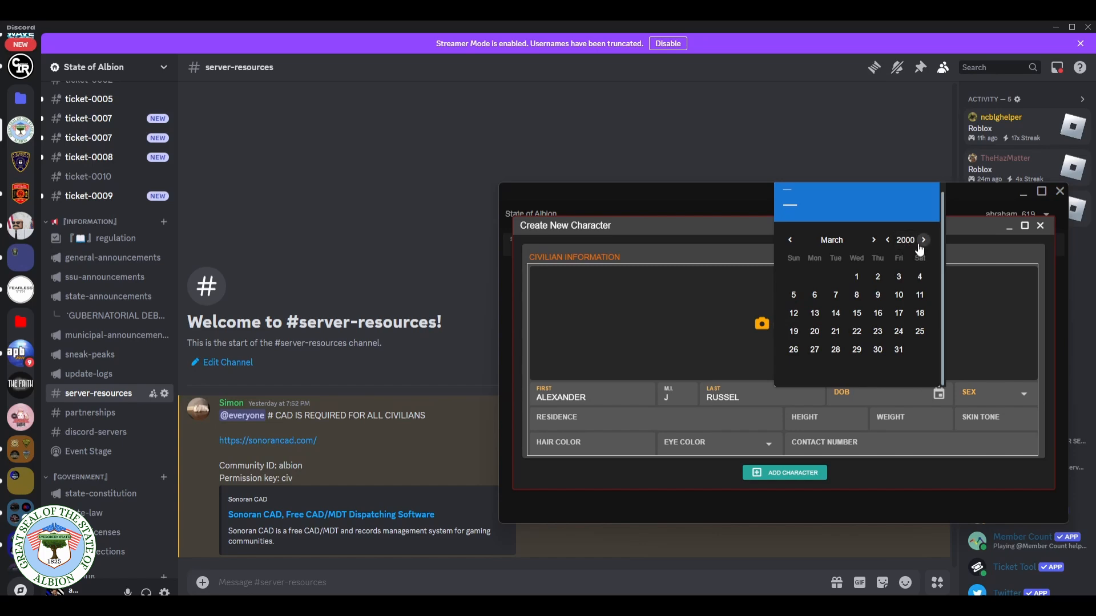
click(874, 240)
click(874, 240)
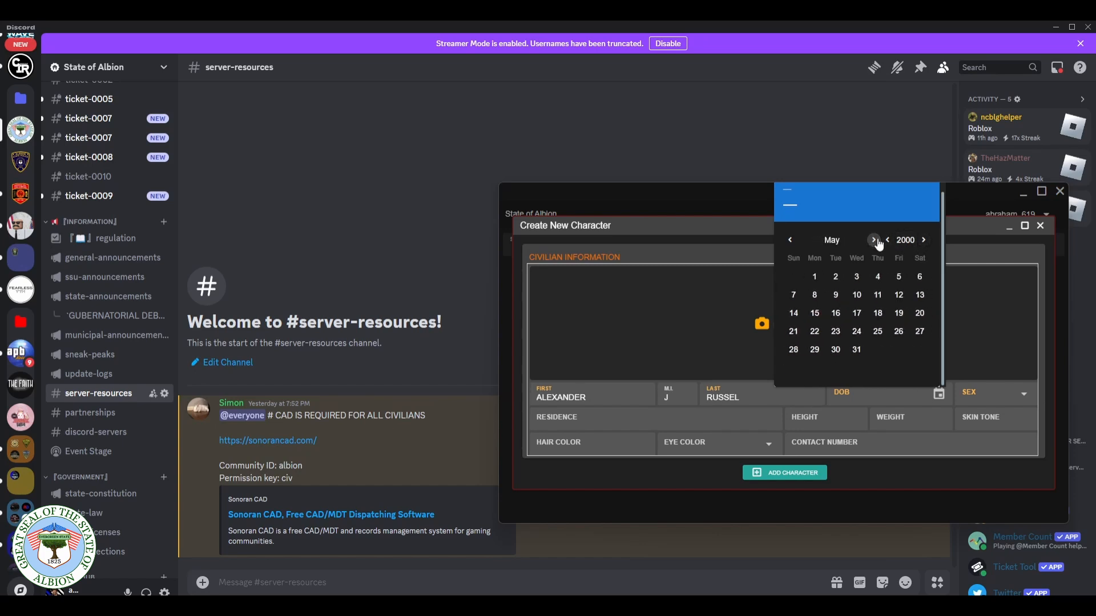
click(873, 240)
click(874, 240)
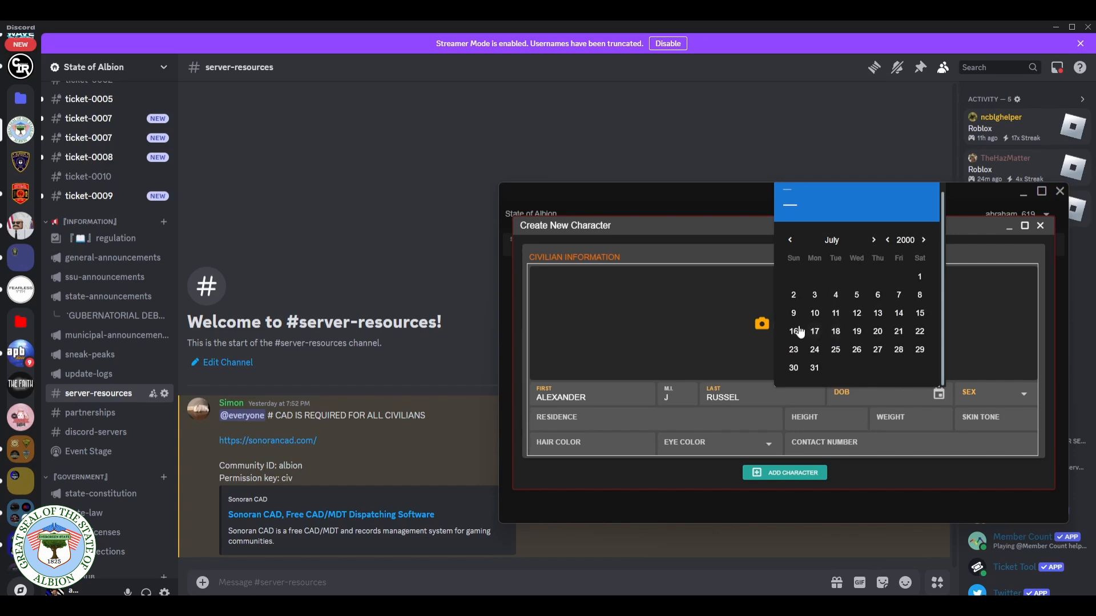
click(899, 314)
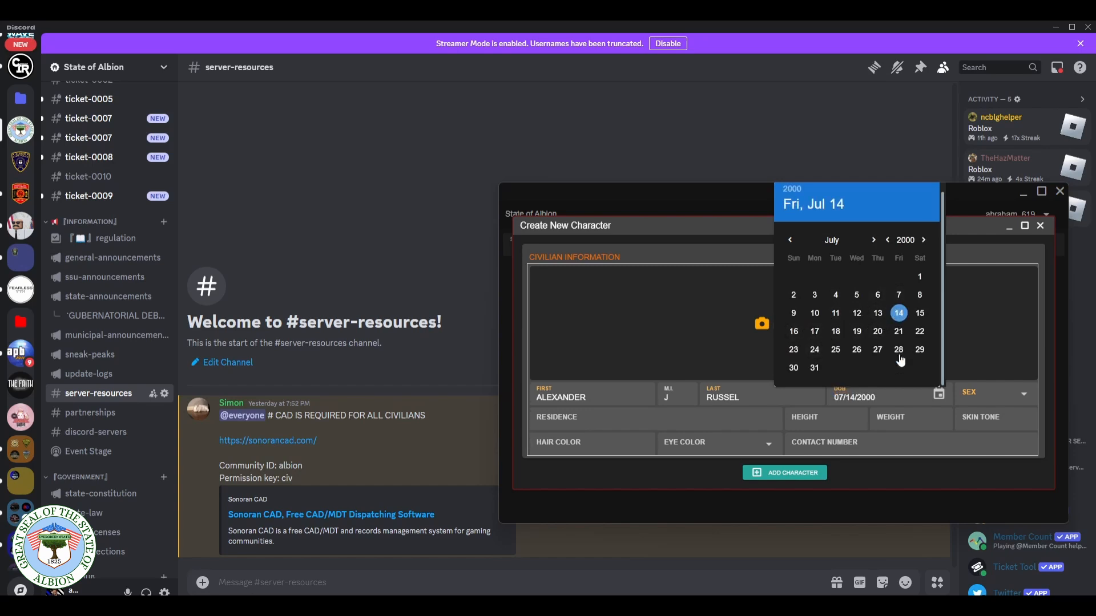
click(1000, 321)
Step: Set the character's sex to M
click(1031, 192)
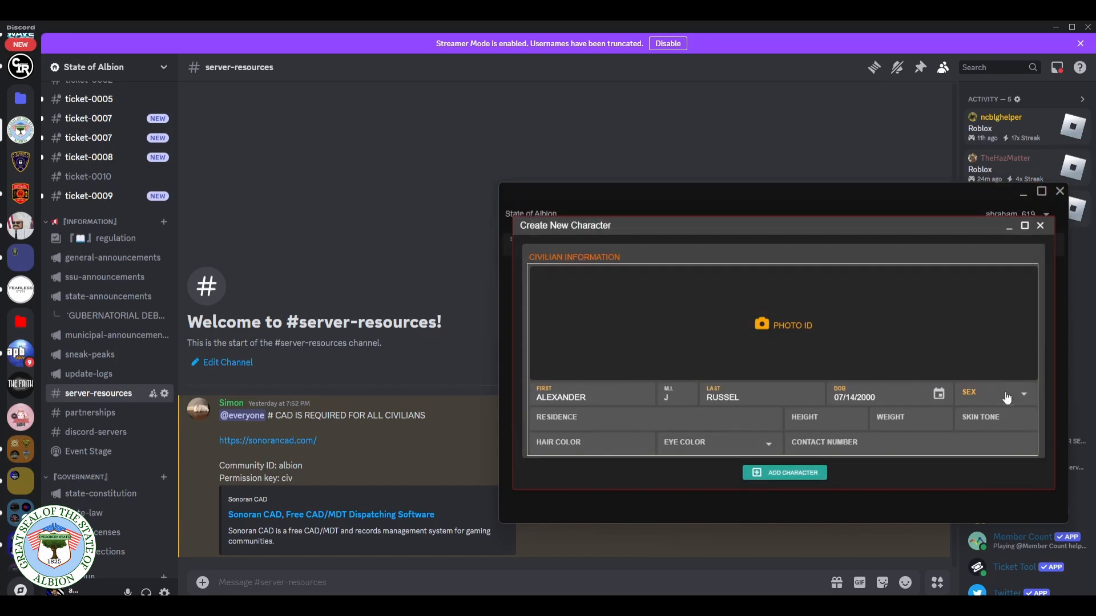
click(1008, 393)
click(985, 420)
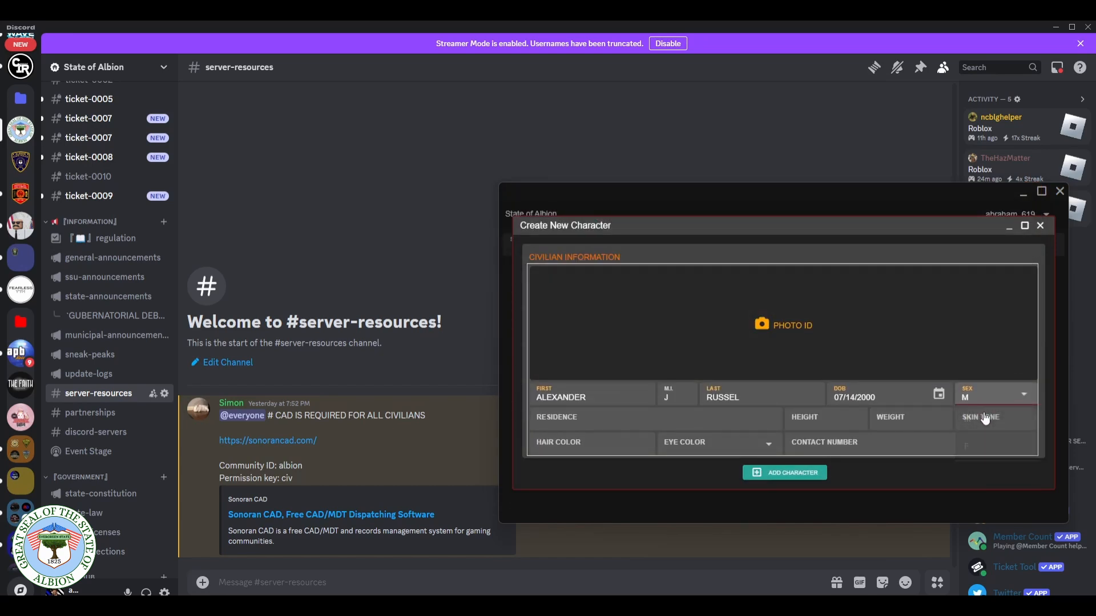
Step: Fill in height 6'0, weight 200, skin tone BROWN, hair DARK BROWN and eye color BLACK
click(585, 421)
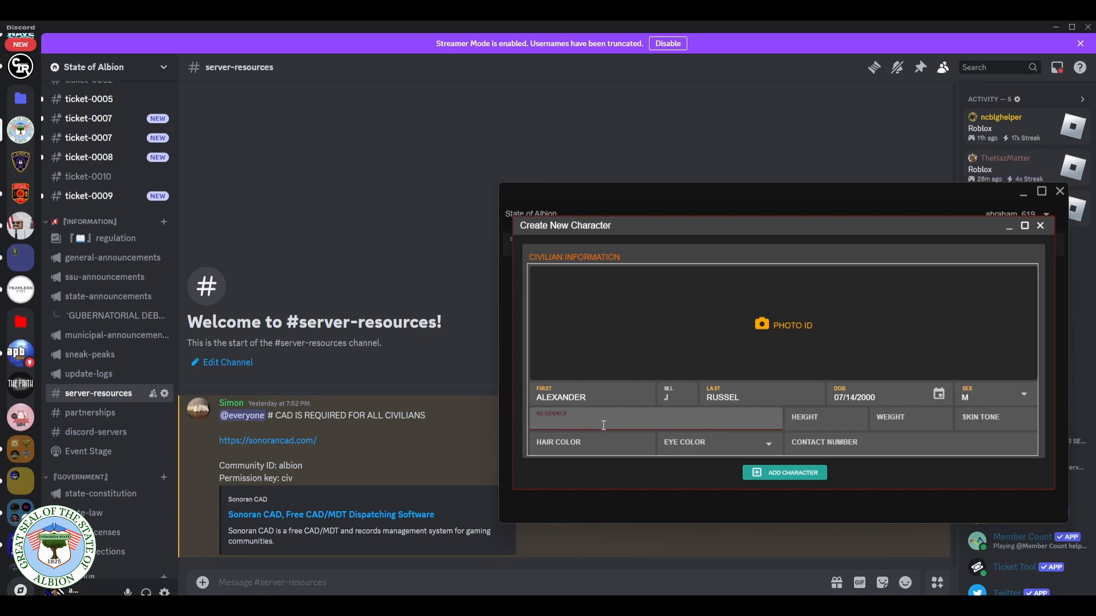
click(813, 417)
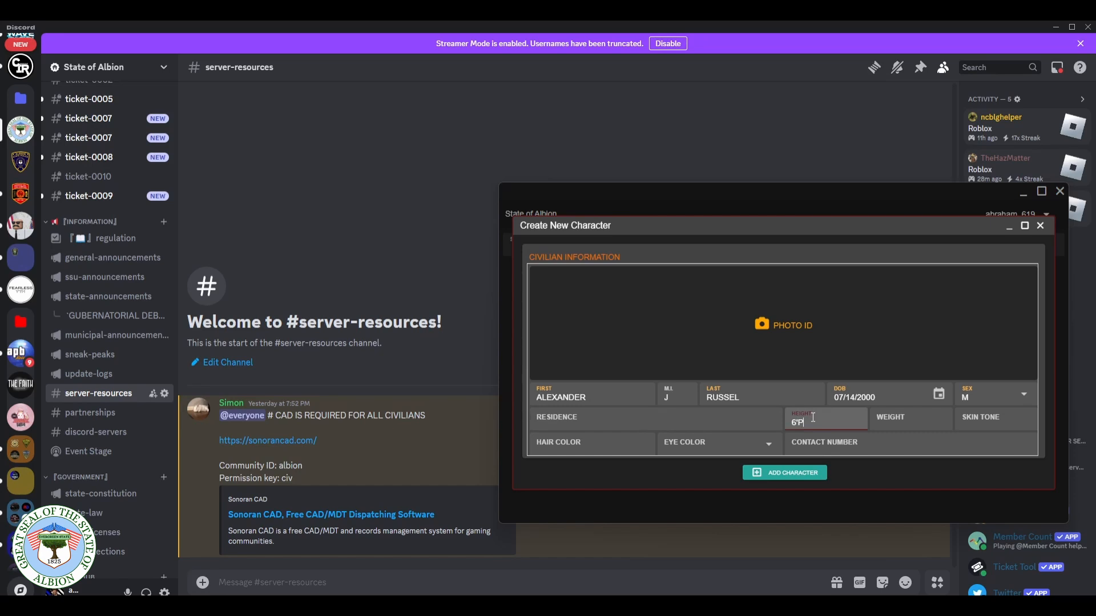
click(914, 420)
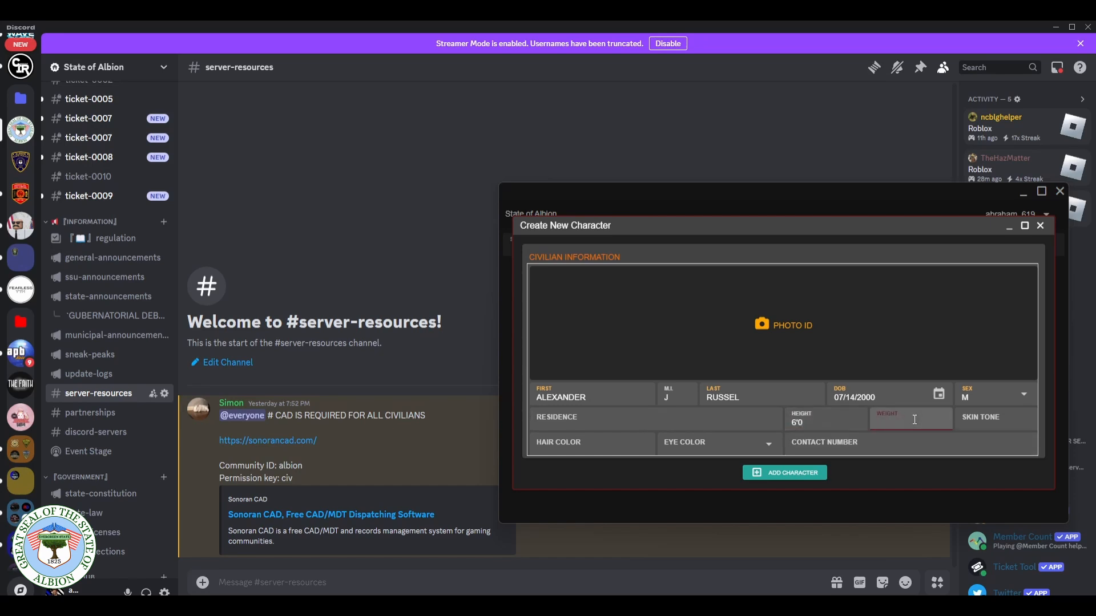
click(977, 433)
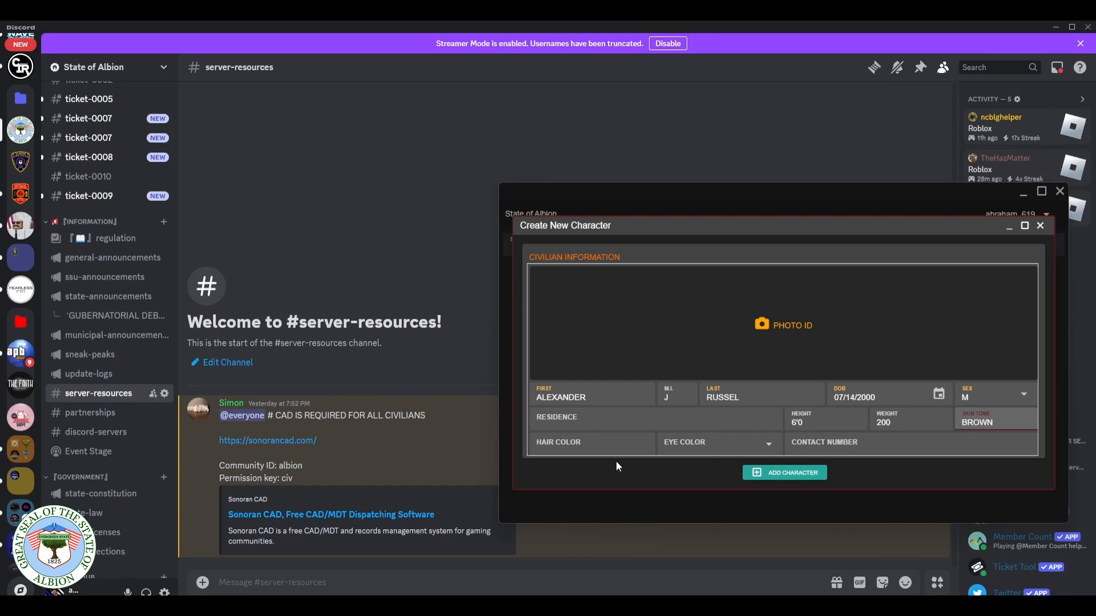
click(625, 443)
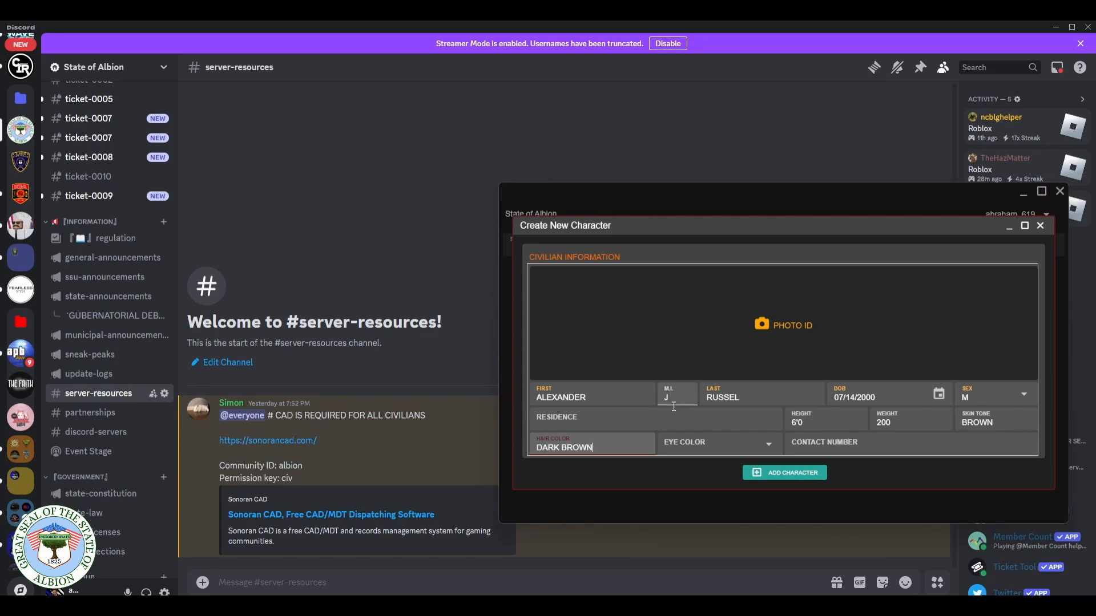
click(716, 448)
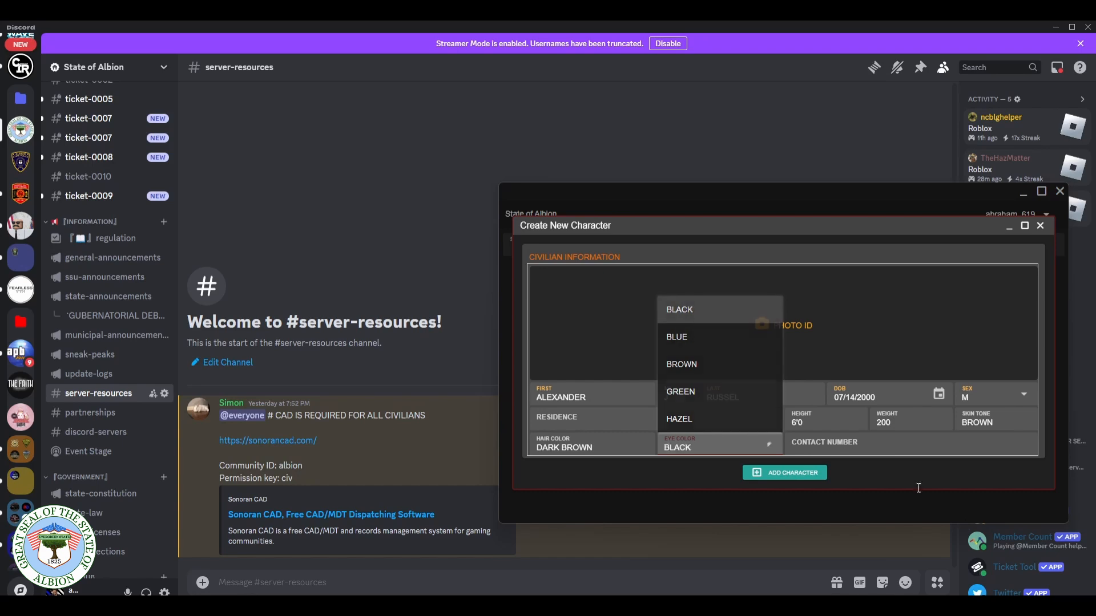
click(905, 443)
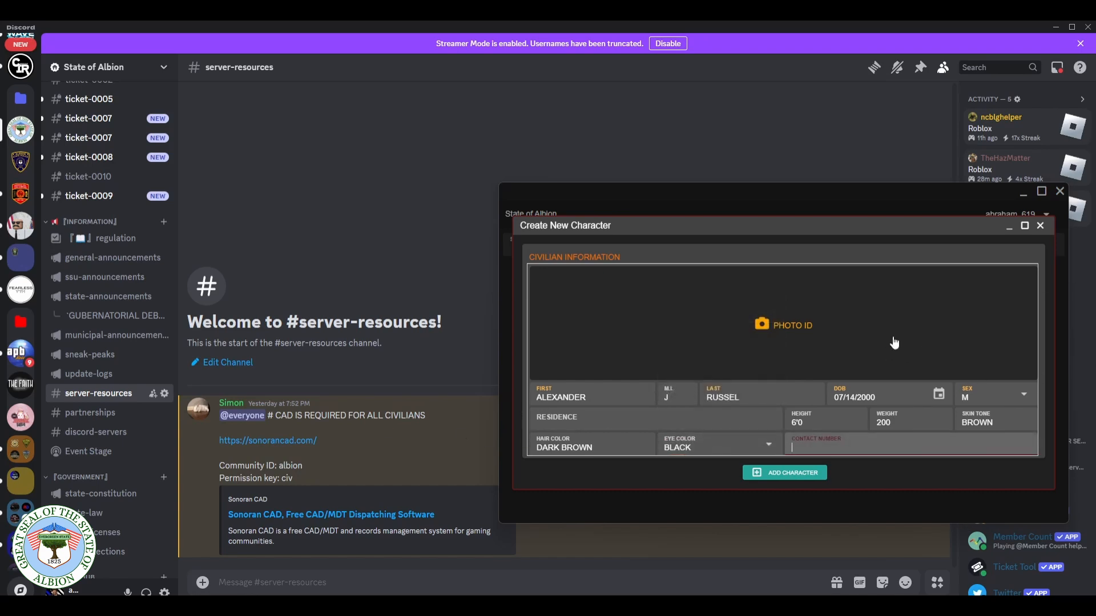
Step: Start choosing a photo ID image, searching the Documents folder for it
click(768, 326)
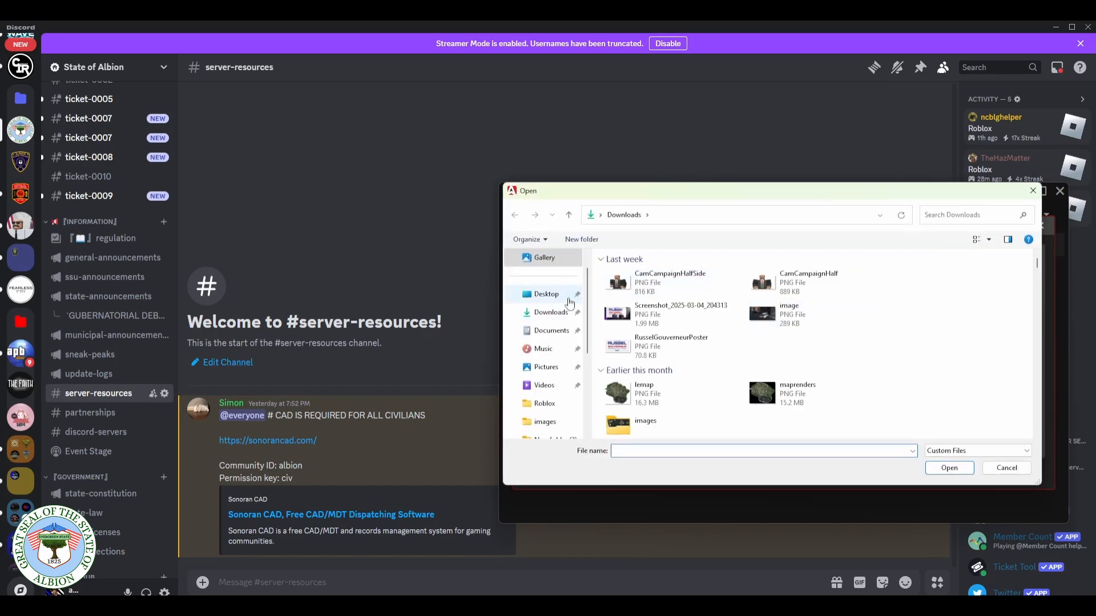
click(551, 331)
scroll(643, 332, down, 10)
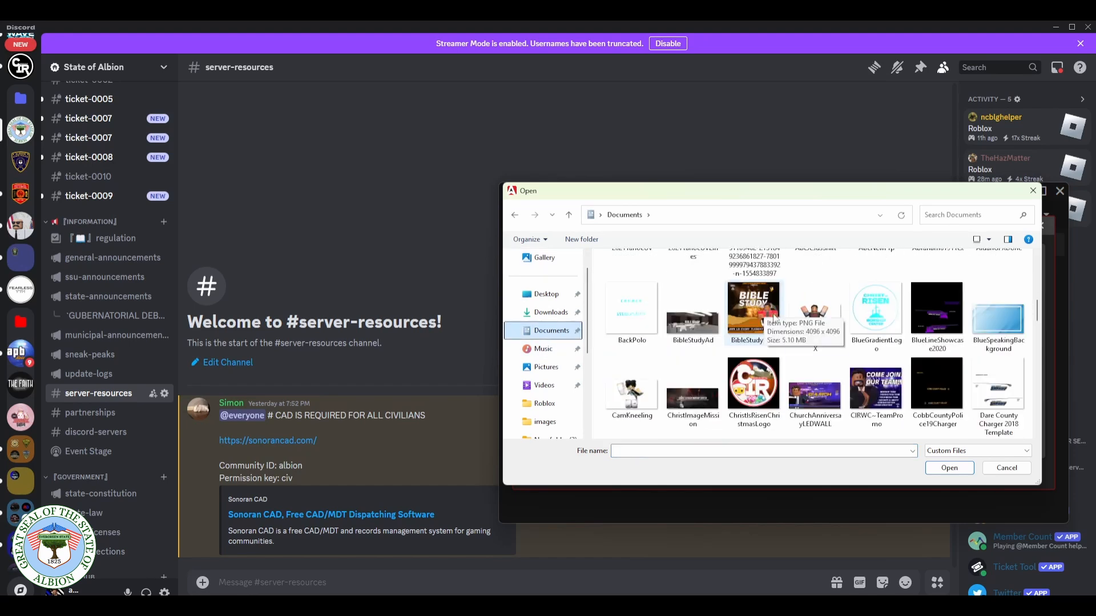
scroll(725, 321, down, 5)
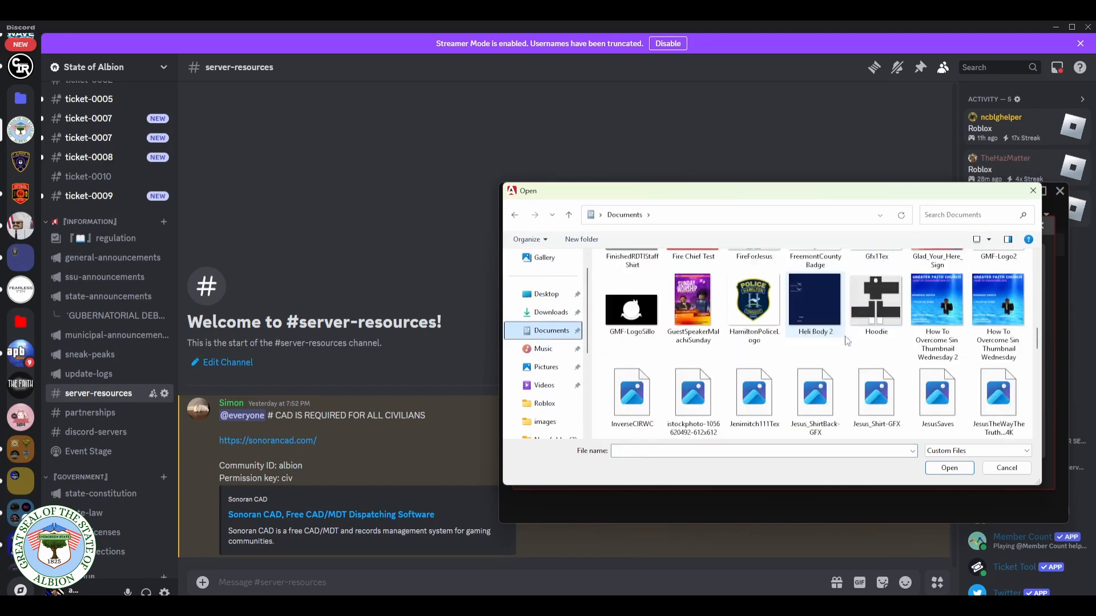
scroll(864, 350, down, 3)
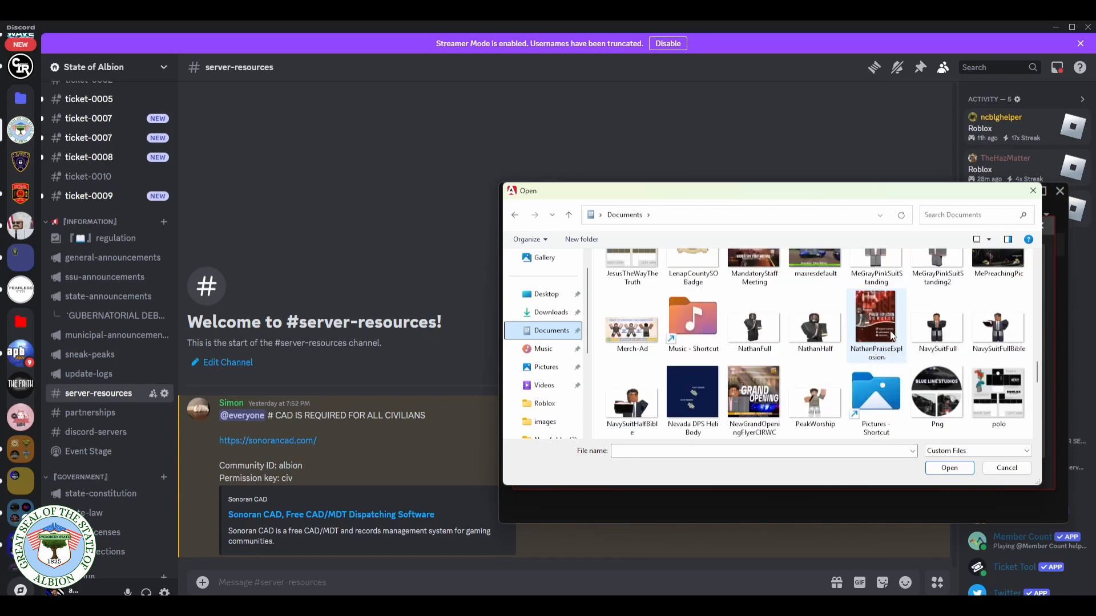
scroll(888, 360, down, 10)
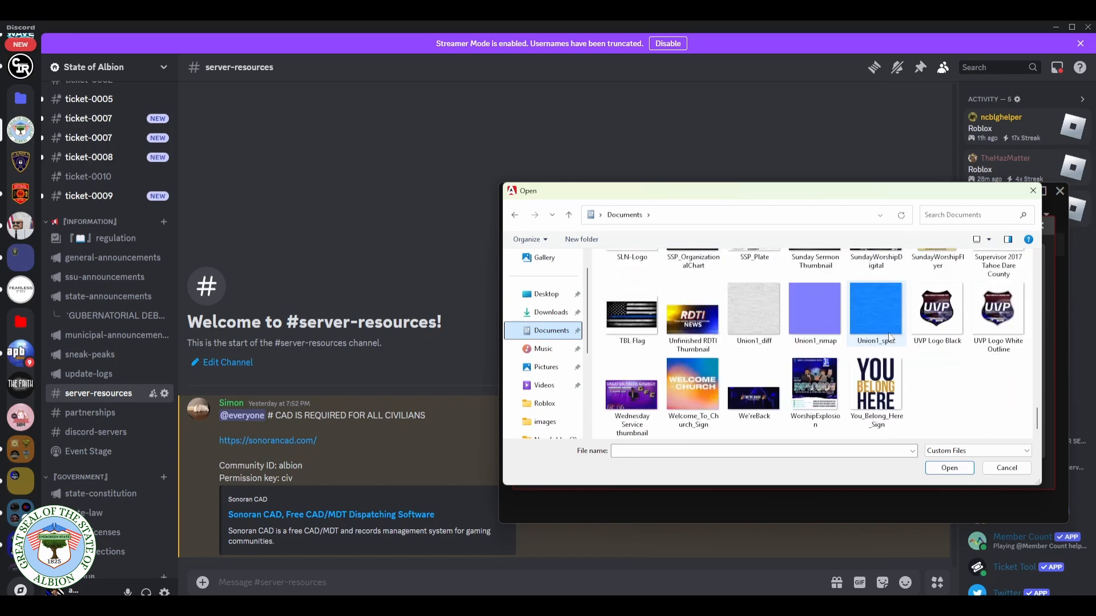
scroll(889, 336, up, 10)
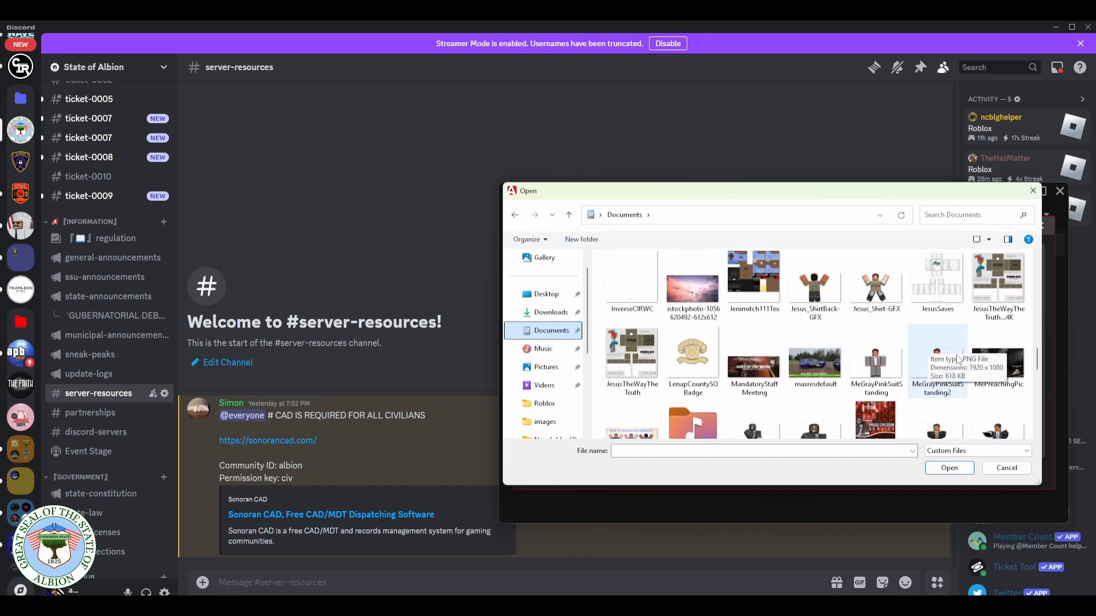
scroll(958, 359, down, 1)
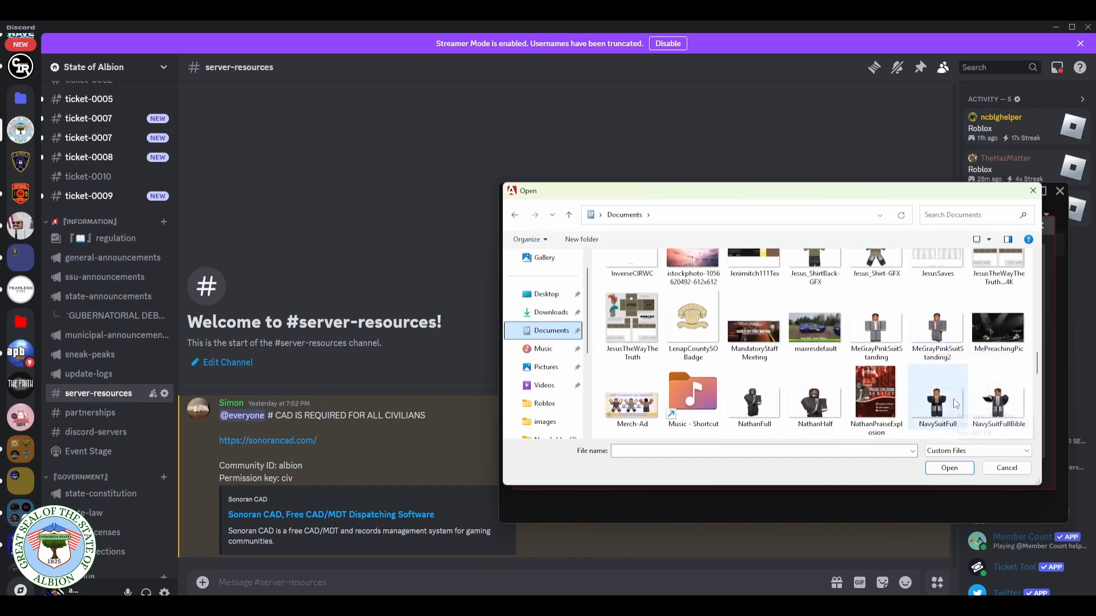
scroll(953, 398, up, 5)
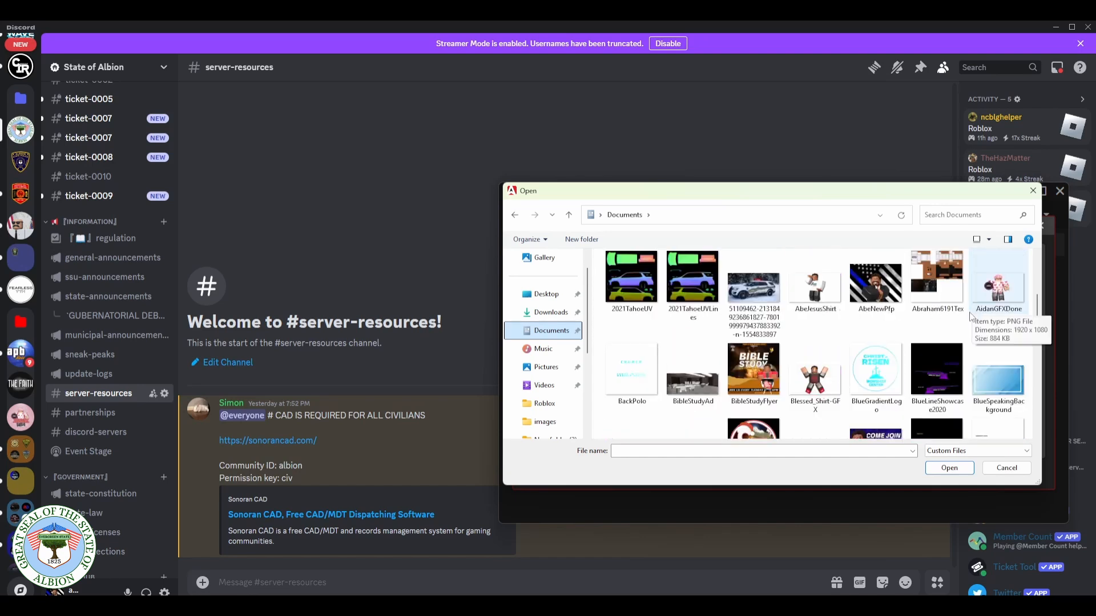
scroll(935, 308, up, 3)
scroll(933, 308, up, 3)
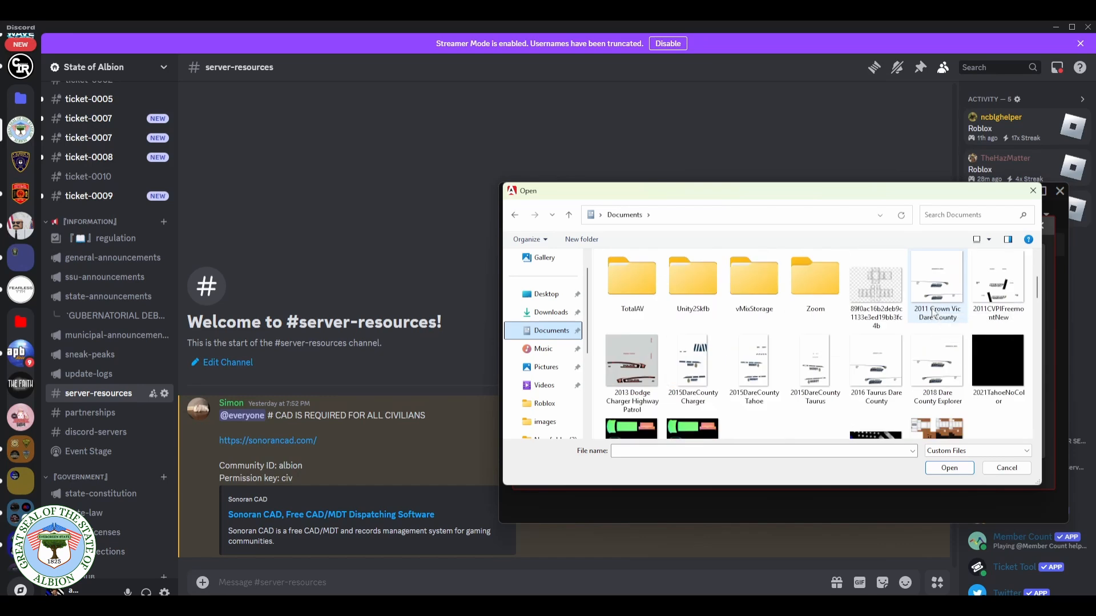
Step: Use MeInBlackGSuit from Pictures as the photo ID and add the character
click(546, 367)
scroll(876, 283, down, 2)
scroll(878, 283, down, 3)
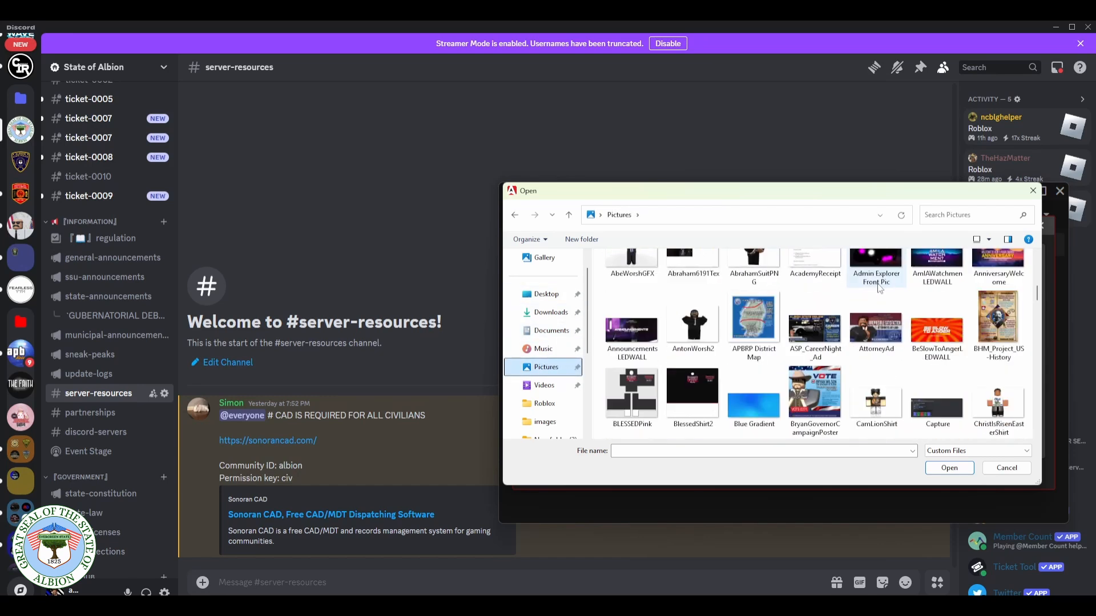
scroll(878, 289, up, 1)
scroll(865, 288, down, 3)
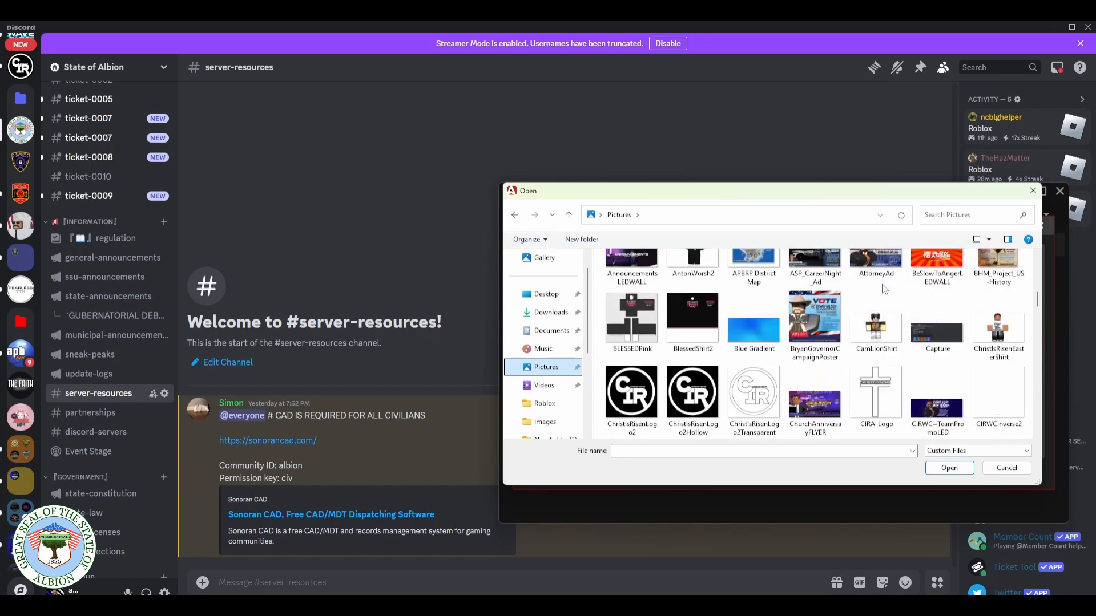
scroll(884, 289, down, 10)
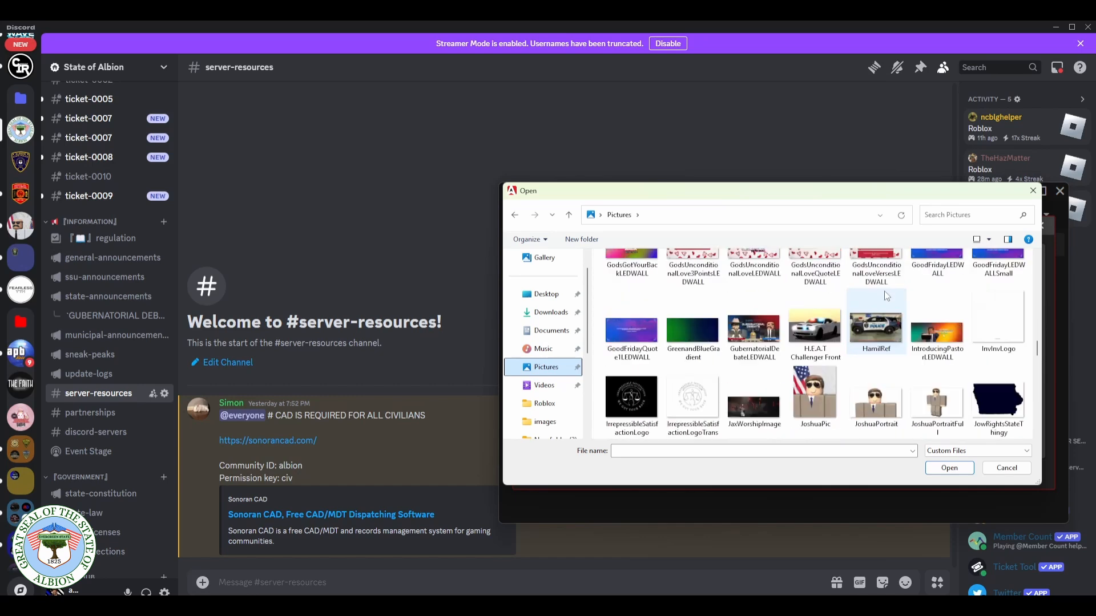
scroll(886, 295, down, 8)
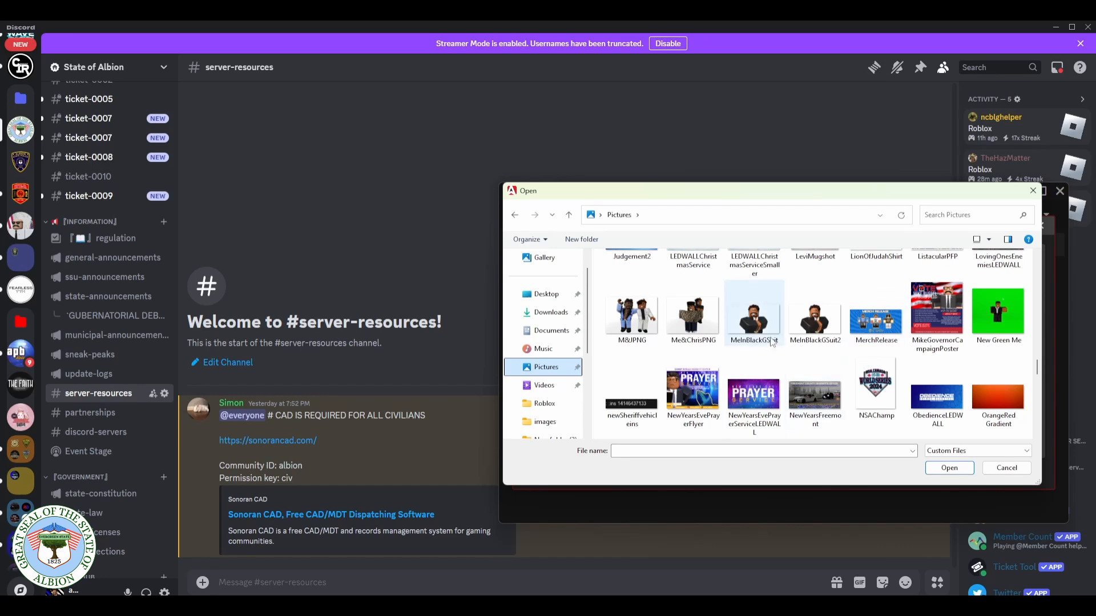
click(767, 337)
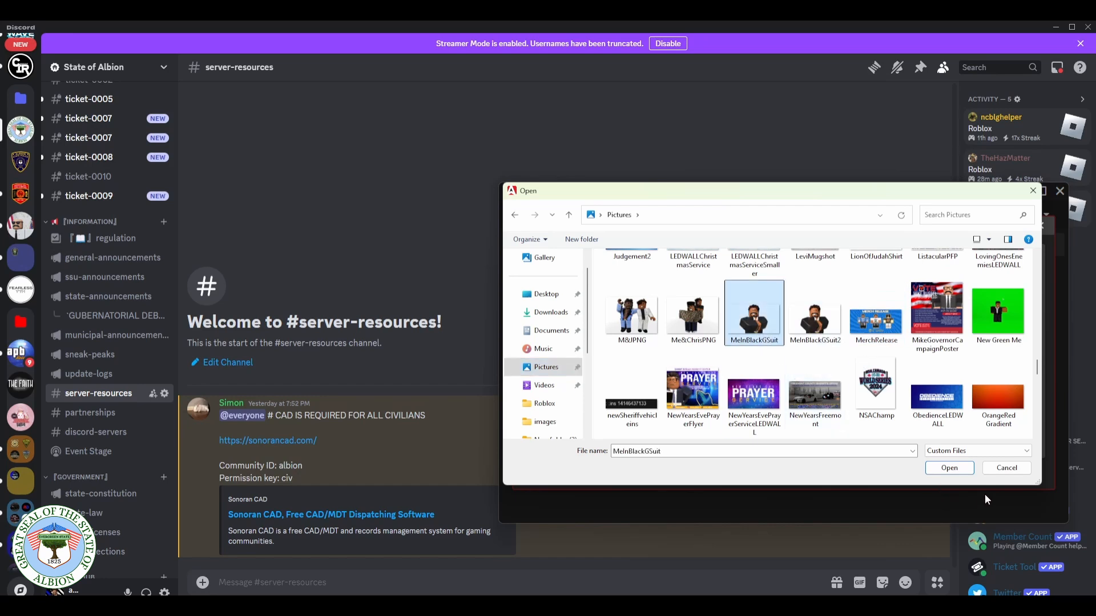
click(963, 468)
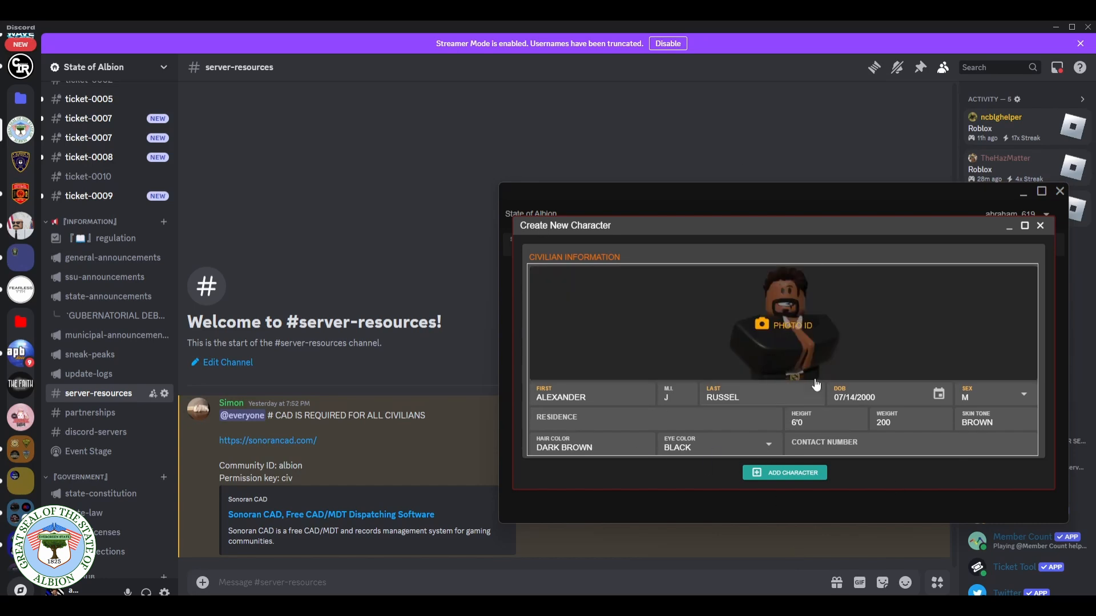
click(798, 483)
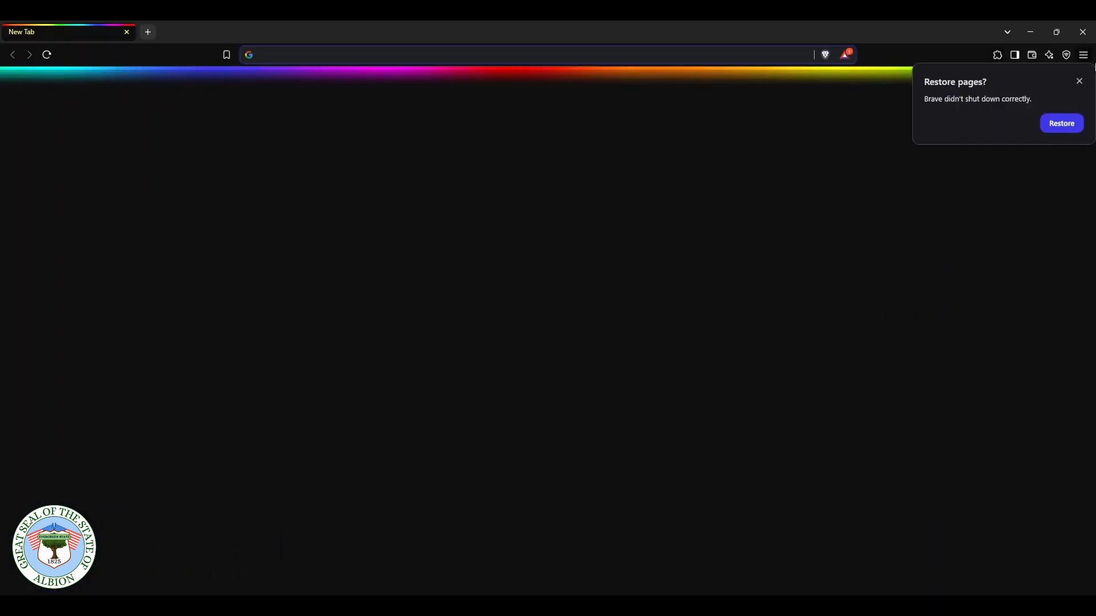
Step: Go to roblox.com and open the Roblox profile page in a new tab
click(1079, 81)
click(371, 58)
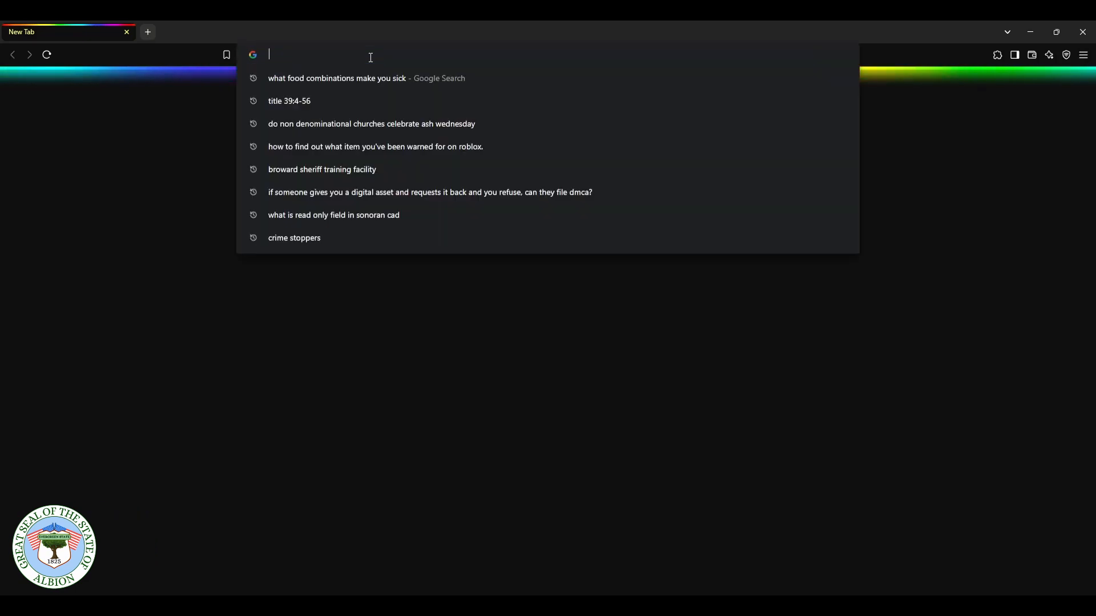
text(rolobx)
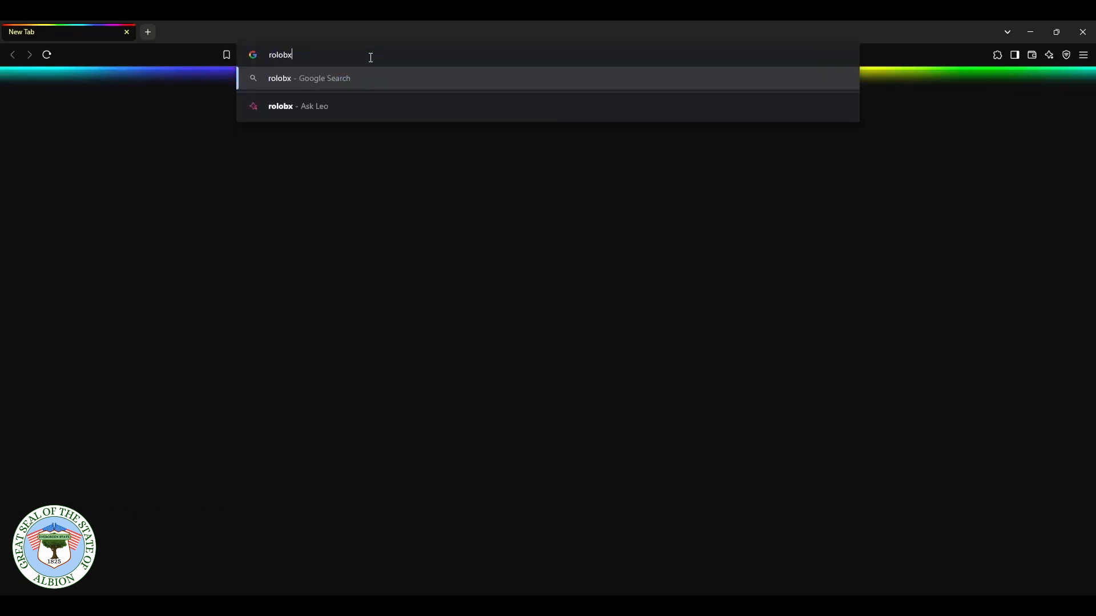
key(BackSpace)
key(BackSpace)
key(BackSpace)
key(BackSpace)
text(blox.co)
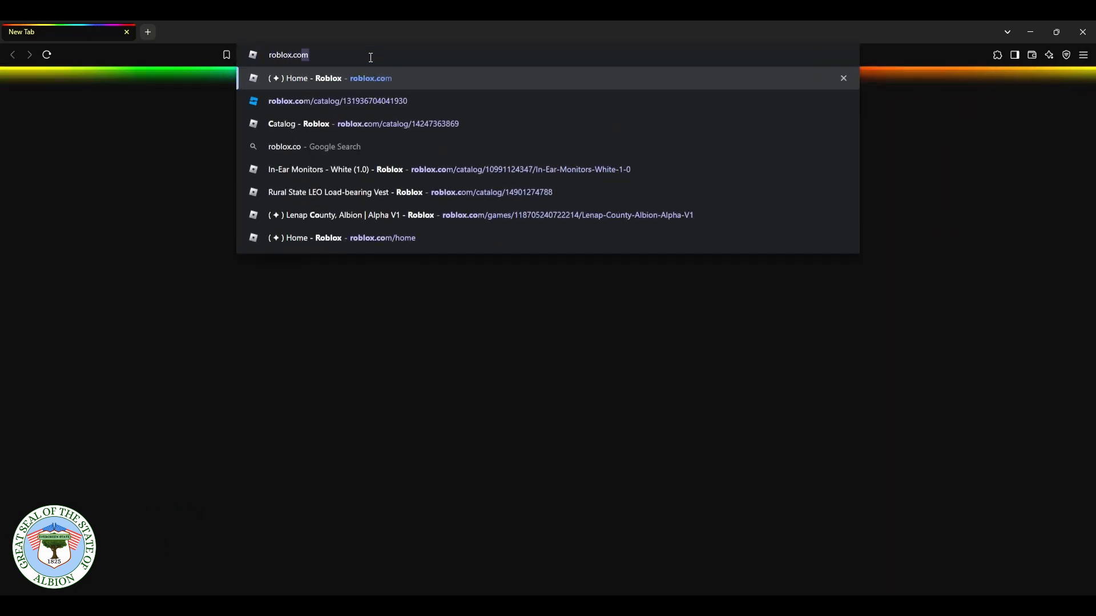
key(Return)
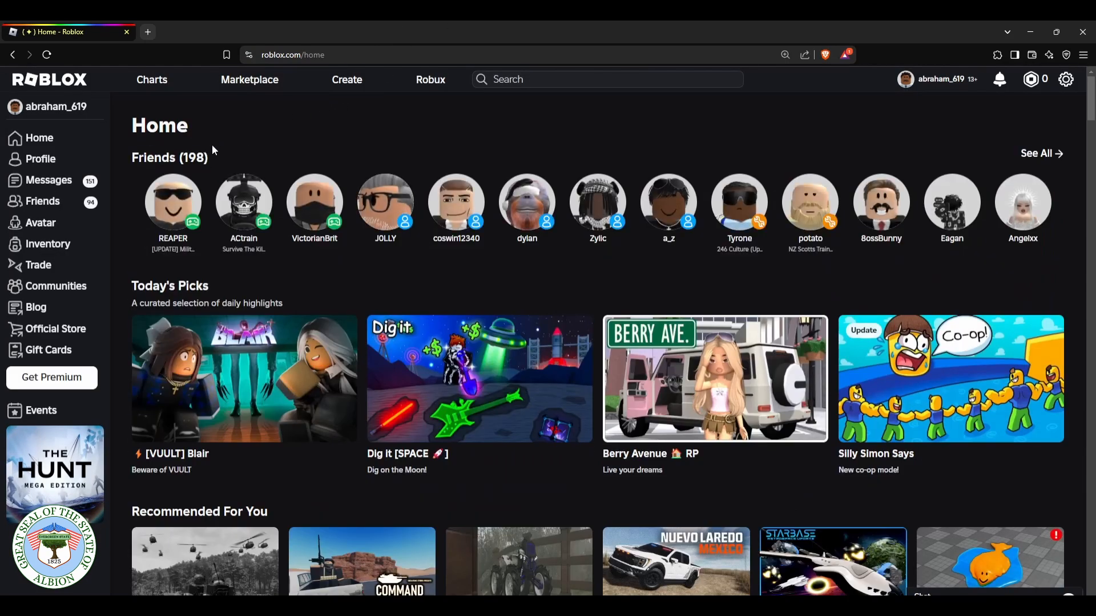
middle_click(914, 84)
click(156, 33)
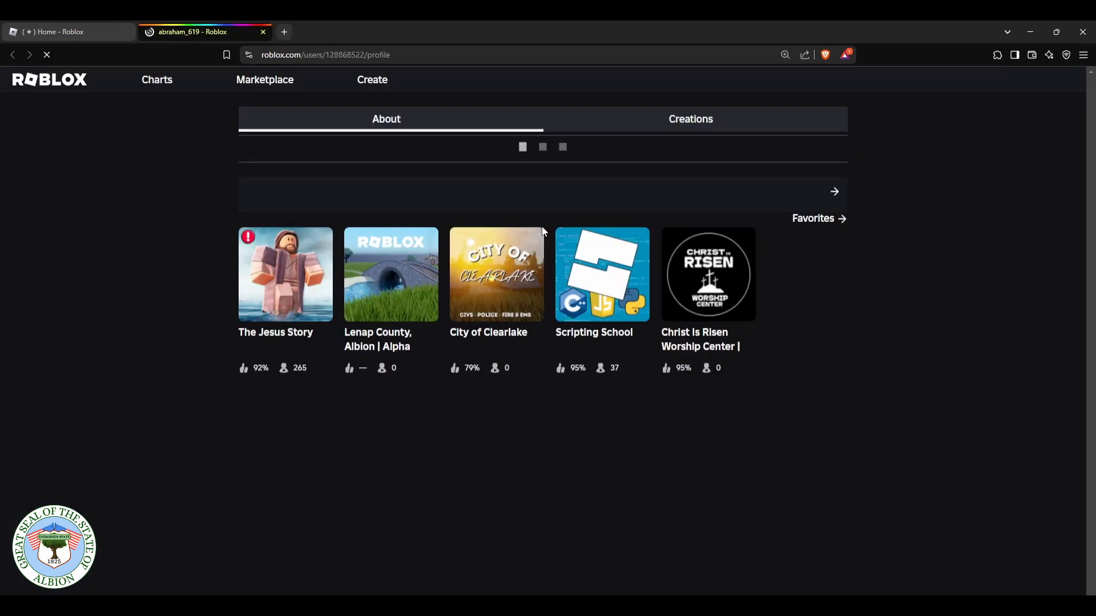
Step: Save the avatar headshot to Downloads as noFilter.webp and open a blank tab
drag(270, 142, 293, 35)
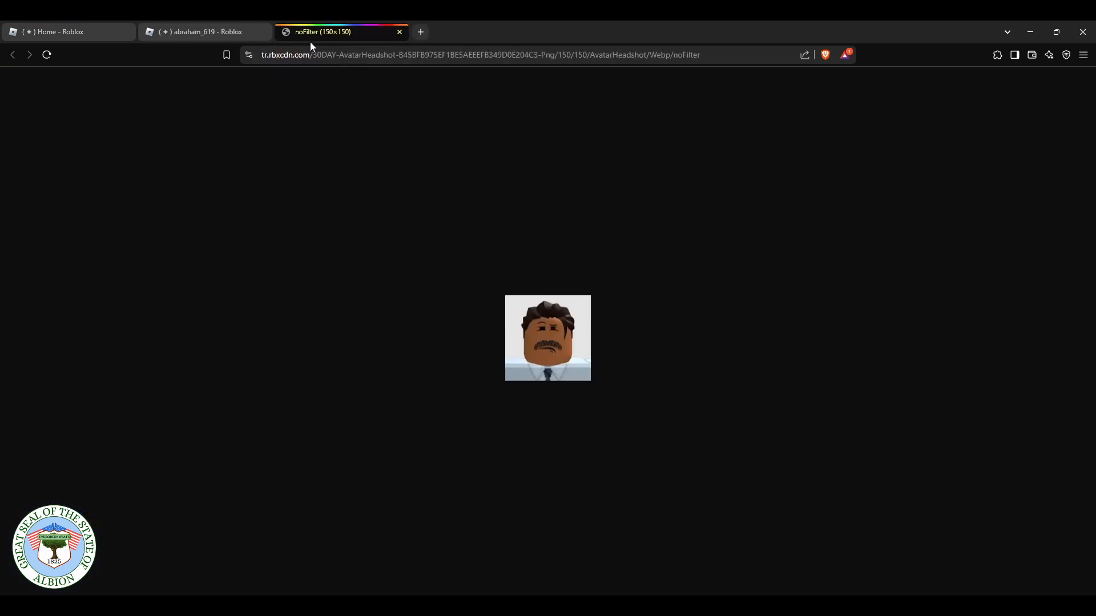
right_click(546, 311)
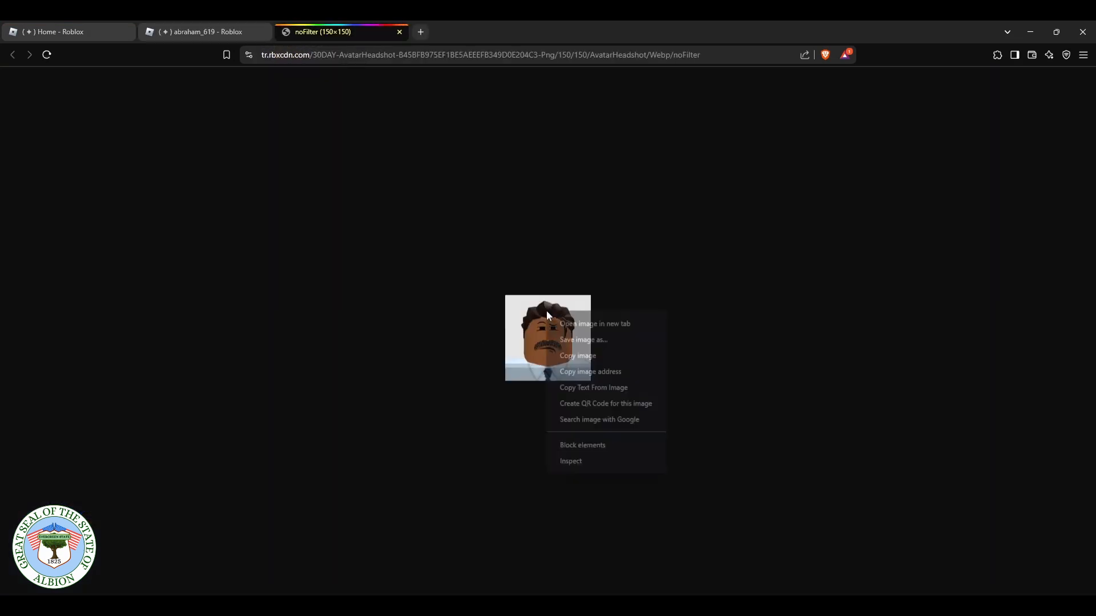
click(584, 340)
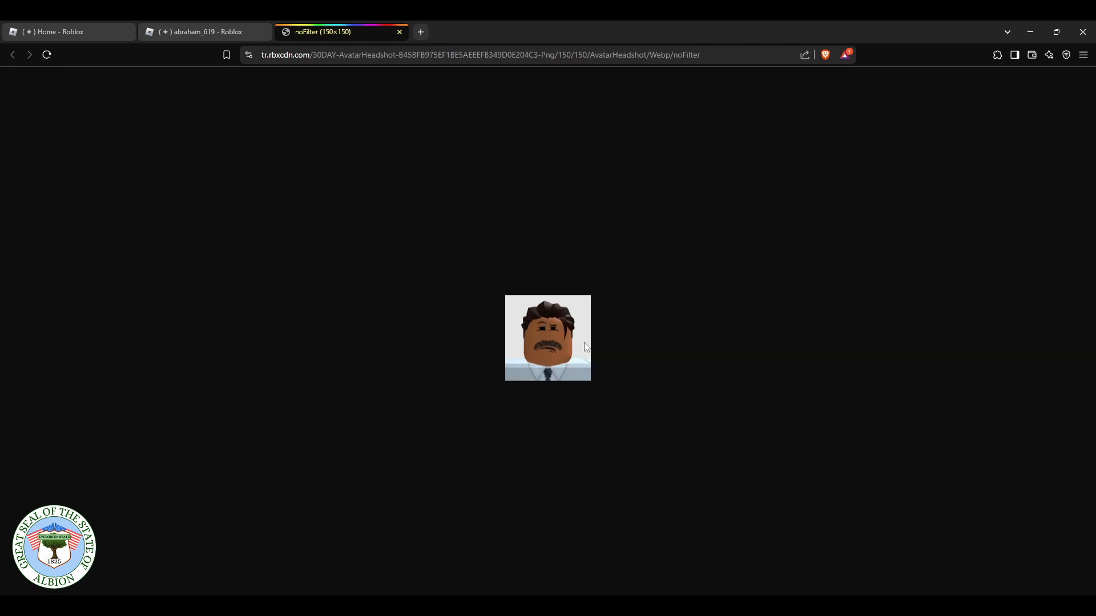
click(53, 154)
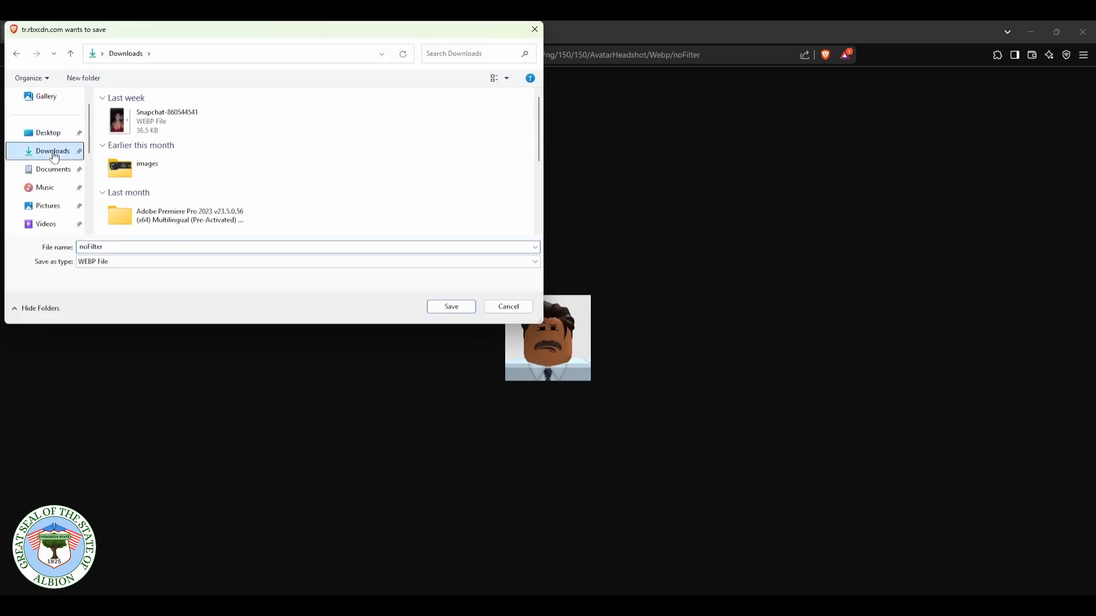
click(443, 306)
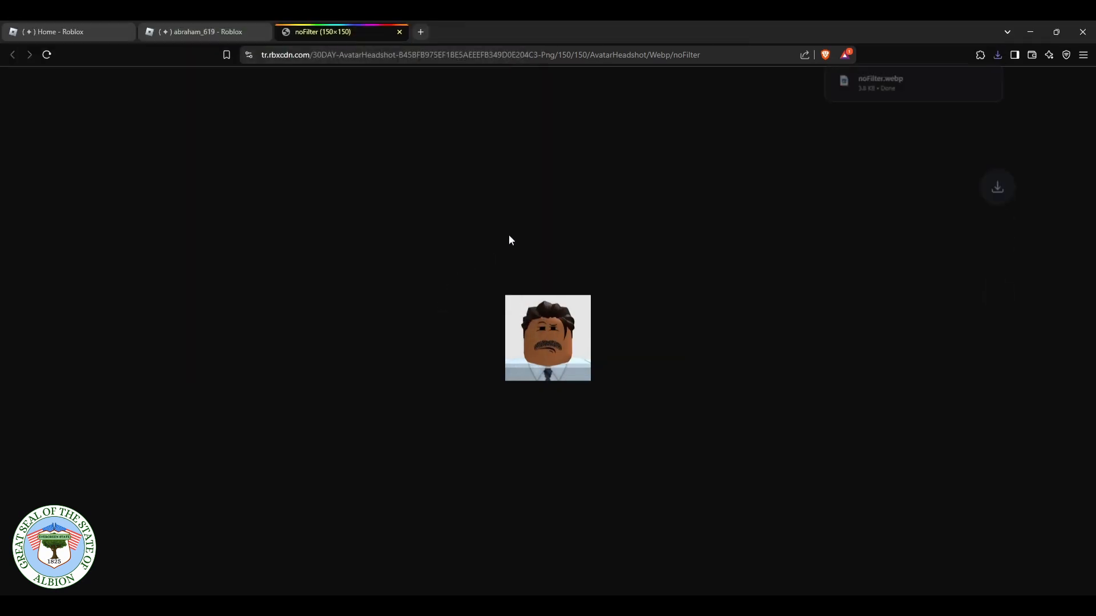
click(425, 32)
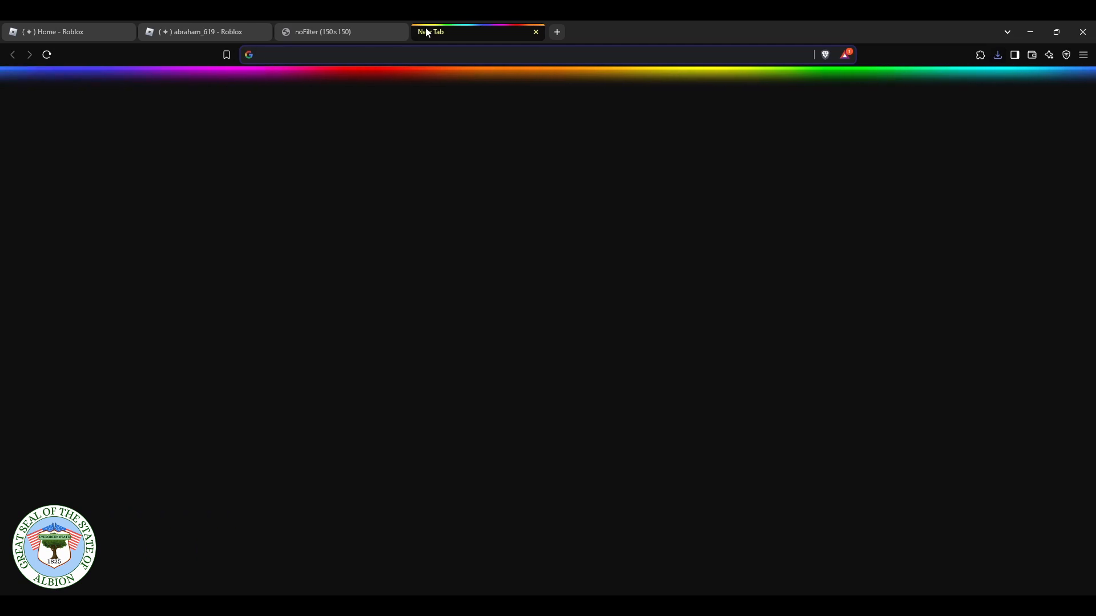
Step: Search 'webp to png' and load noFilter.webp into CloudConvert's WEBP to PNG converter
text(webp to png)
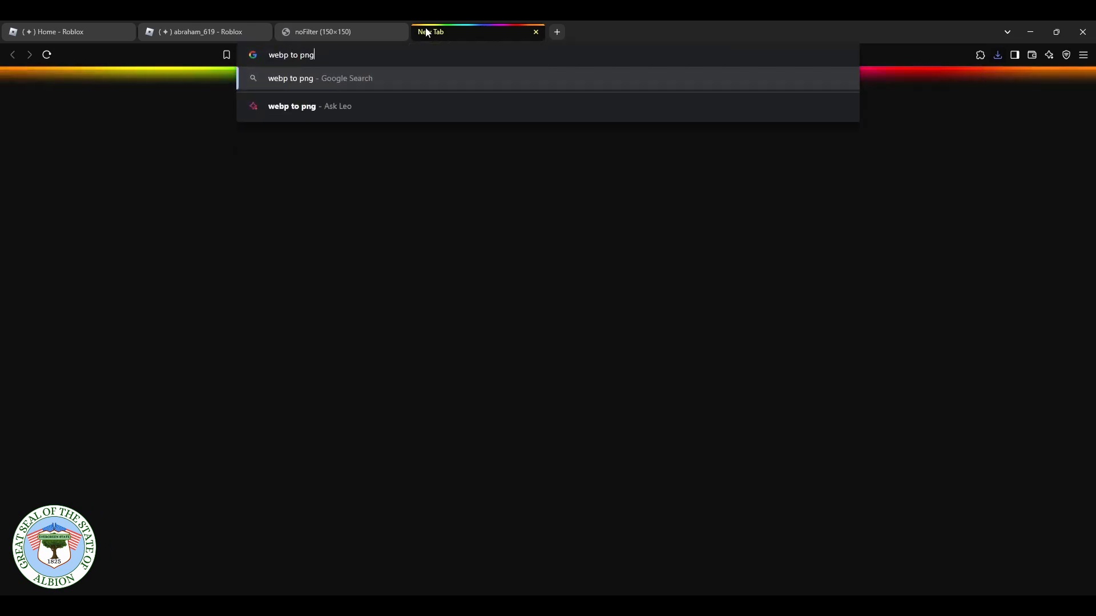
key(Return)
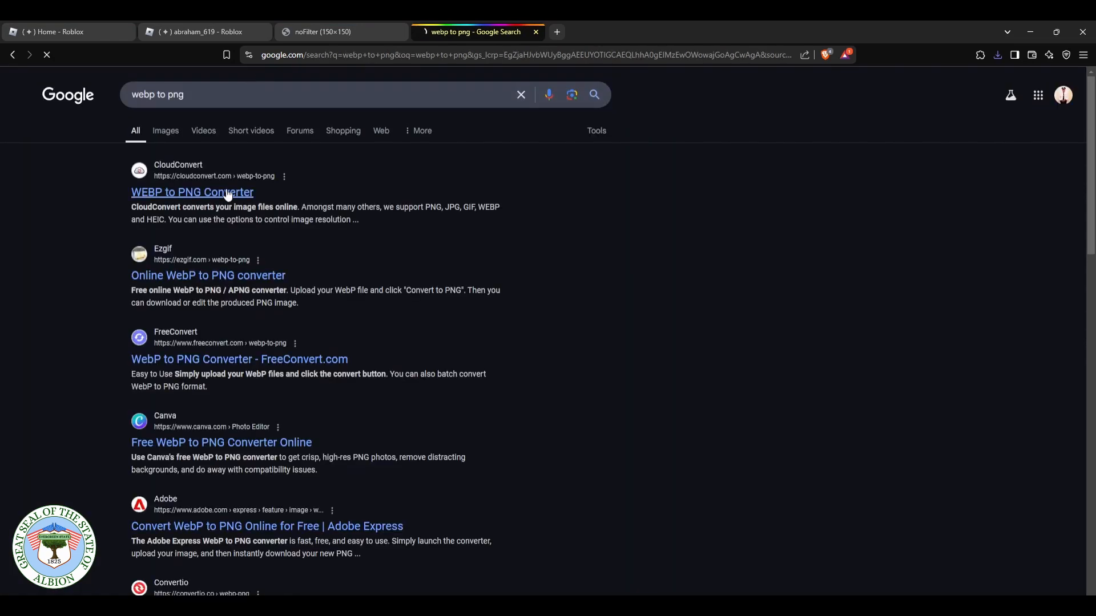
click(229, 193)
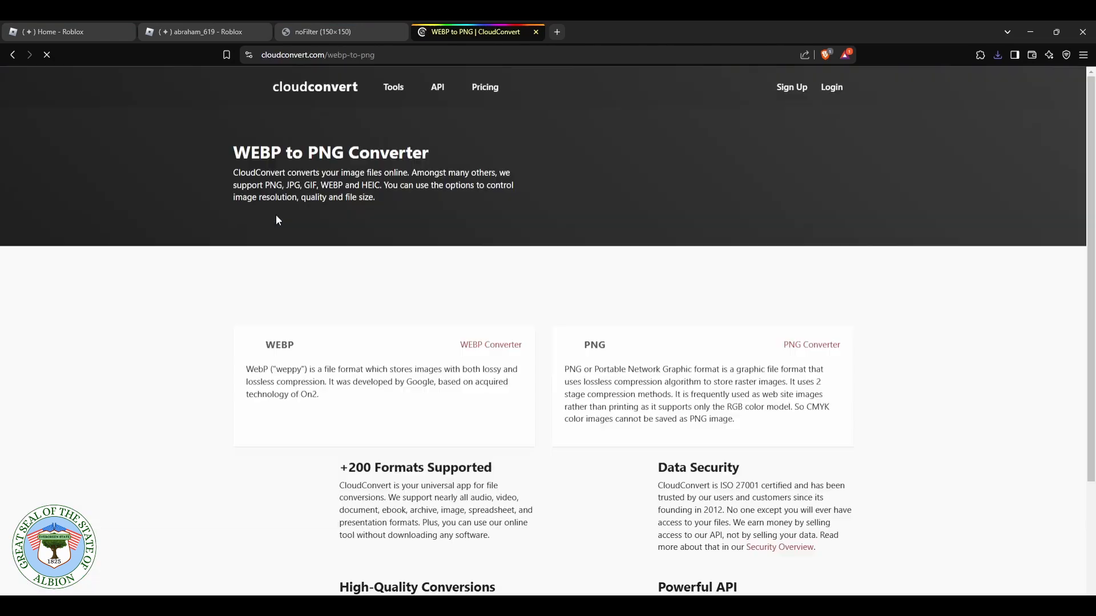
click(519, 278)
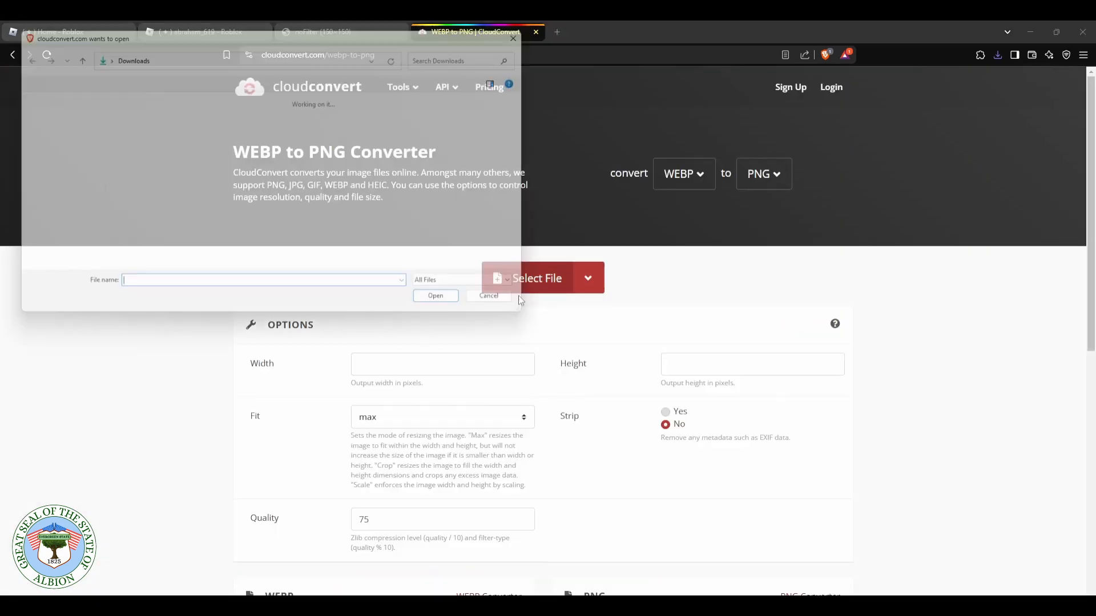
click(116, 136)
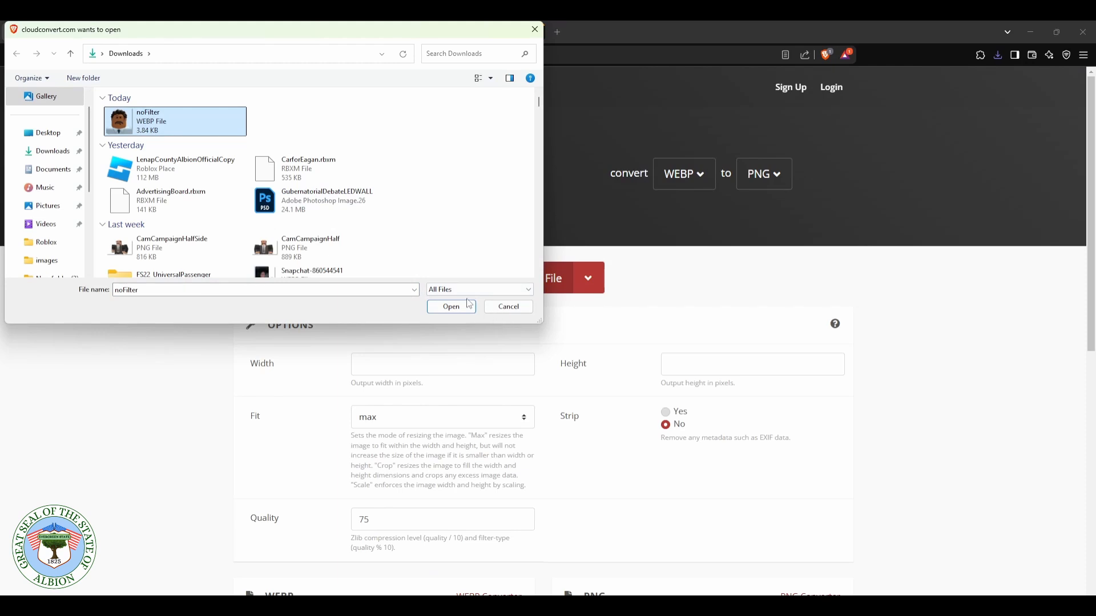
click(451, 307)
Step: Convert to PNG, save noFilter.png into Downloads, and return to the CAD window
click(808, 324)
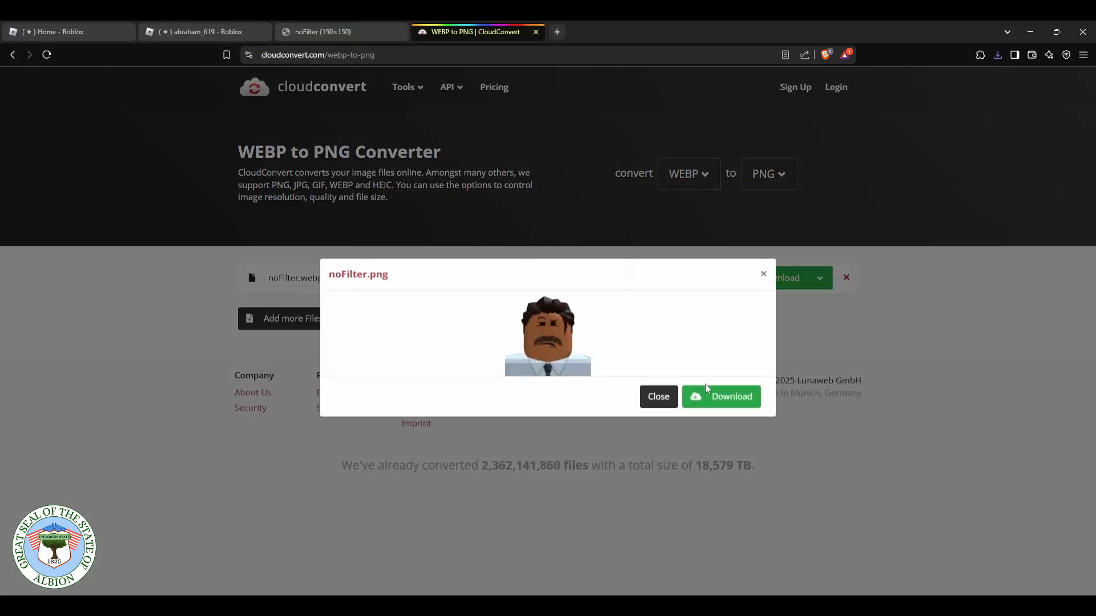
click(706, 390)
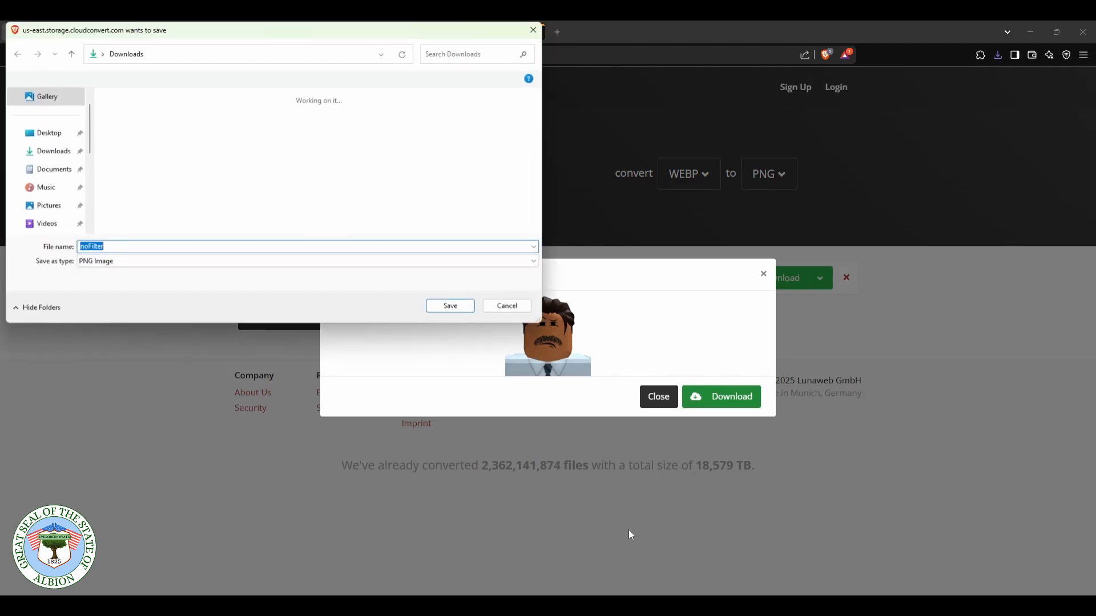
click(451, 305)
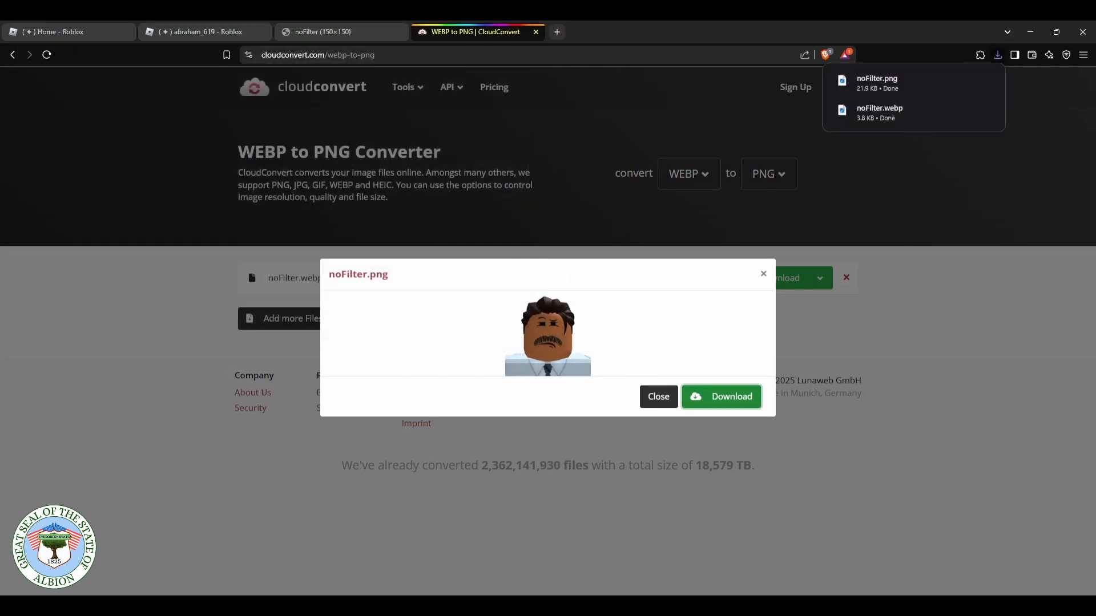
key(alt+Tab)
Step: Replace the civilian's photo ID with Downloads/noFilter.png and save the character
click(725, 271)
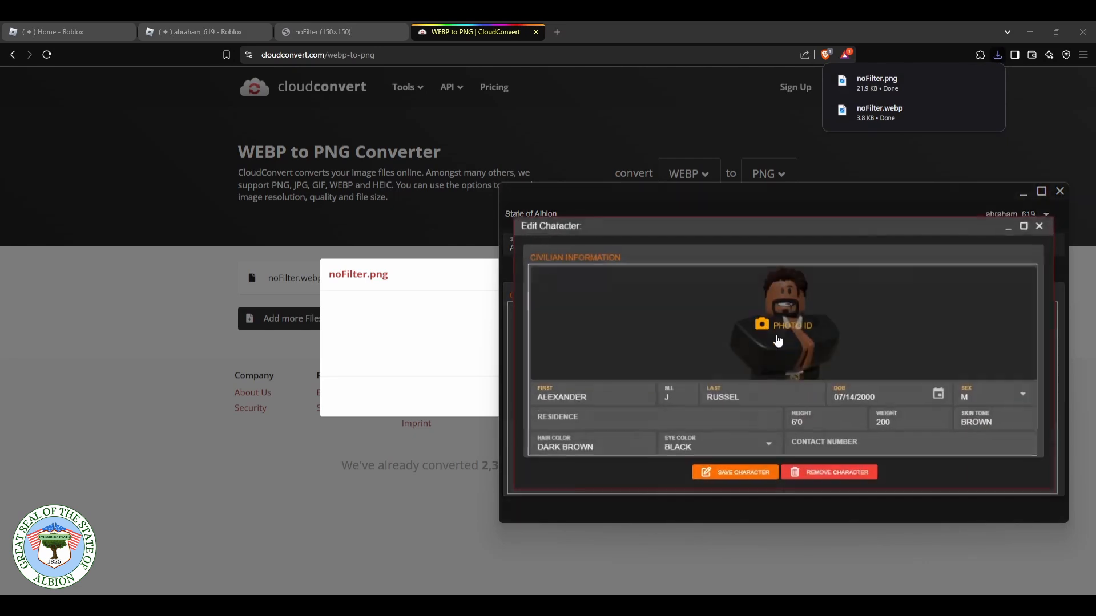
click(774, 334)
click(549, 313)
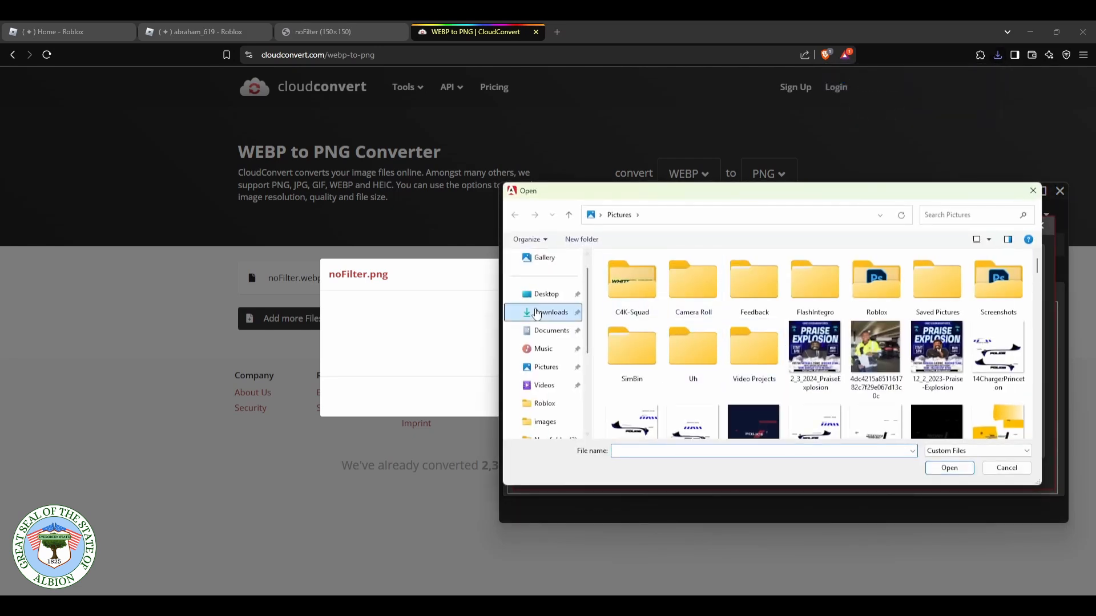
click(656, 282)
click(949, 468)
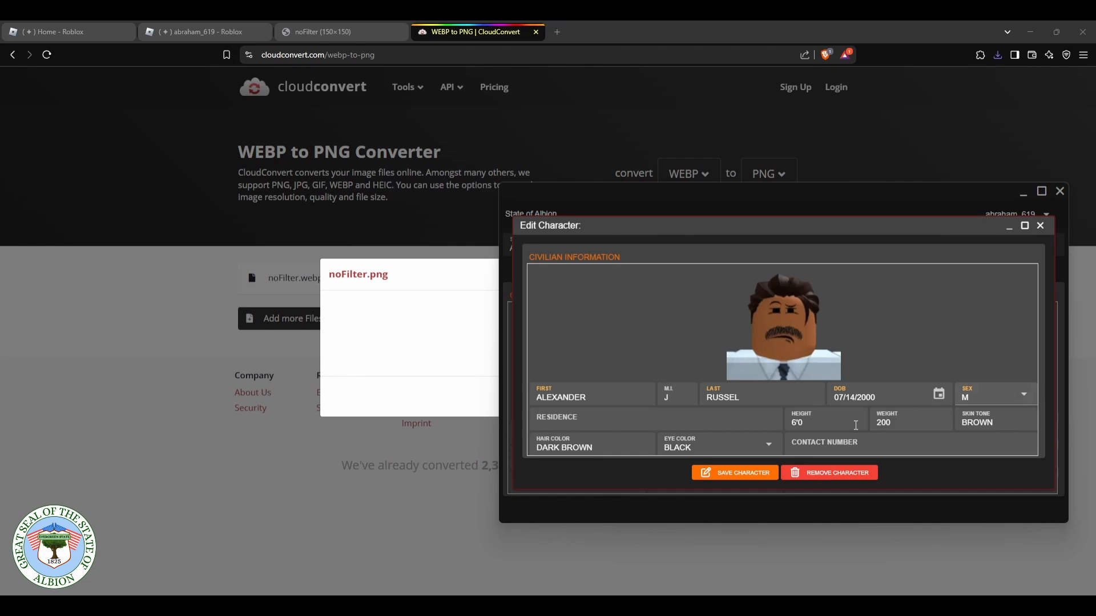
click(736, 473)
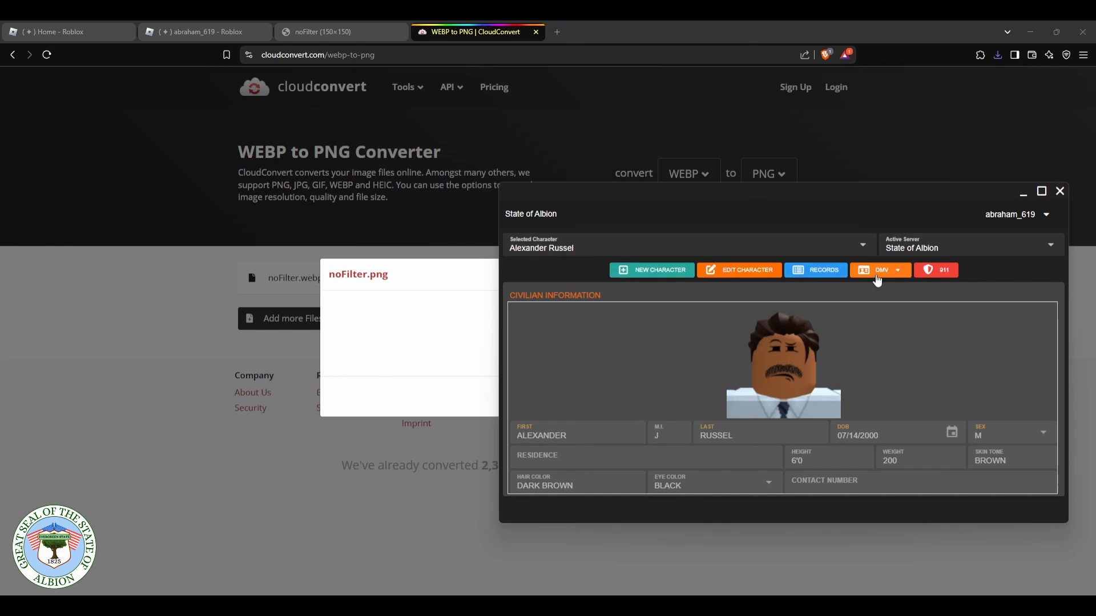
Step: Start a new vehicle registration with insurance status INSURED and DMV status APPROVED
click(877, 280)
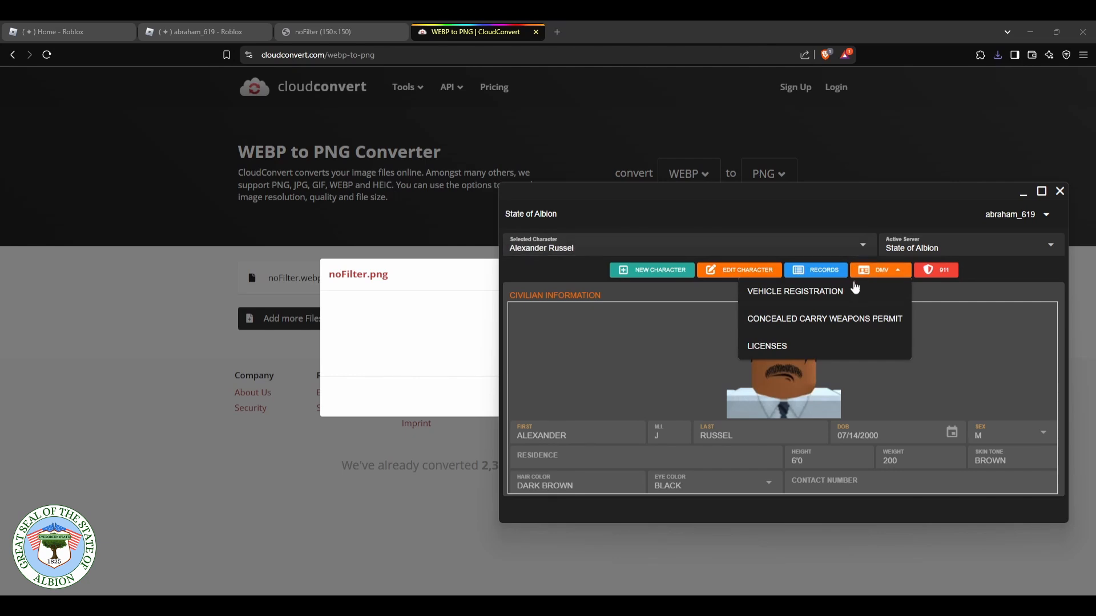
click(805, 292)
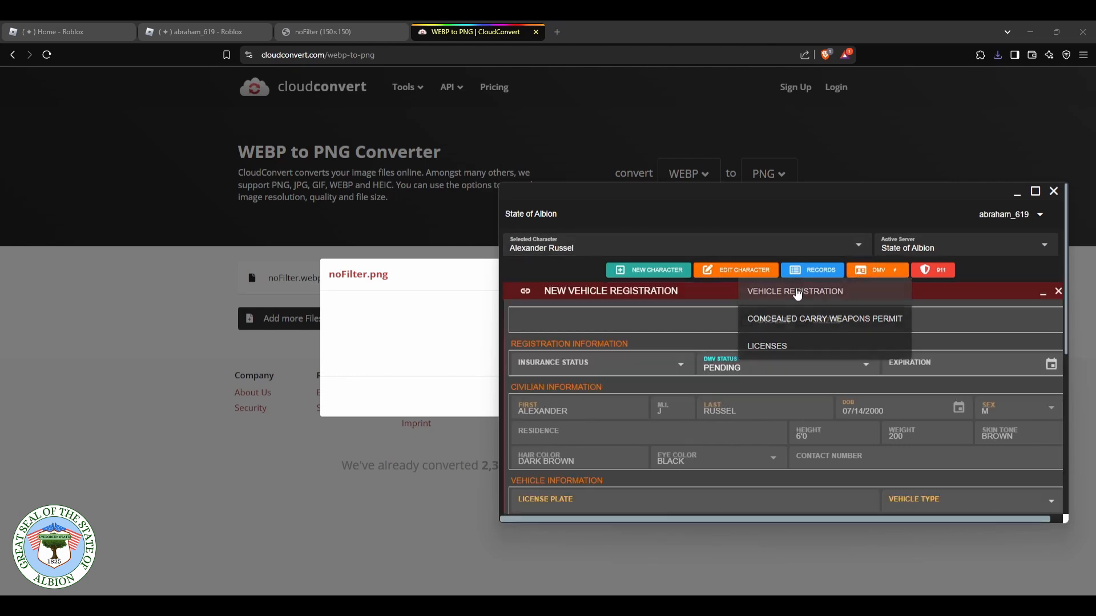
scroll(702, 331, down, 3)
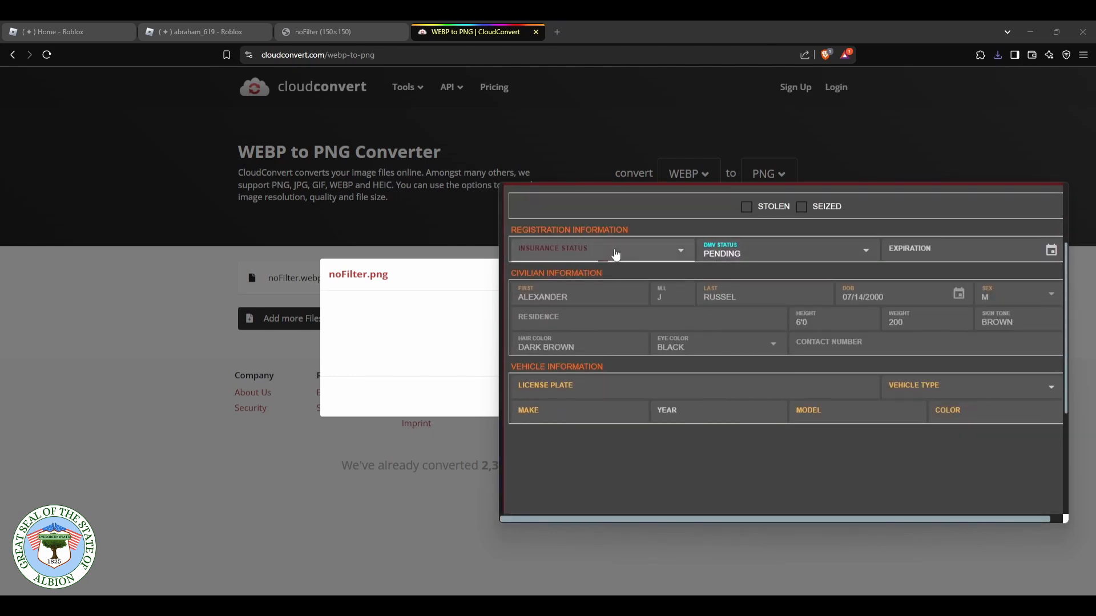
click(614, 249)
scroll(637, 246, up, 2)
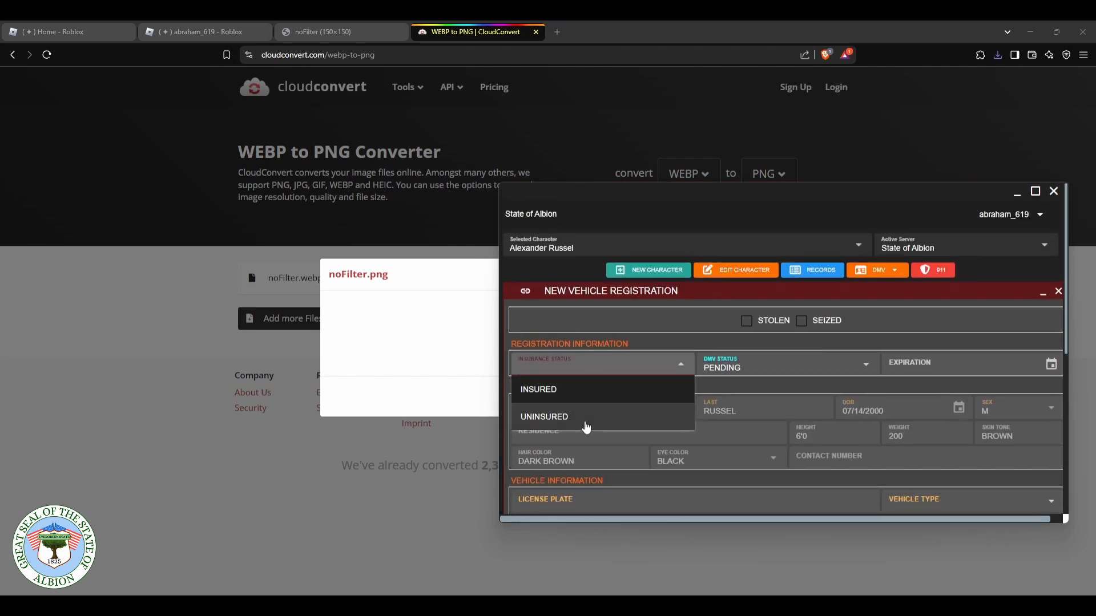
click(653, 390)
click(724, 370)
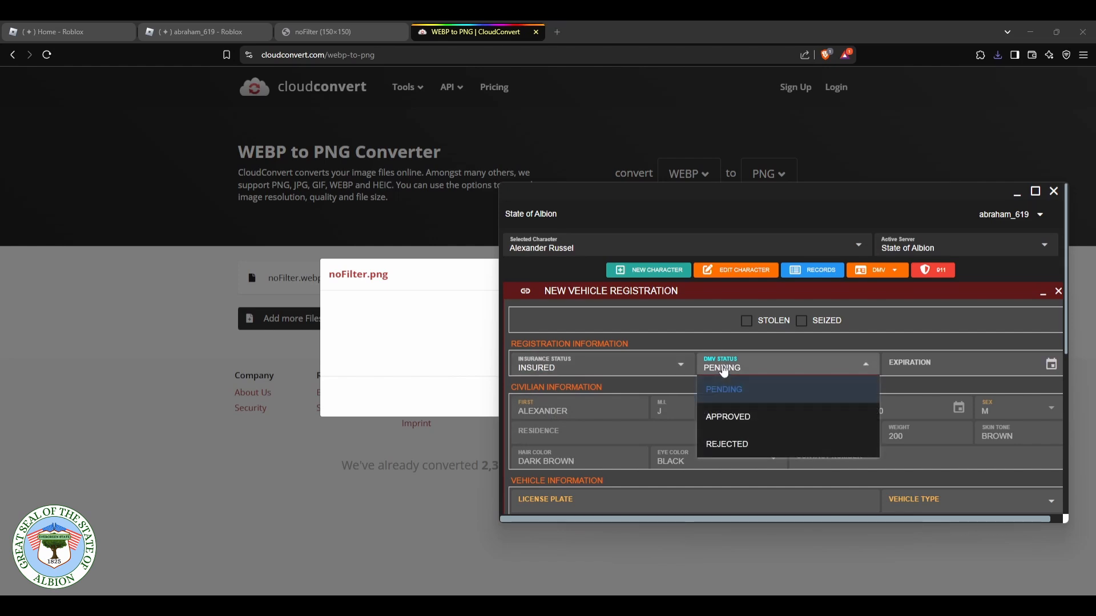
click(732, 420)
Step: Set the registration expiration to 03/09/2026, leaving the Seized flag unchecked
click(908, 366)
scroll(936, 360, down, 2)
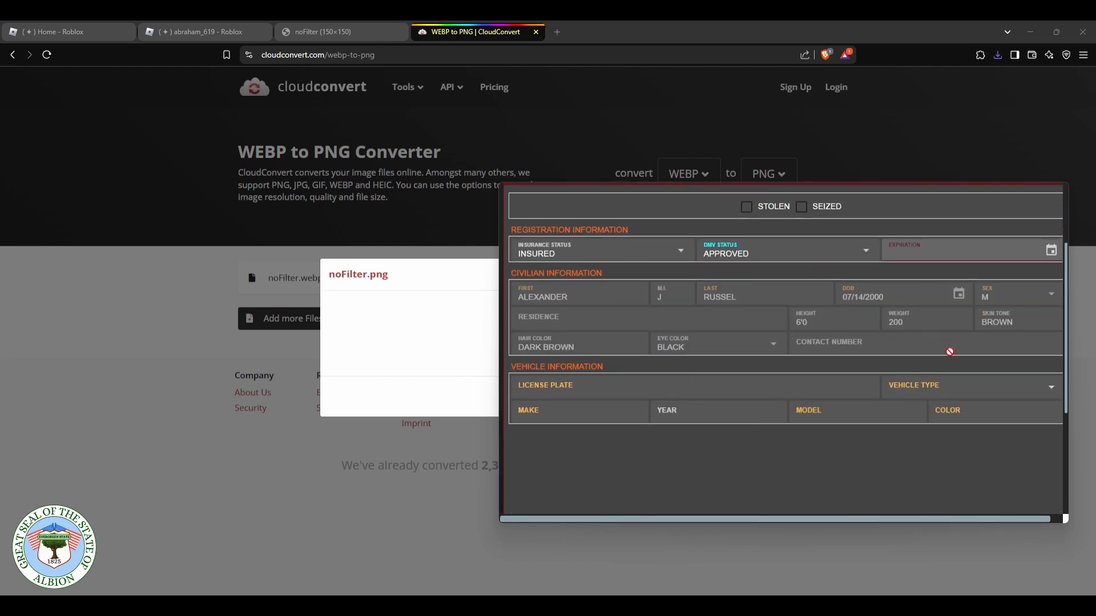
click(1051, 250)
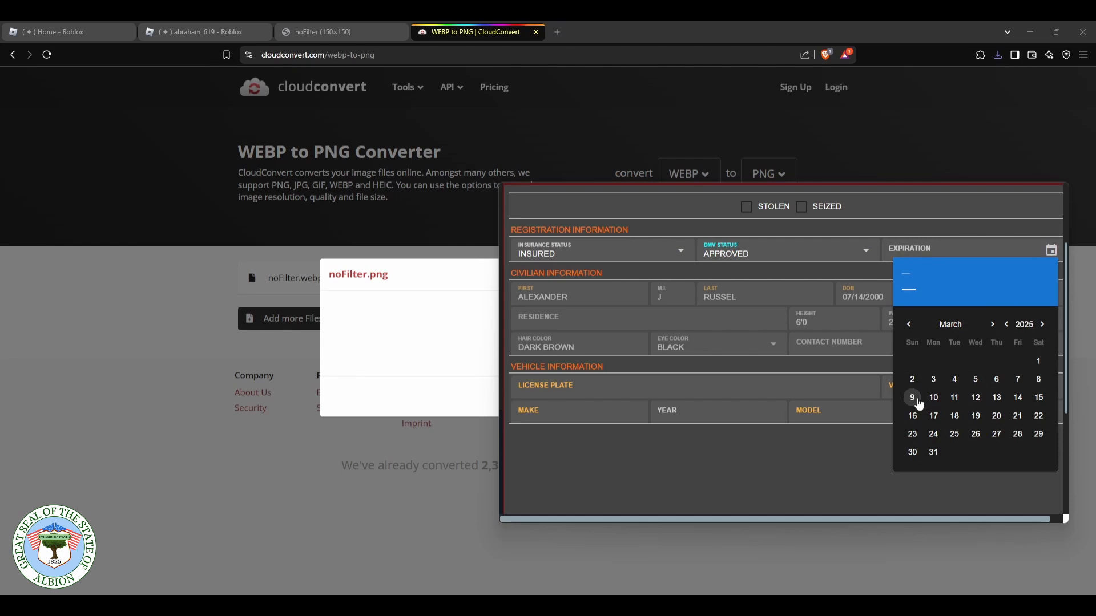
click(1042, 324)
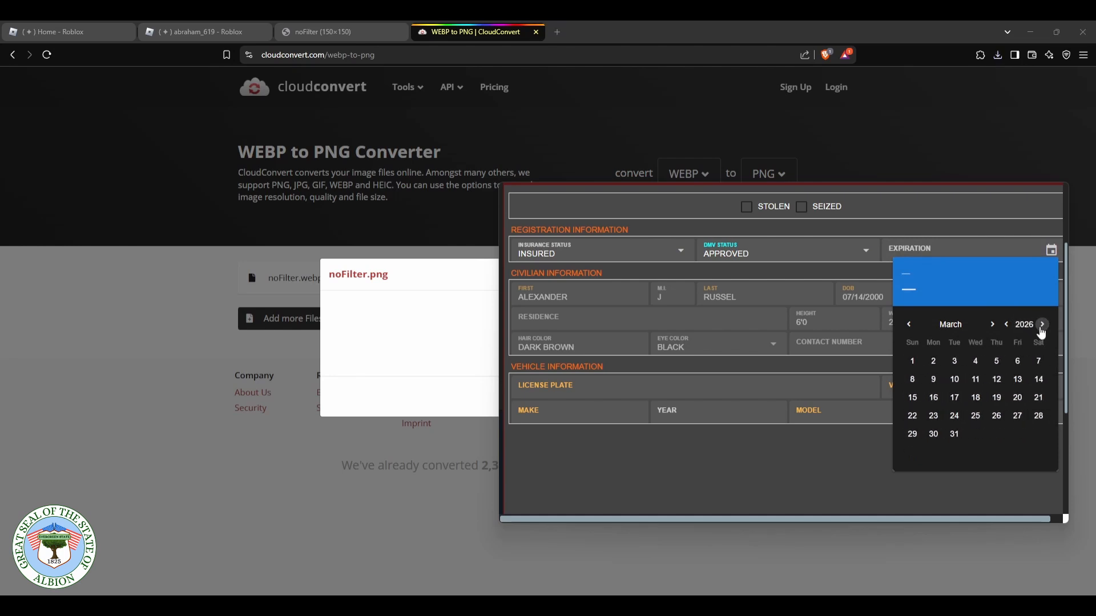
click(933, 379)
scroll(807, 325, up, 2)
click(802, 322)
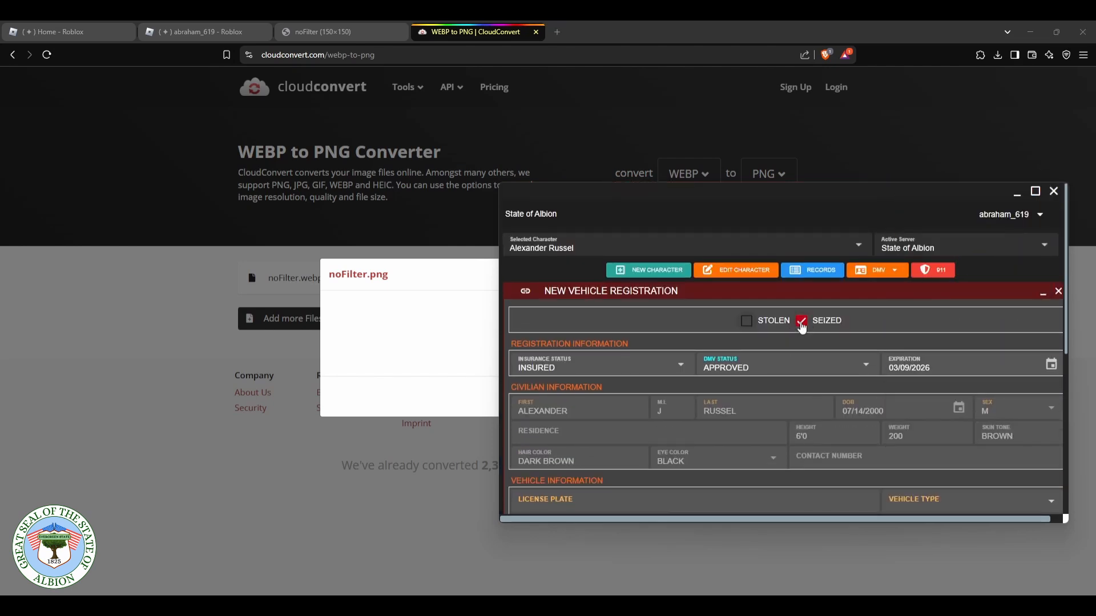
click(802, 324)
scroll(848, 336, down, 1)
scroll(817, 305, down, 3)
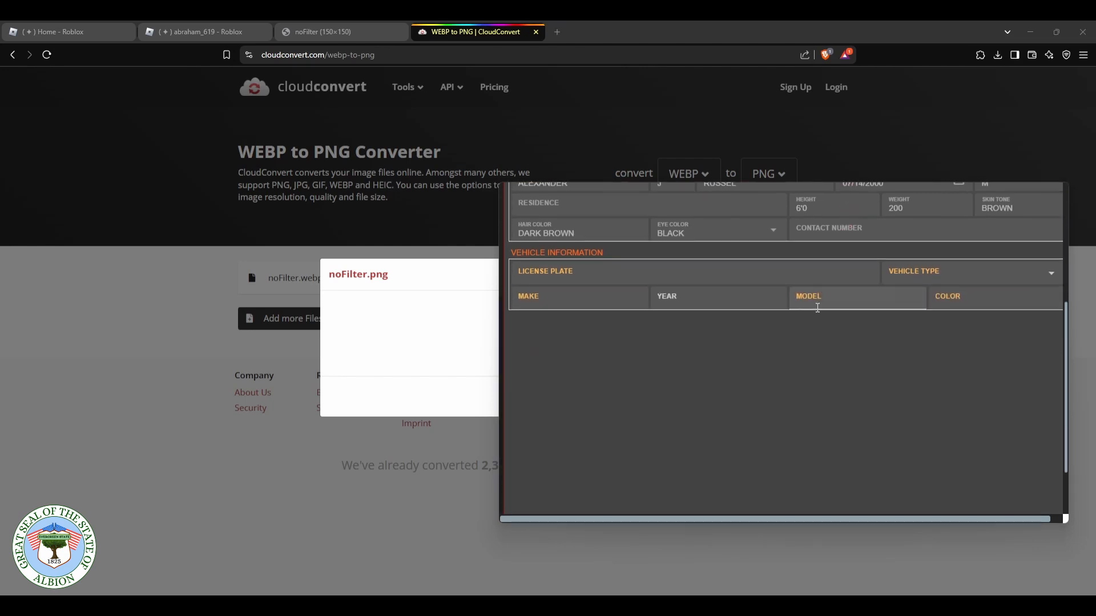
scroll(816, 307, up, 5)
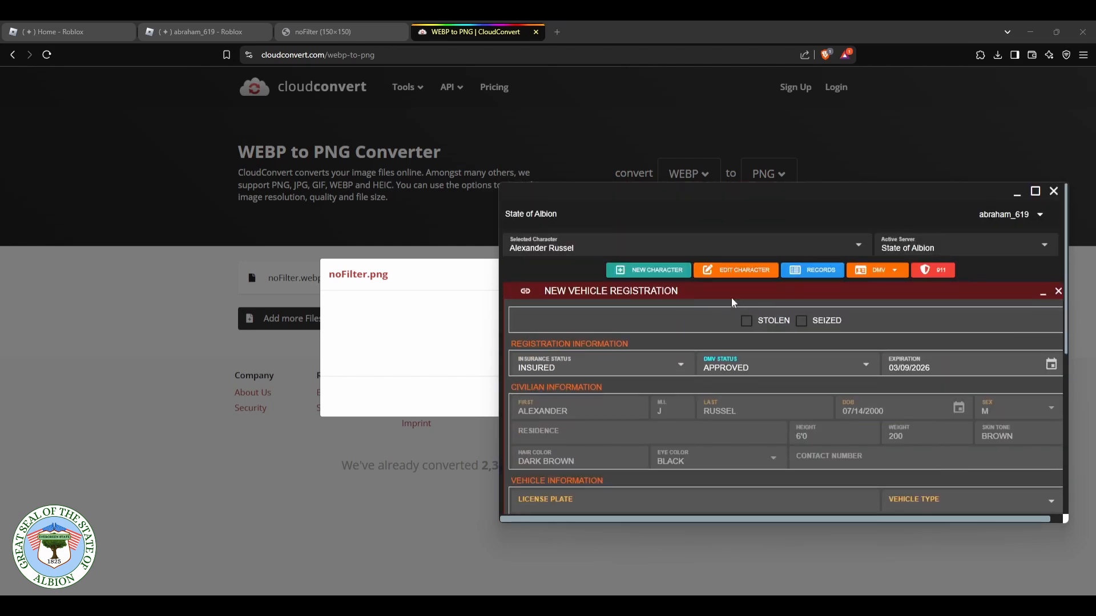
scroll(731, 297, down, 5)
scroll(726, 306, up, 3)
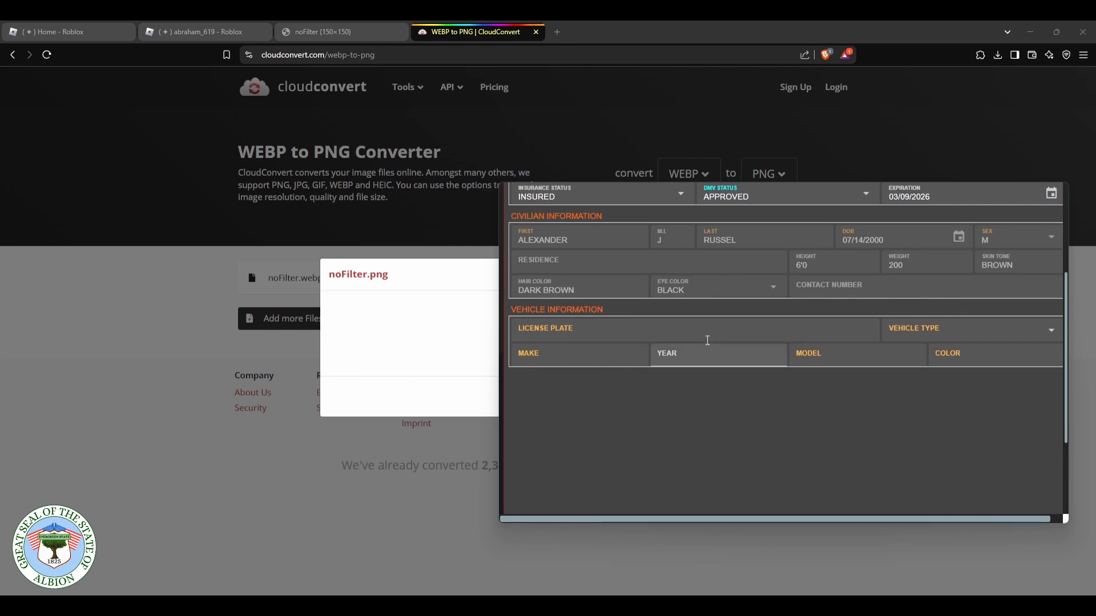
click(709, 333)
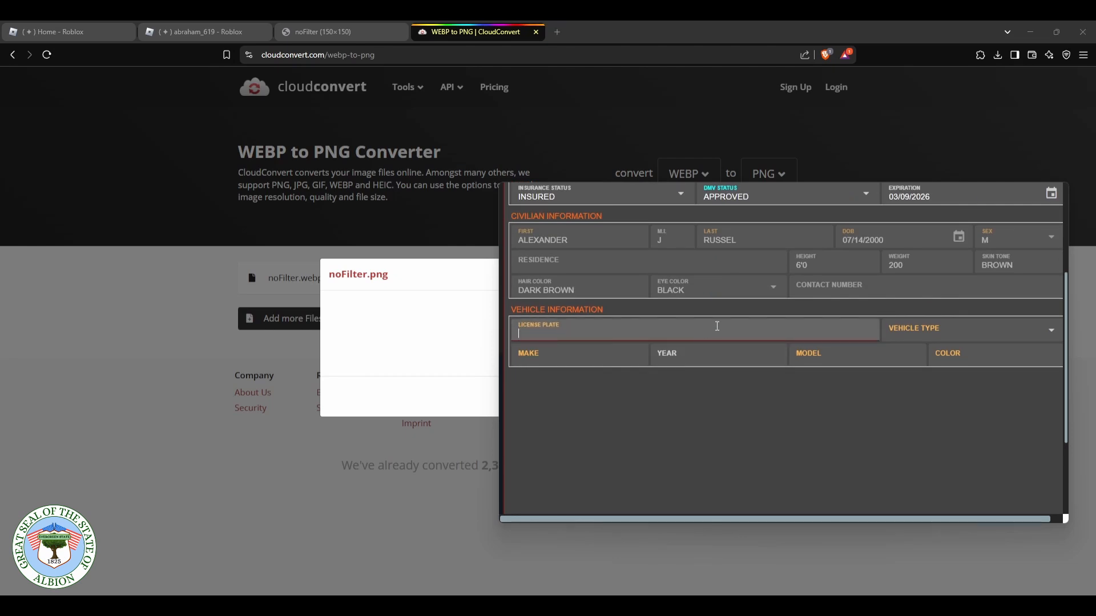
text(ABC 123)
drag(516, 333, 557, 333)
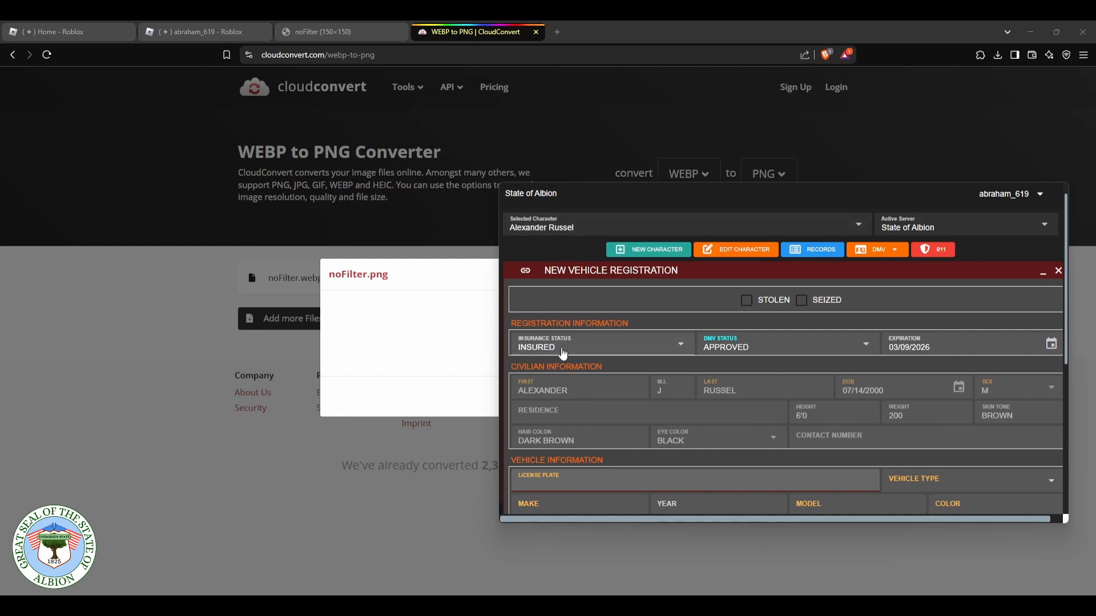
scroll(576, 459, down, 2)
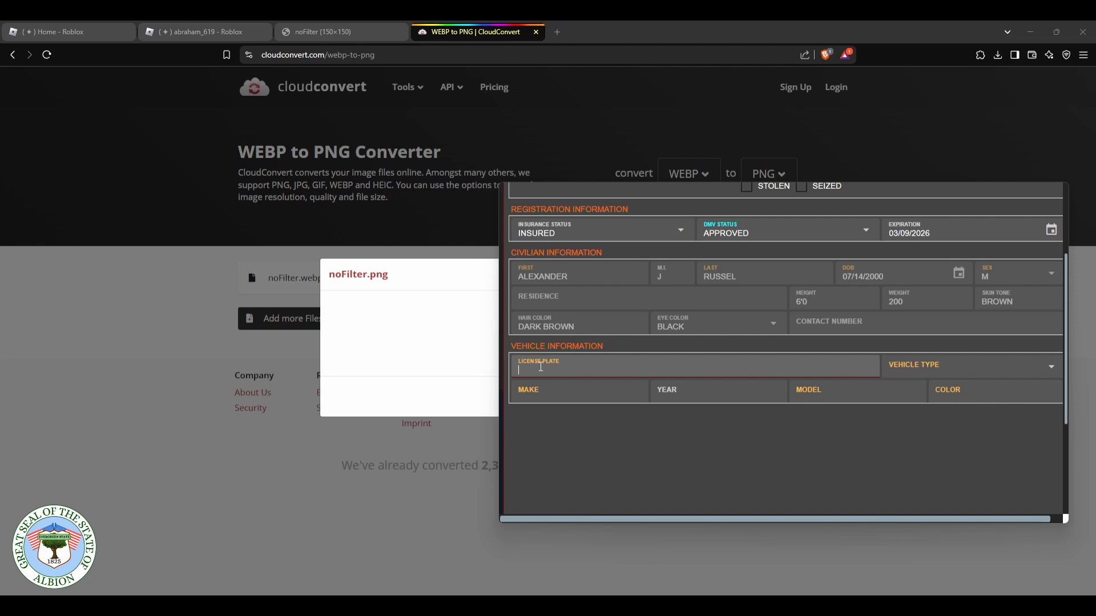
text(JPG 189)
click(953, 365)
scroll(945, 225, up, 2)
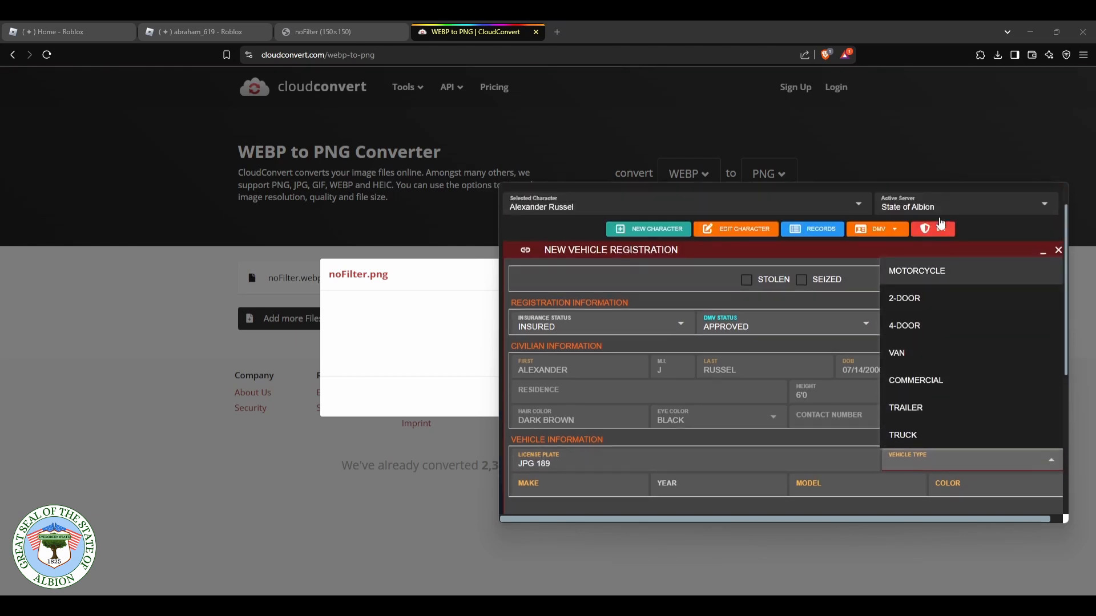
scroll(941, 222, down, 2)
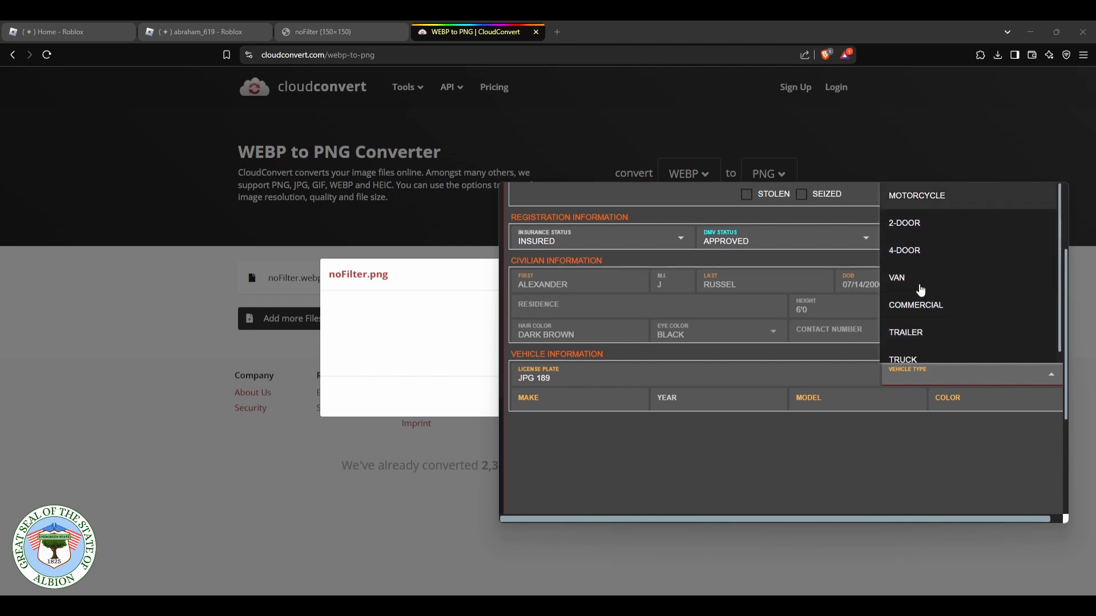
scroll(956, 297, down, 1)
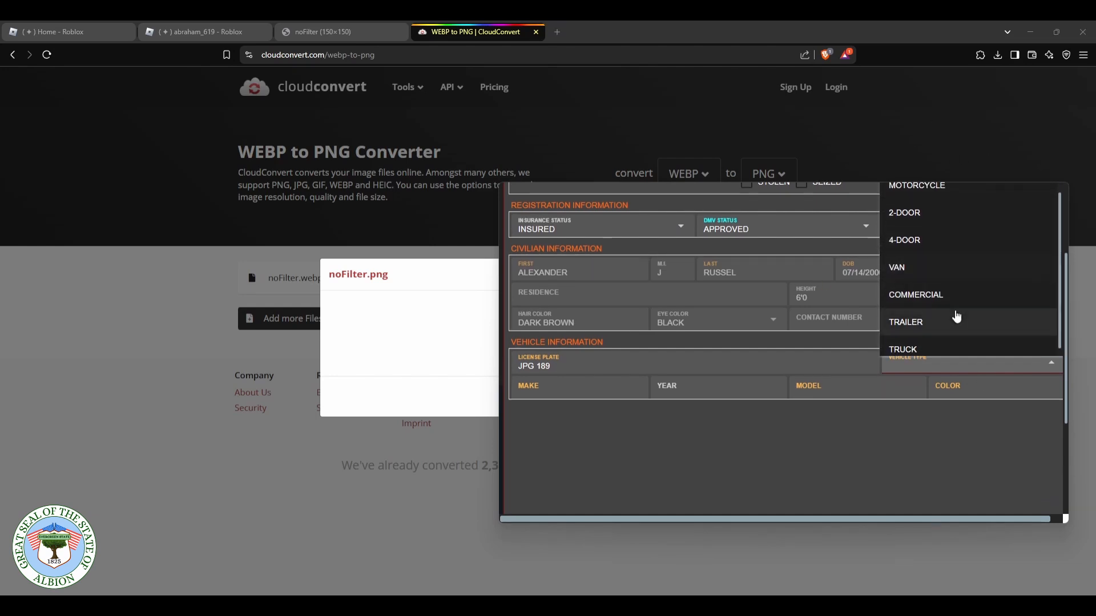
scroll(954, 314, down, 2)
scroll(831, 308, up, 2)
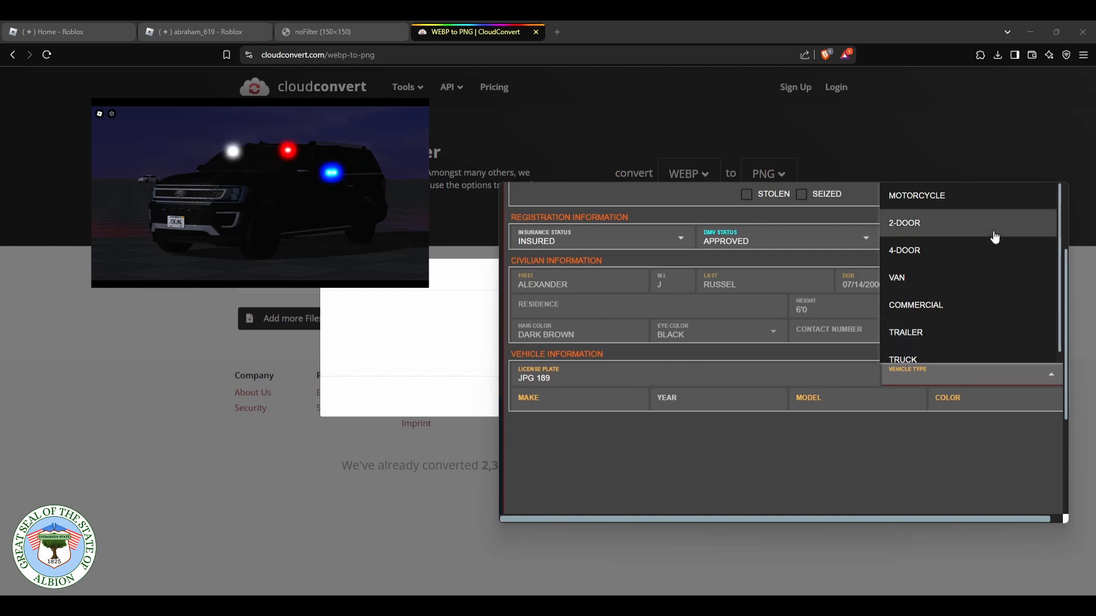
scroll(987, 239, up, 1)
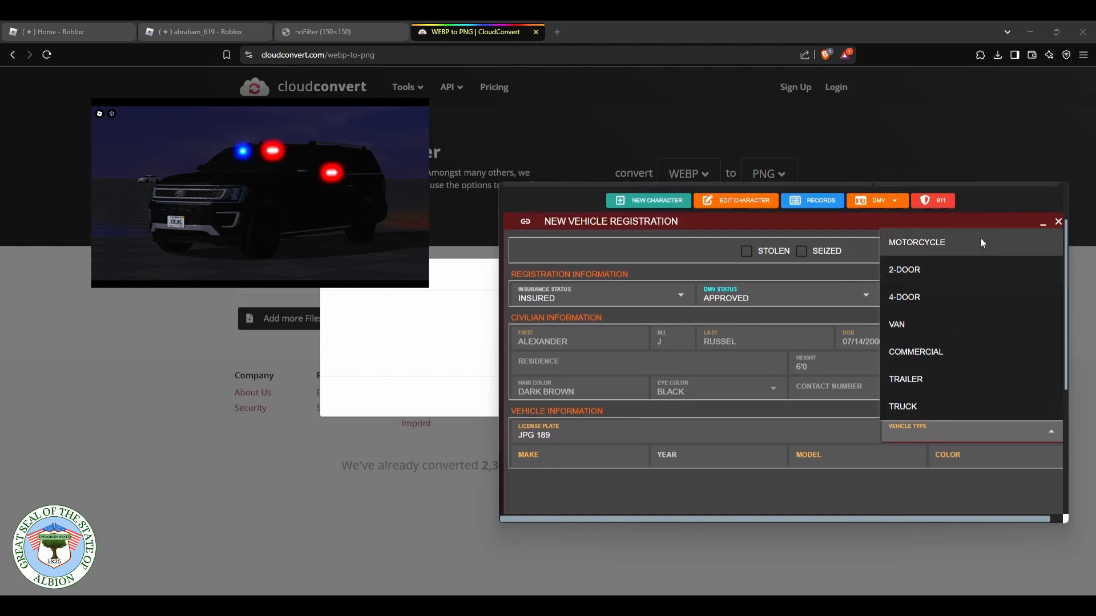
click(965, 296)
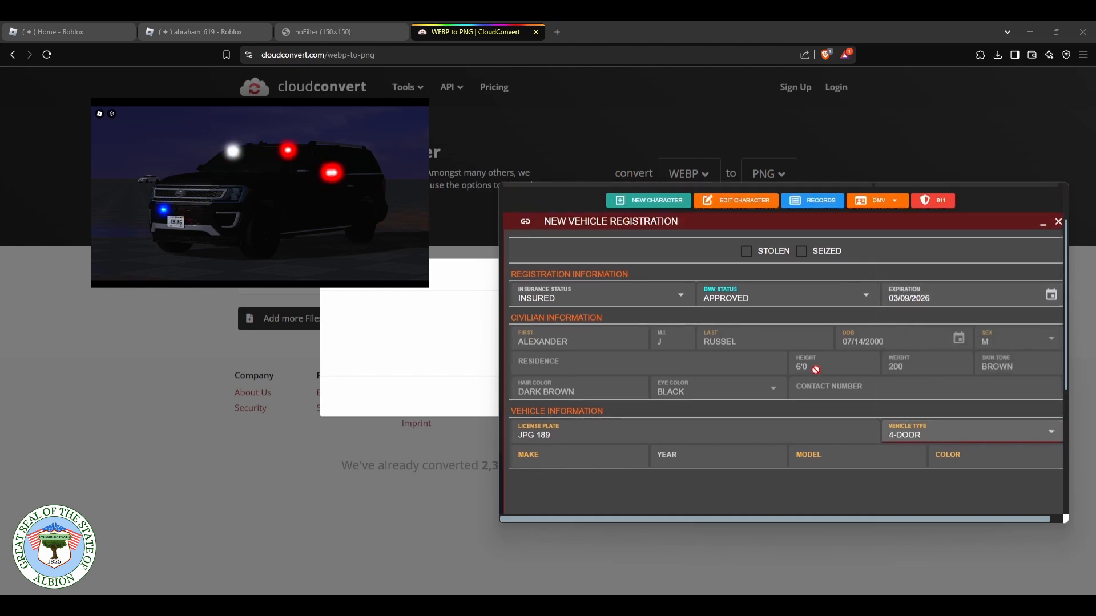
Step: Fill in make FORD, year 2018, model EXPEDITION, color BLACK, and submit the registration
click(563, 462)
text(F)
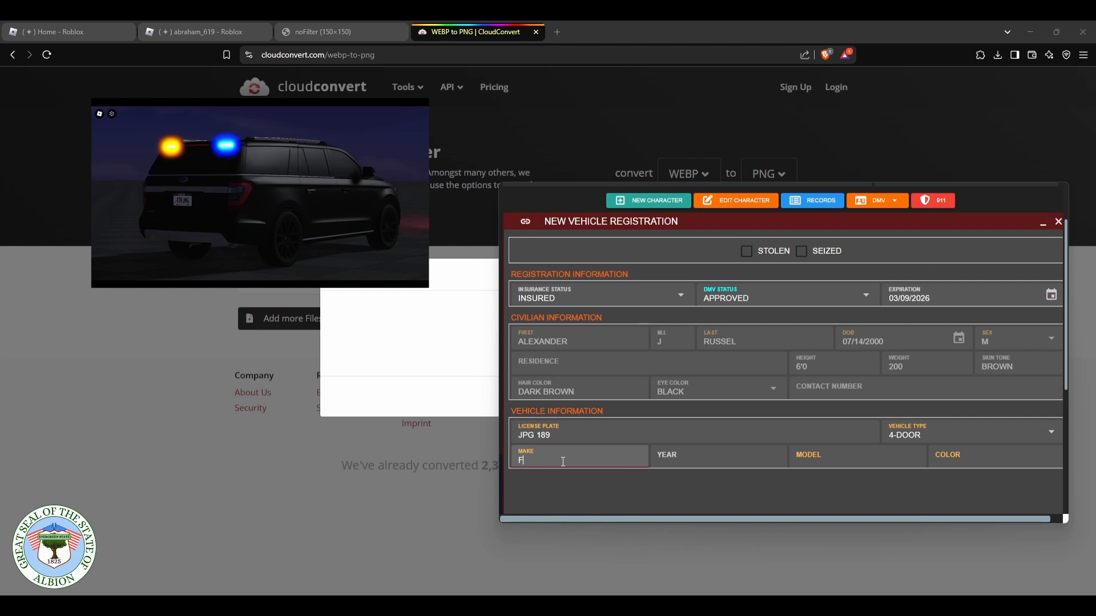
text(ORD)
click(692, 457)
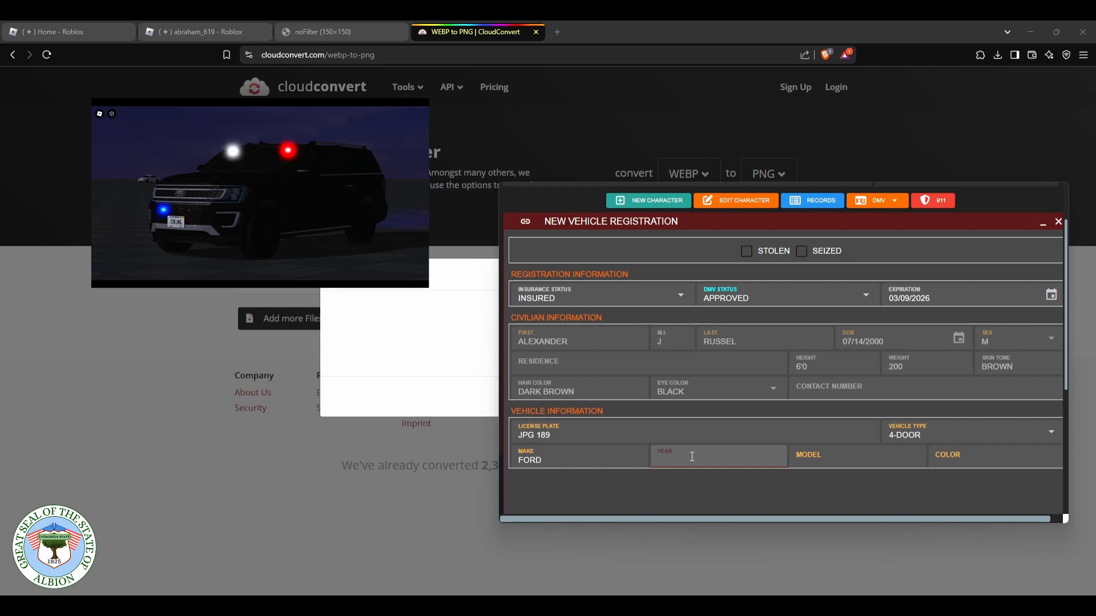
text(2018)
click(811, 452)
text(EX)
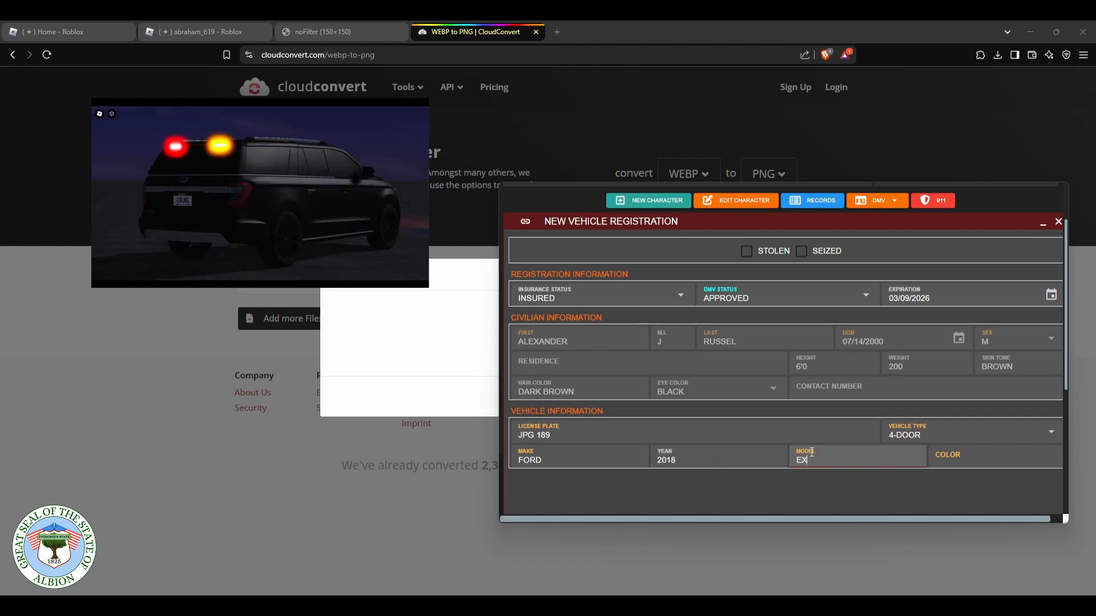
text(PEDITION)
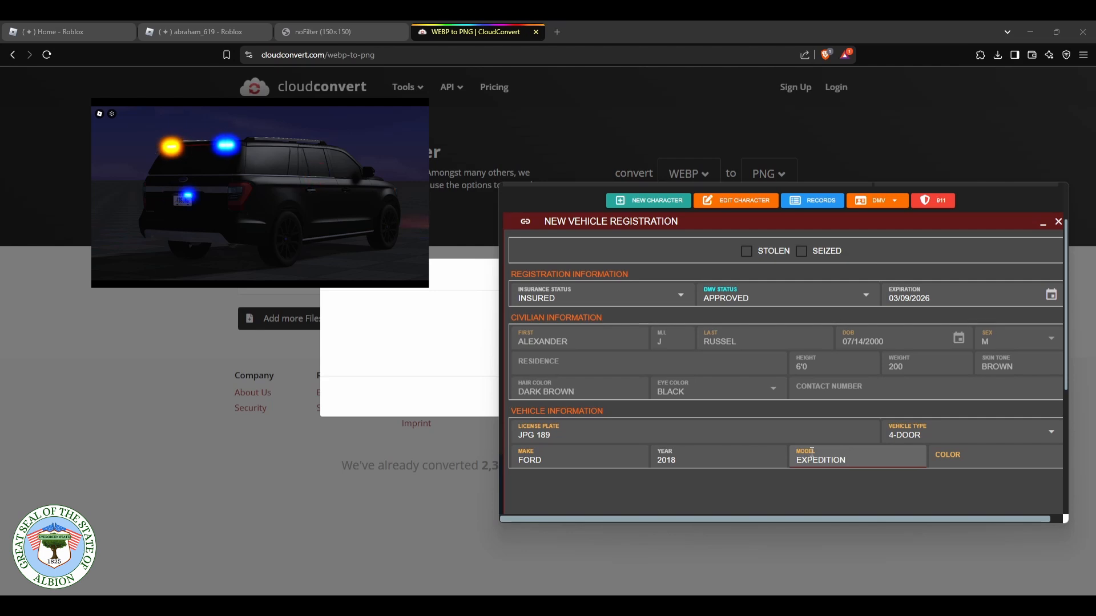
click(1038, 464)
text(BLACK)
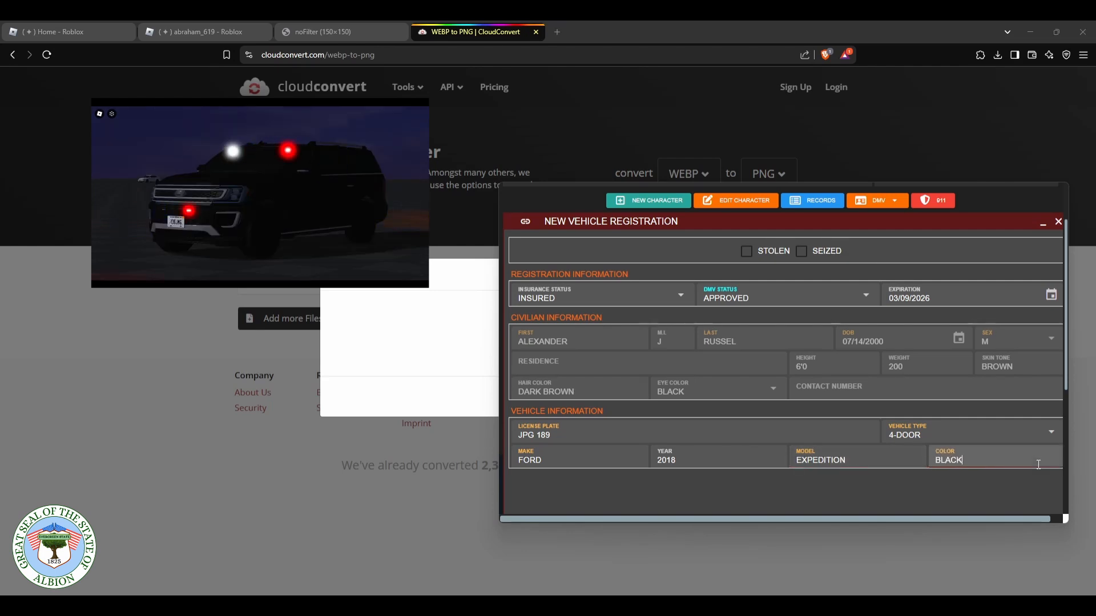
scroll(892, 379, down, 2)
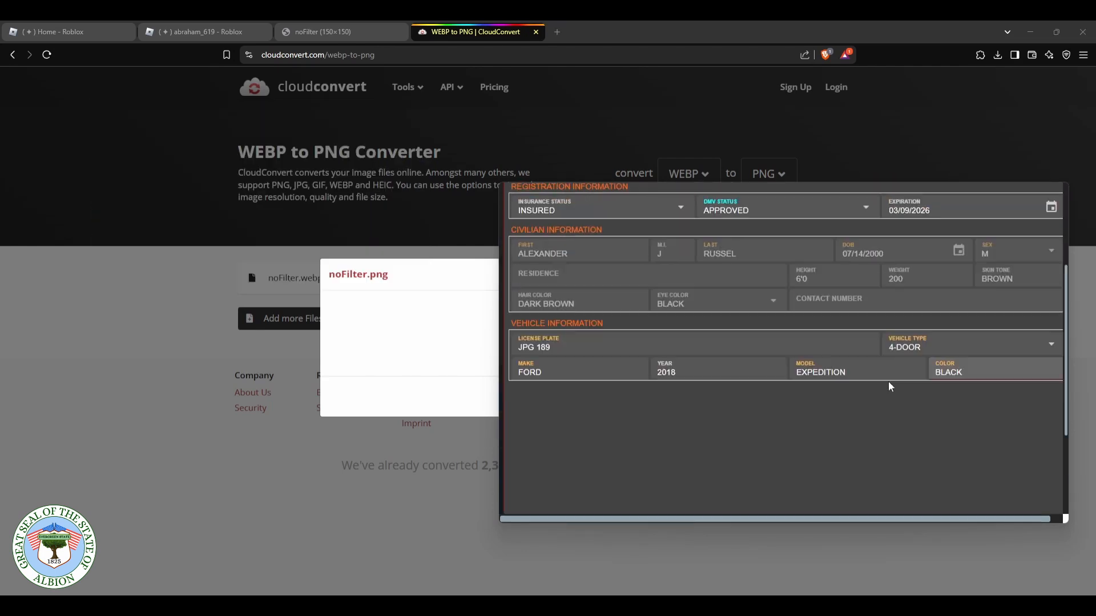
scroll(888, 381, up, 3)
scroll(816, 366, down, 5)
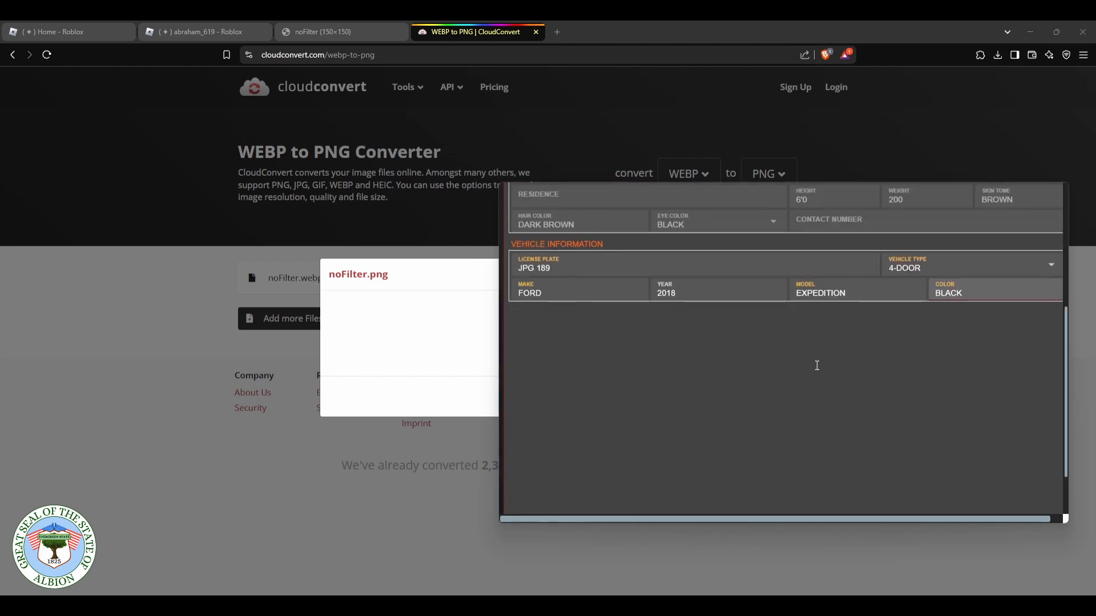
scroll(817, 365, down, 2)
click(791, 494)
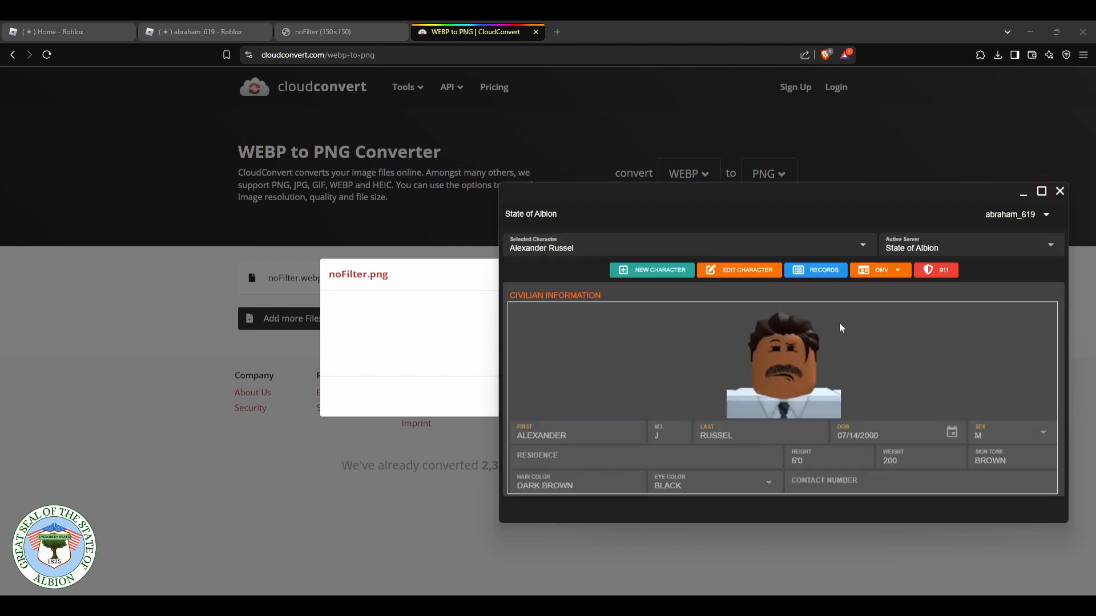
Step: Create a new DMV license record for the civilian with the BASIC license class ticked
click(880, 270)
click(865, 343)
scroll(736, 319, down, 3)
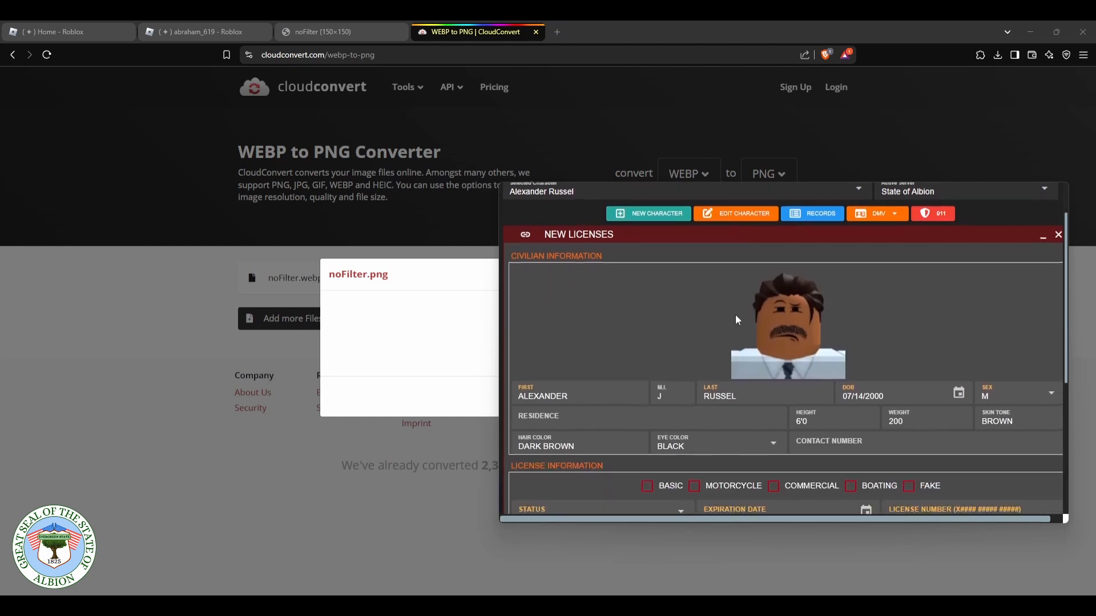
scroll(736, 388, up, 4)
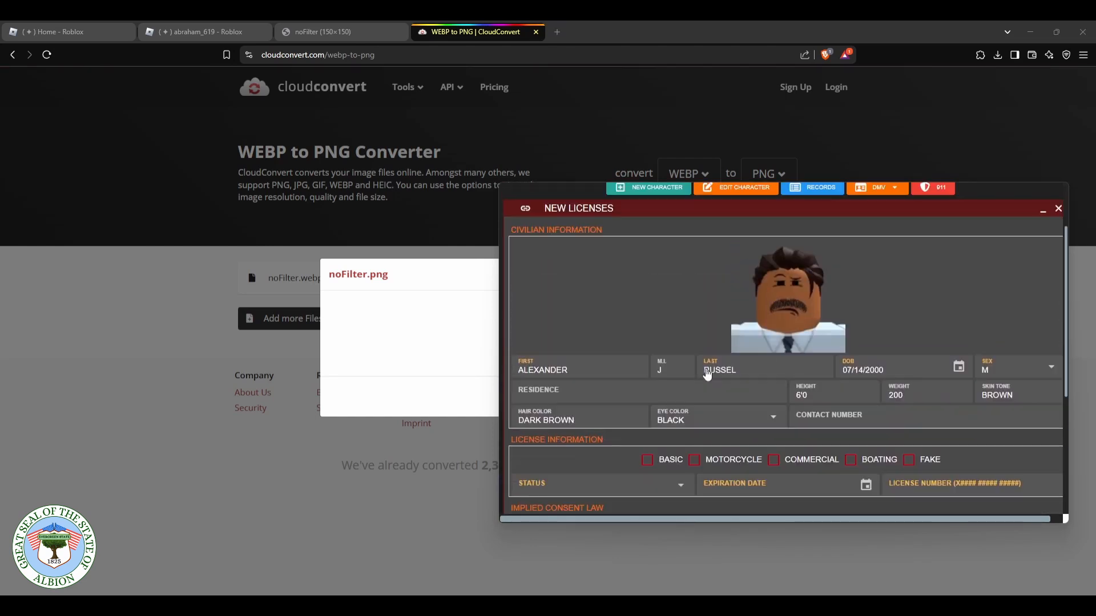
scroll(719, 365, down, 4)
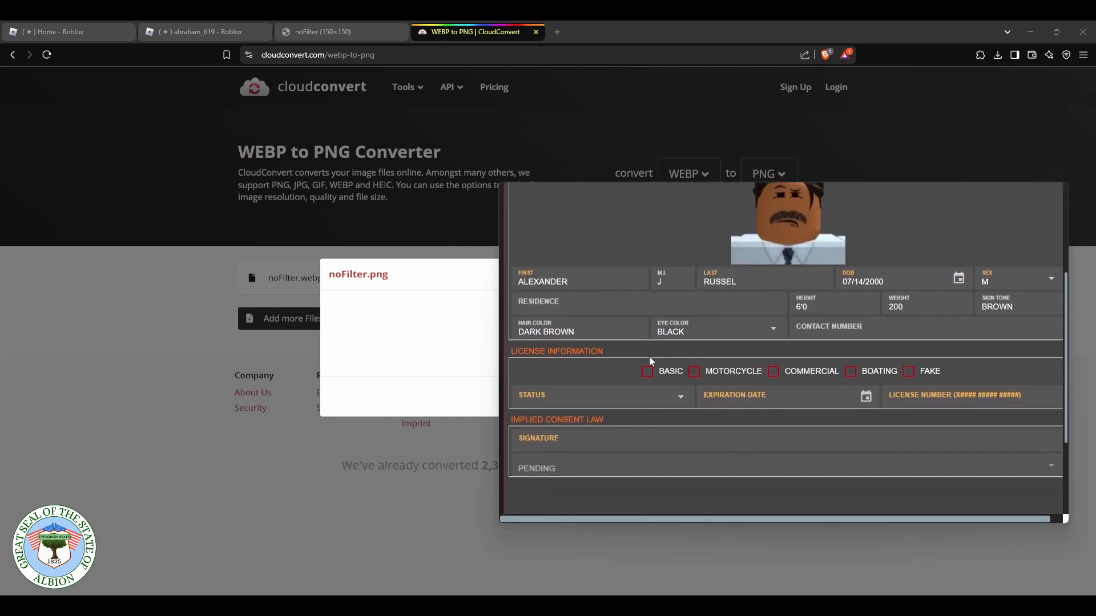
scroll(691, 359, up, 3)
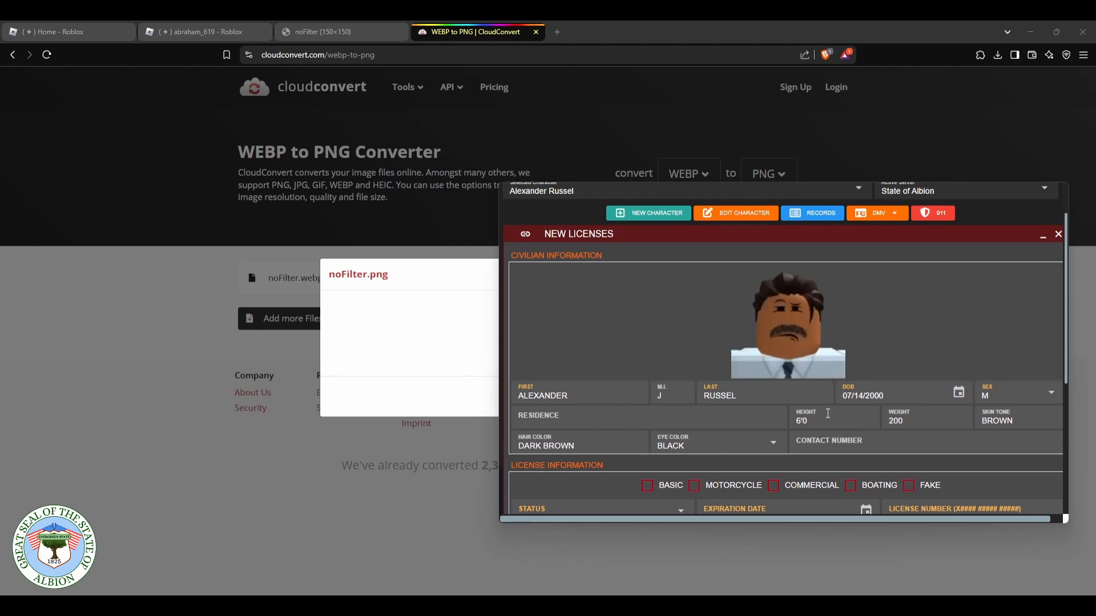
scroll(847, 332, down, 1)
scroll(847, 333, down, 2)
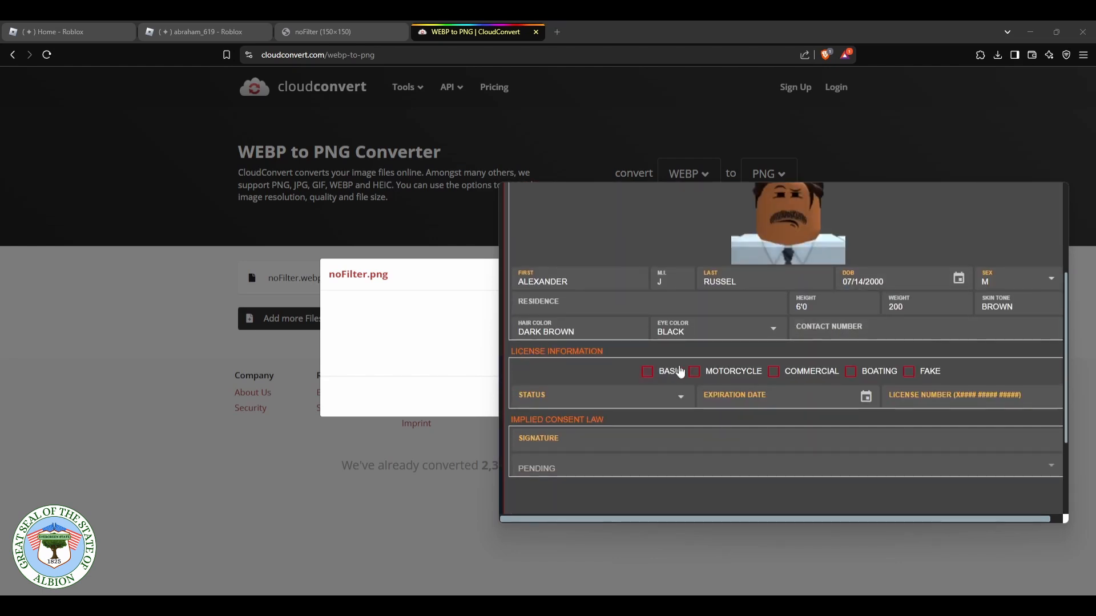
click(646, 316)
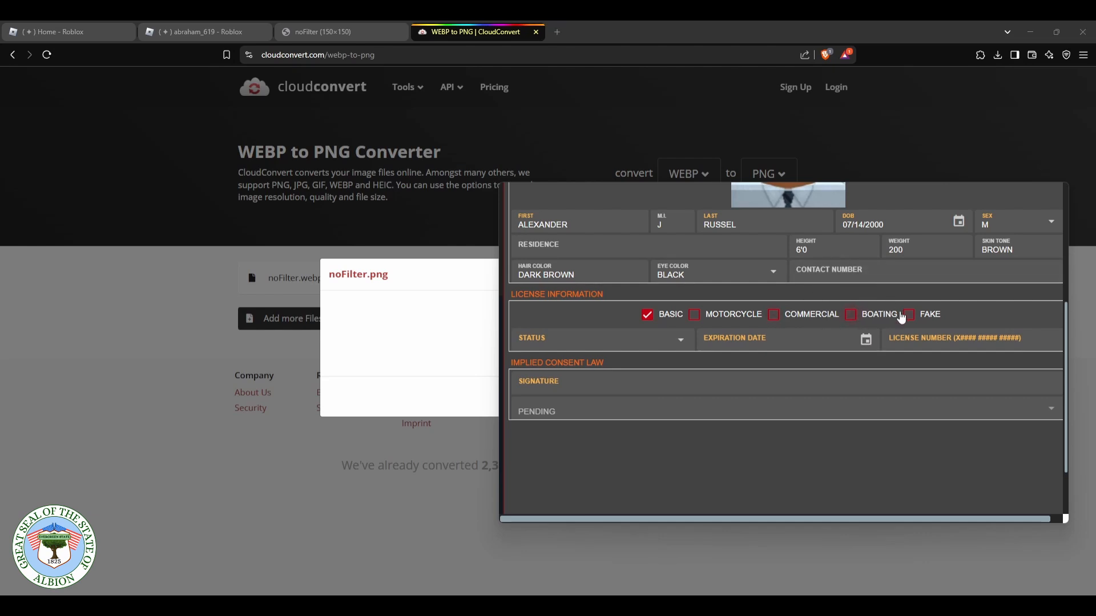
scroll(918, 325, up, 1)
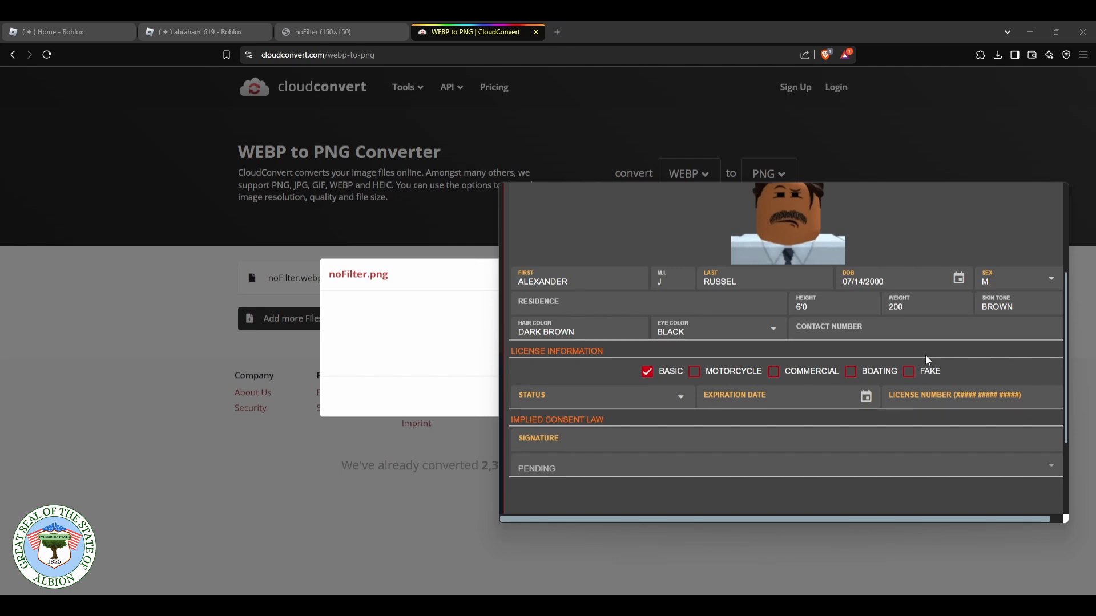
scroll(926, 356, down, 2)
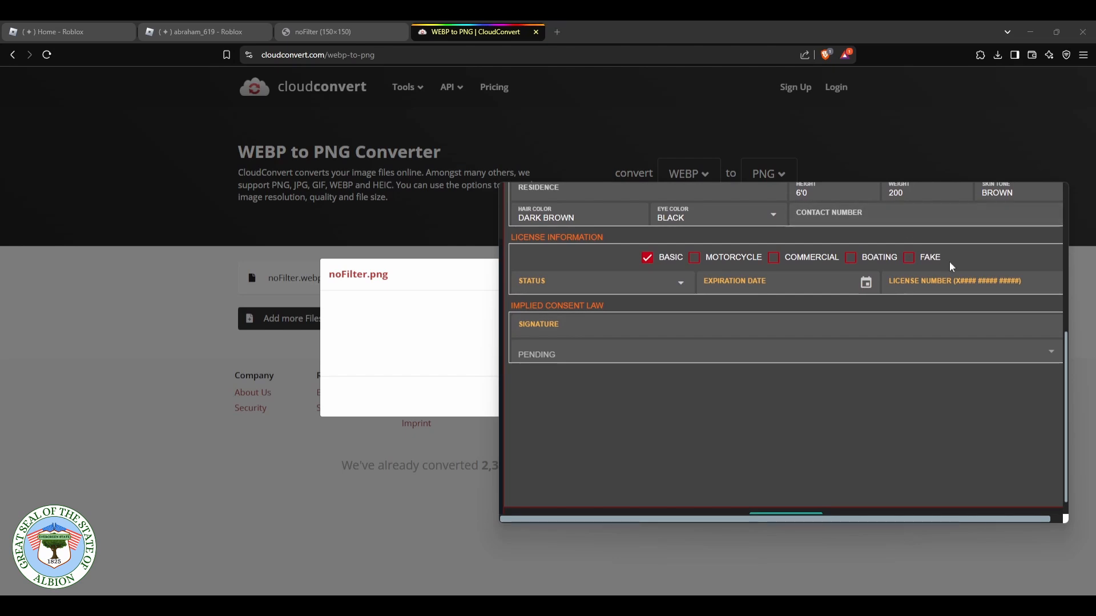
scroll(627, 343, up, 1)
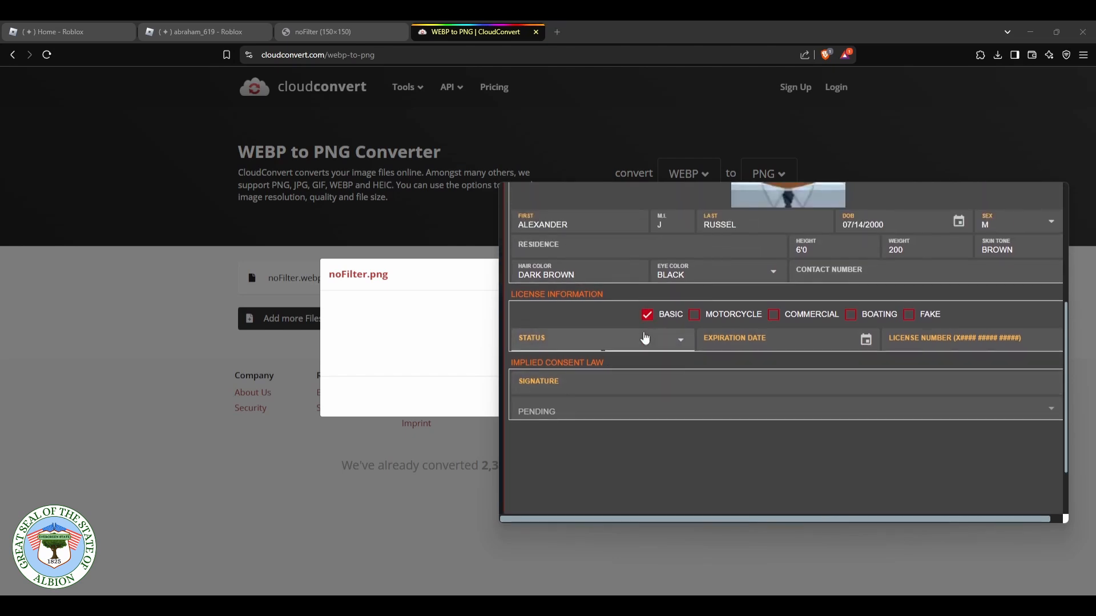
Step: Set the license status to VALID and the expiration date to 03/09/2026
click(644, 338)
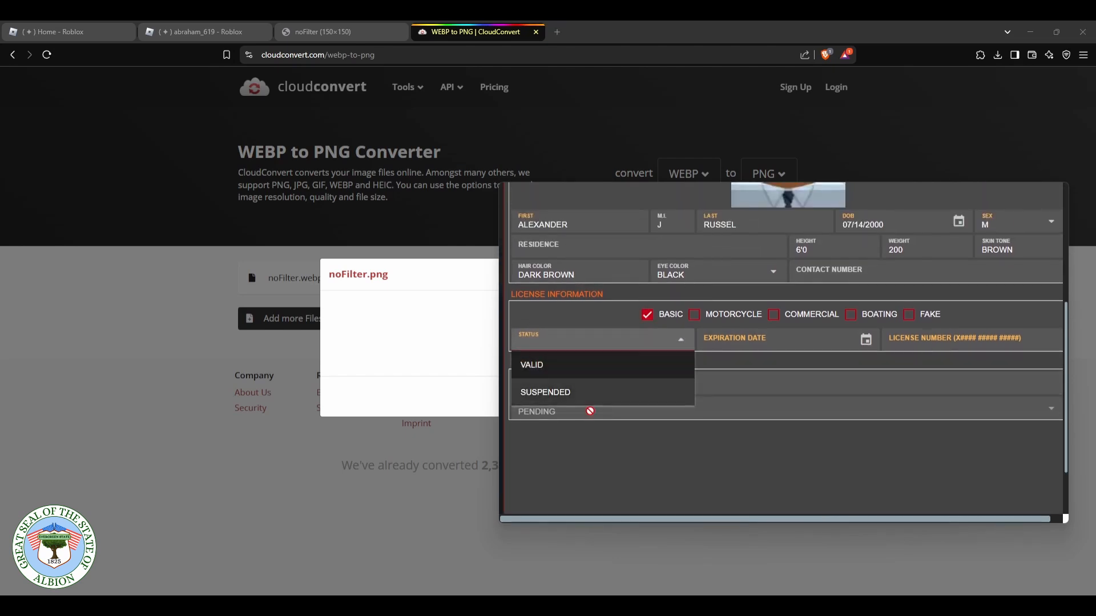
click(571, 371)
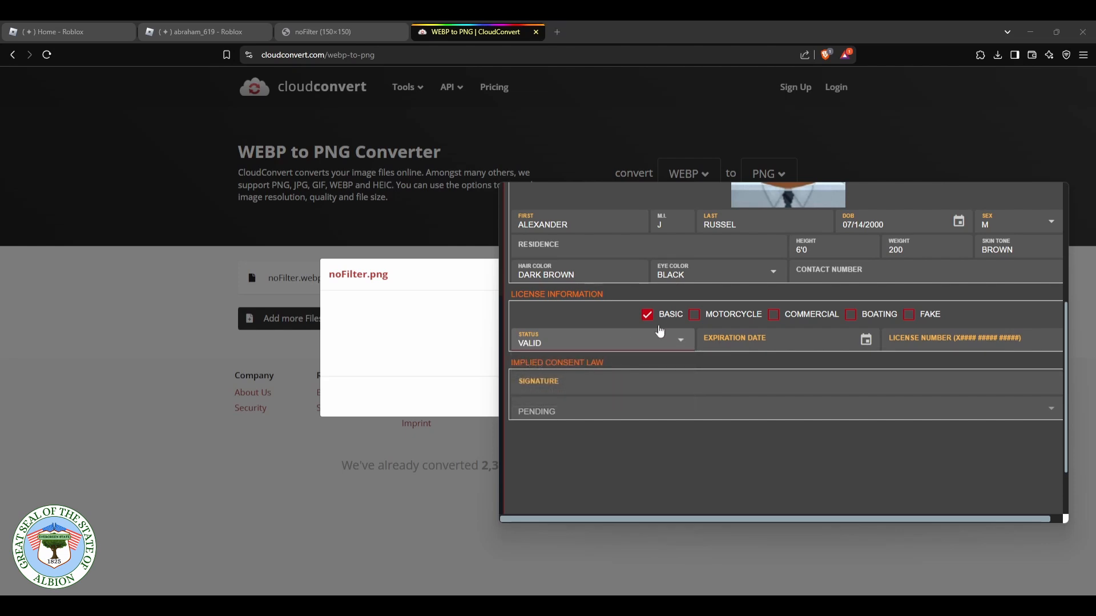
click(865, 340)
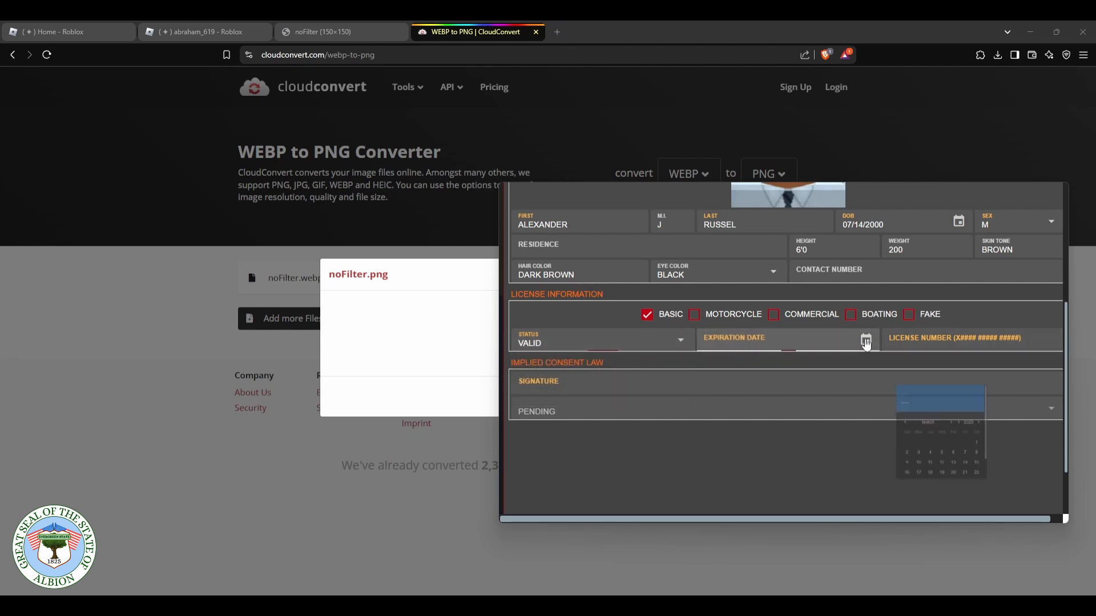
click(1009, 414)
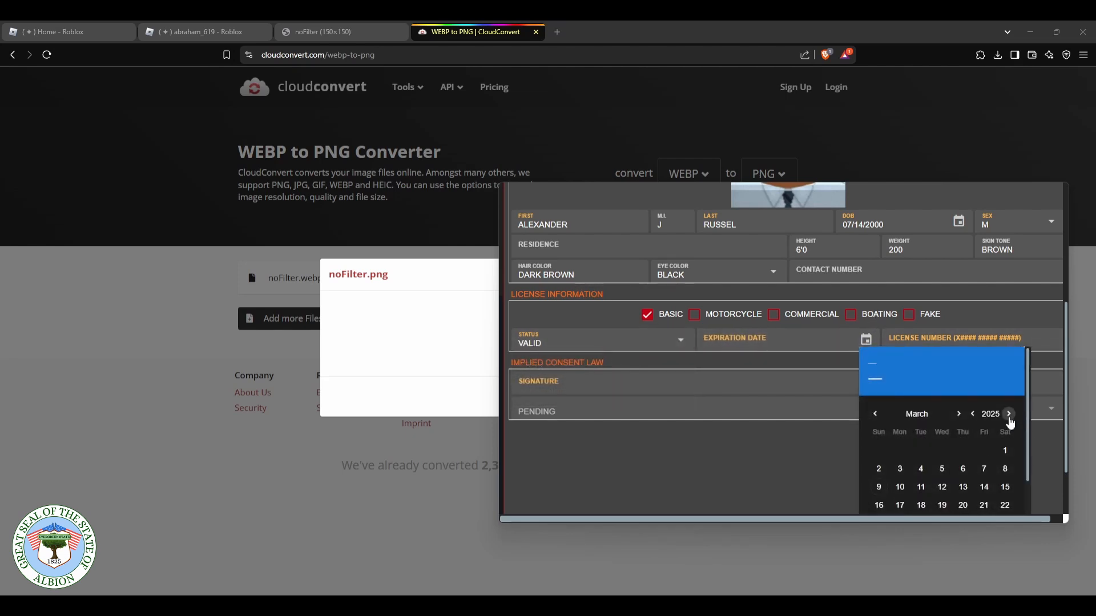
click(907, 467)
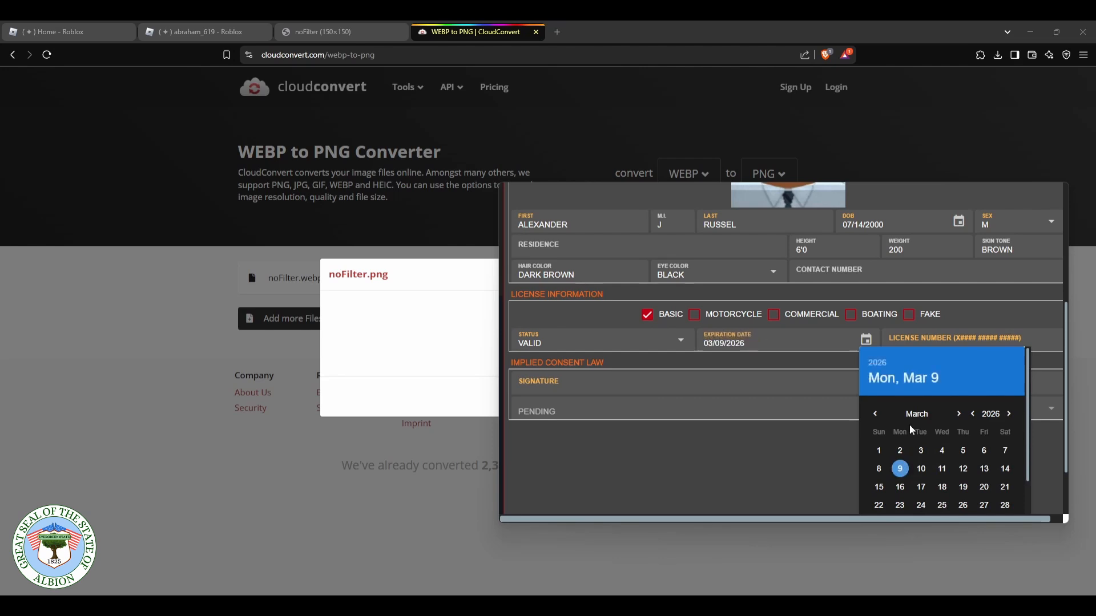
click(751, 370)
Step: Begin entering the license number in the License Number field
click(925, 337)
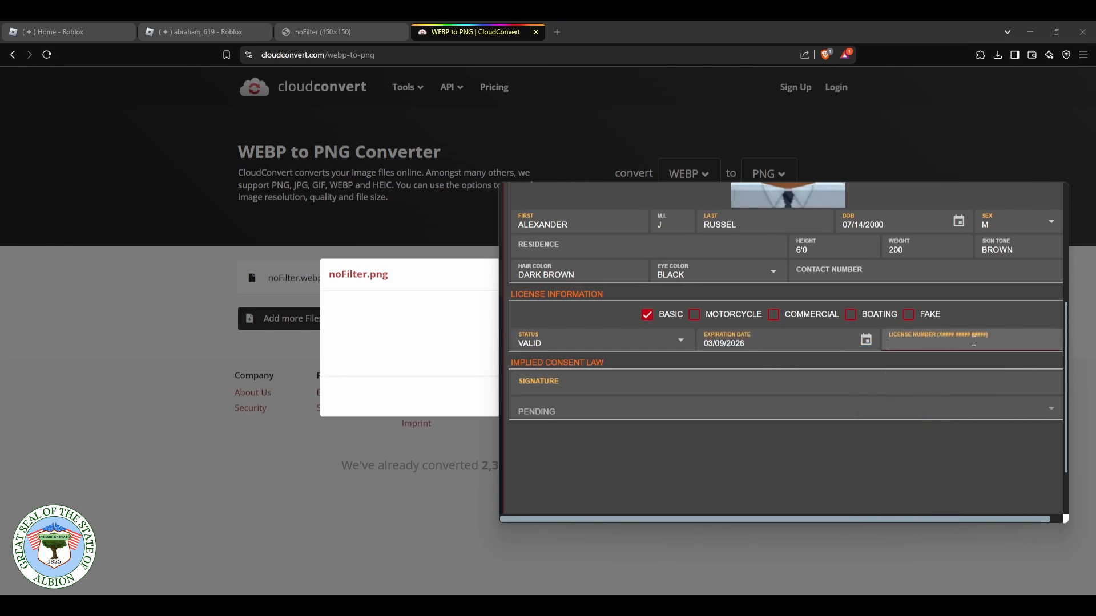
scroll(973, 341, up, 4)
scroll(974, 341, down, 4)
scroll(942, 331, up, 2)
scroll(943, 398, up, 4)
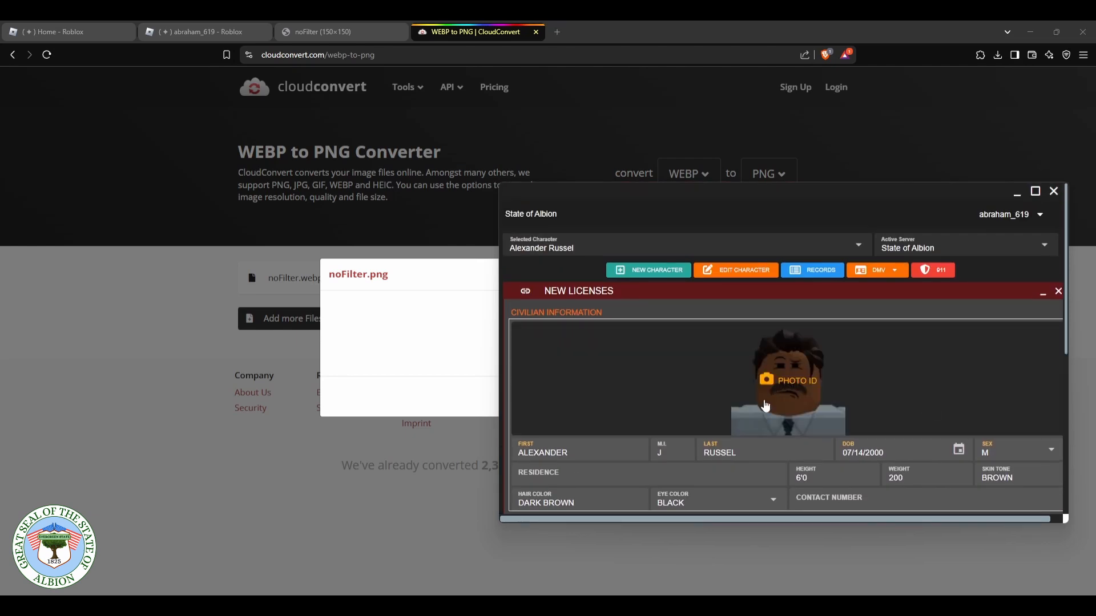
scroll(861, 343, down, 5)
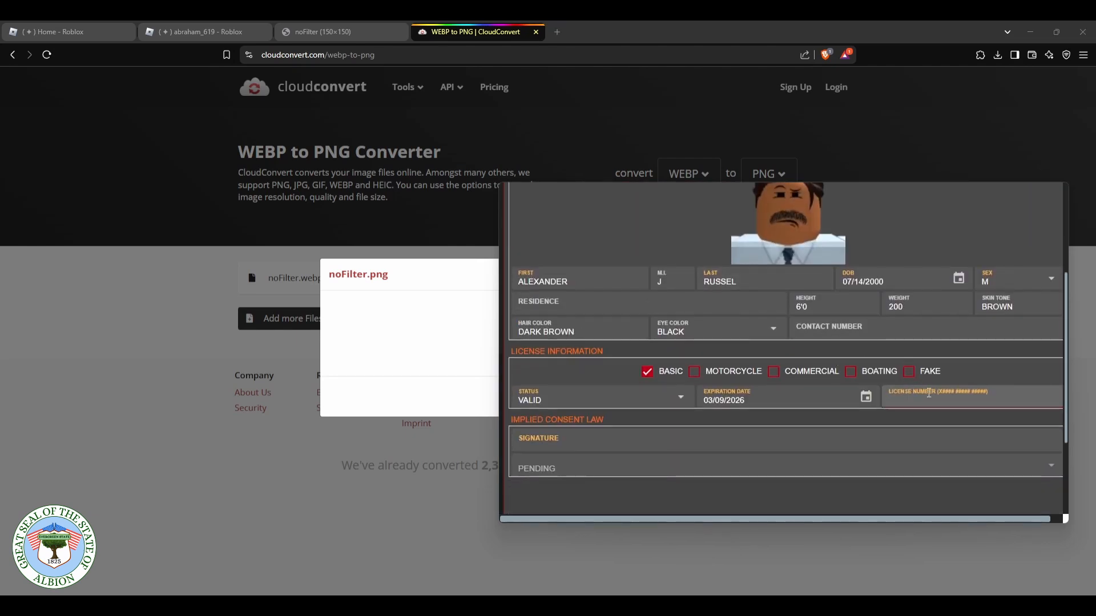
scroll(939, 394, up, 3)
scroll(940, 388, down, 2)
scroll(972, 354, down, 2)
scroll(655, 417, up, 4)
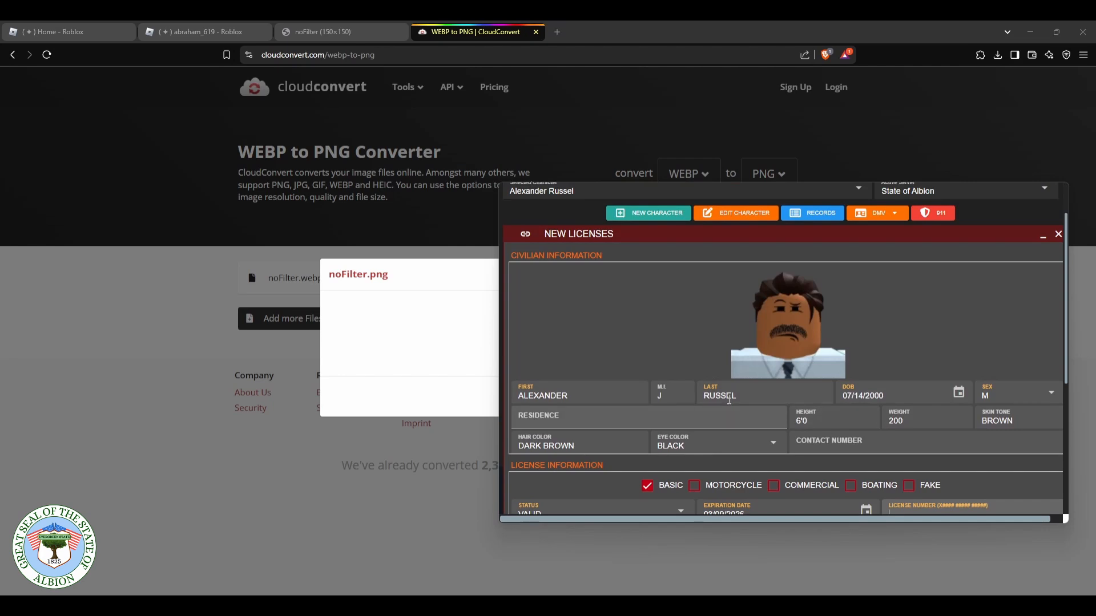
scroll(907, 400, down, 4)
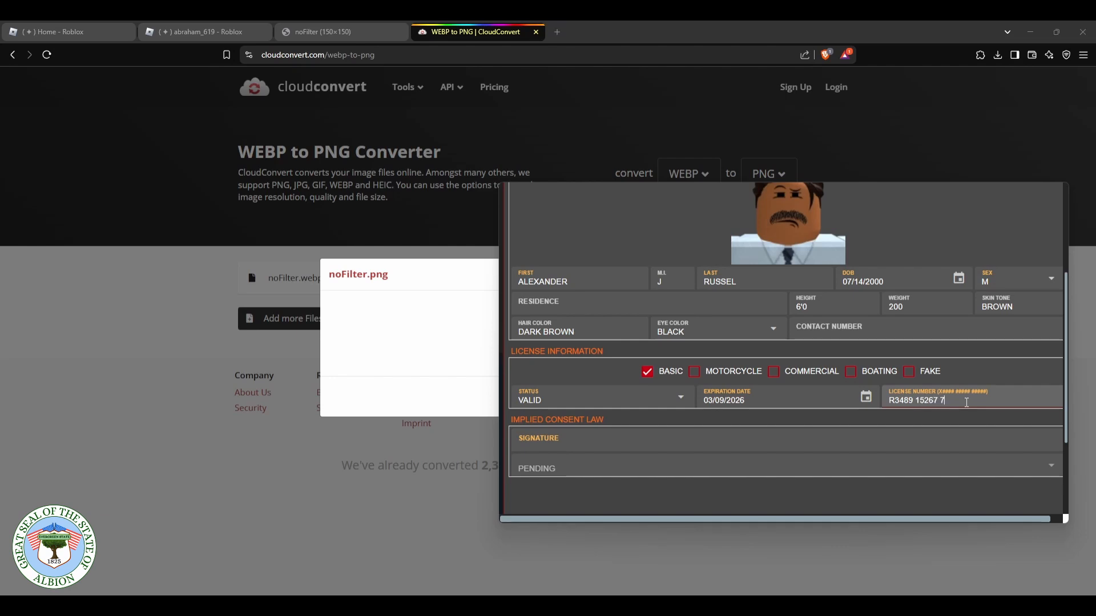
Step: Finish typing the license number, correcting a mistyped digit
text(34)
text(7)
key(BackSpace)
text(9)
scroll(973, 397, down, 1)
scroll(974, 322, up, 1)
Step: Sign with the character's initial and surname, then add the license record
click(856, 443)
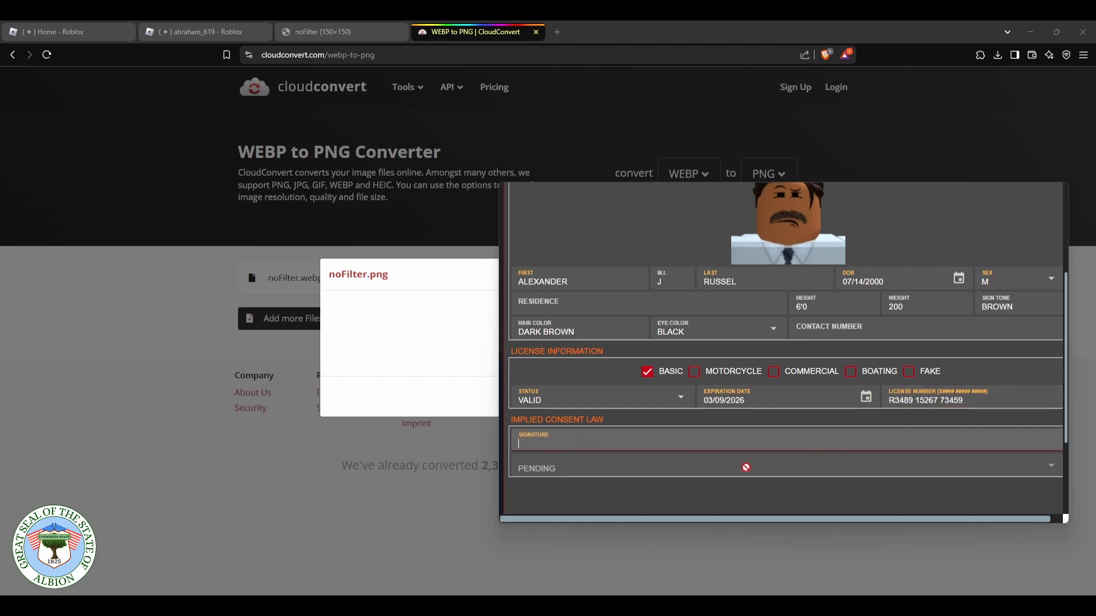
scroll(1003, 404, up, 3)
scroll(907, 442, down, 3)
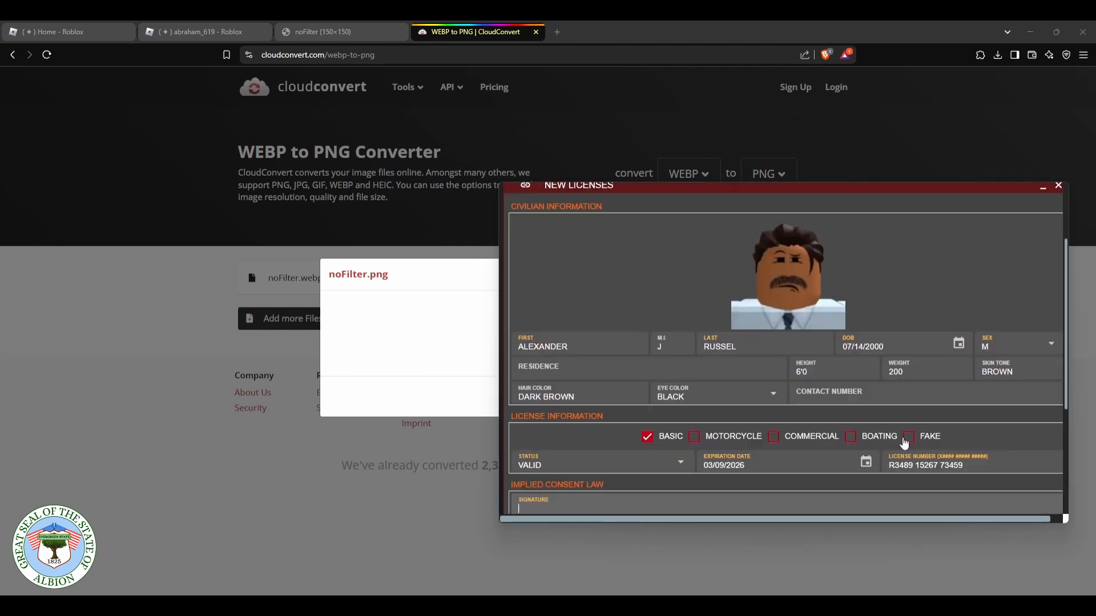
text(ALEXAND)
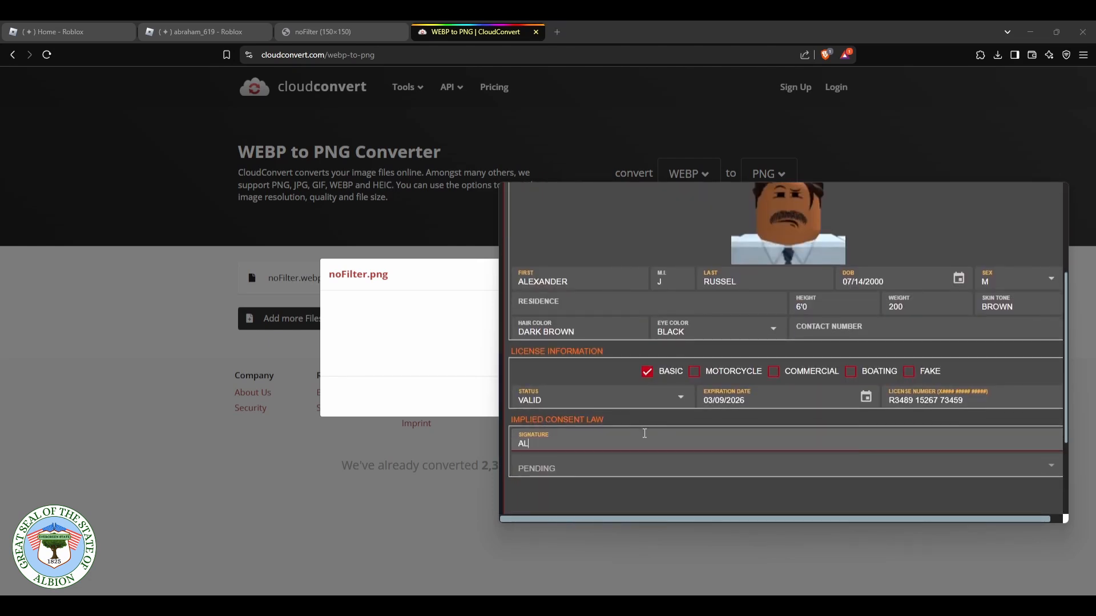
key(BackSpace)
key(BackSpace)
key(BackSpace)
key(BackSpace)
key(BackSpace)
key(BackSpace)
text(. RUSSE)
key(BackSpace)
key(BackSpace)
key(BackSpace)
key(BackSpace)
key(BackSpace)
key(BackSpace)
key(BackSpace)
key(BackSpace)
text(ALEXA)
key(BackSpace)
key(BackSpace)
key(BackSpace)
key(BackSpace)
text(. RUSSEL)
scroll(673, 422, down, 3)
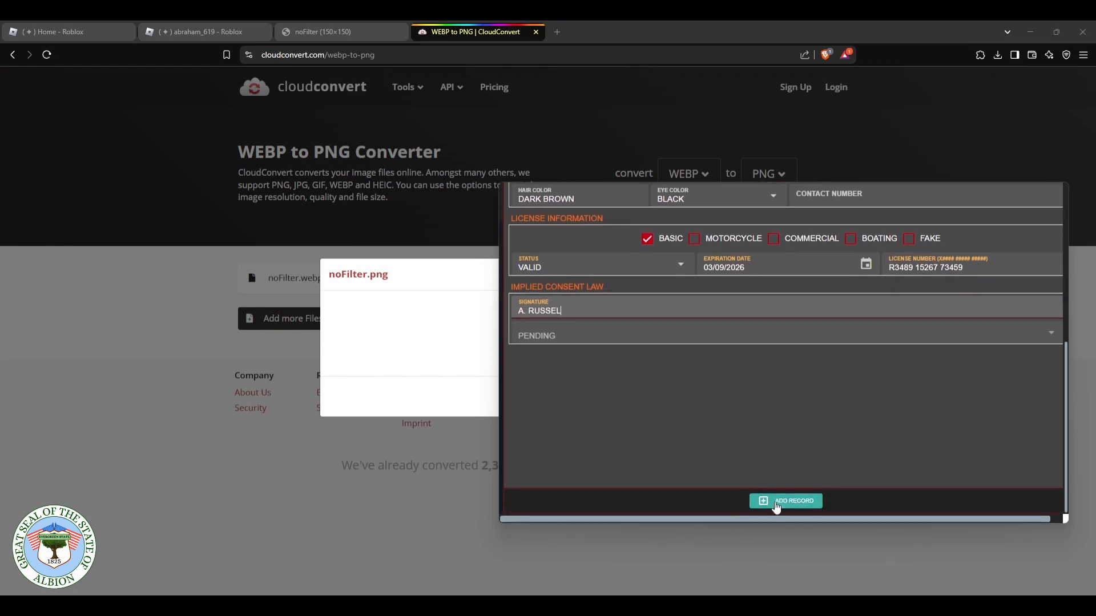
click(776, 503)
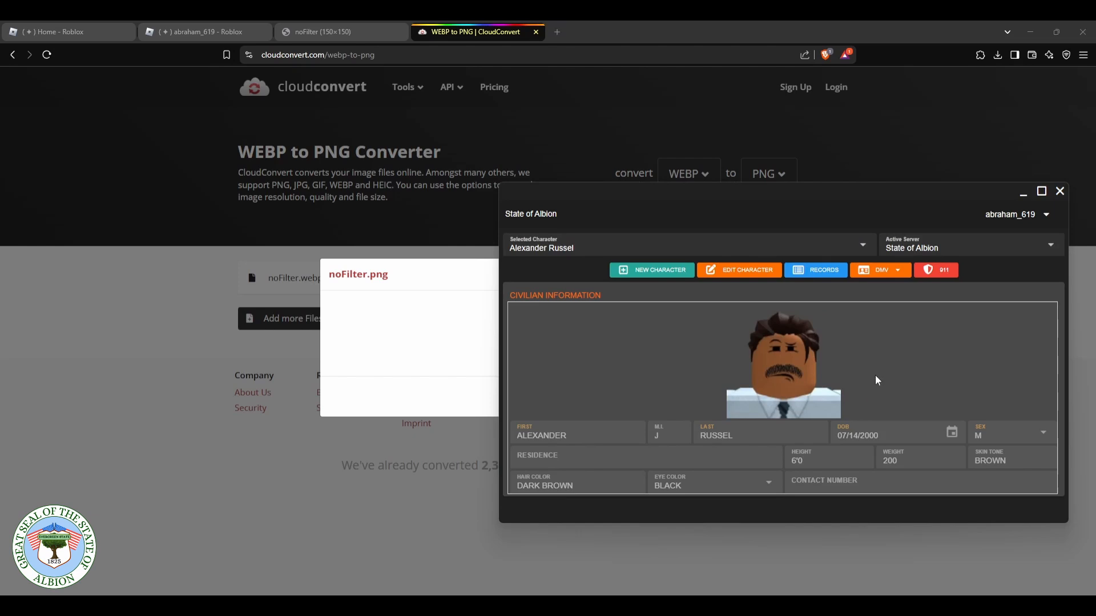
click(828, 273)
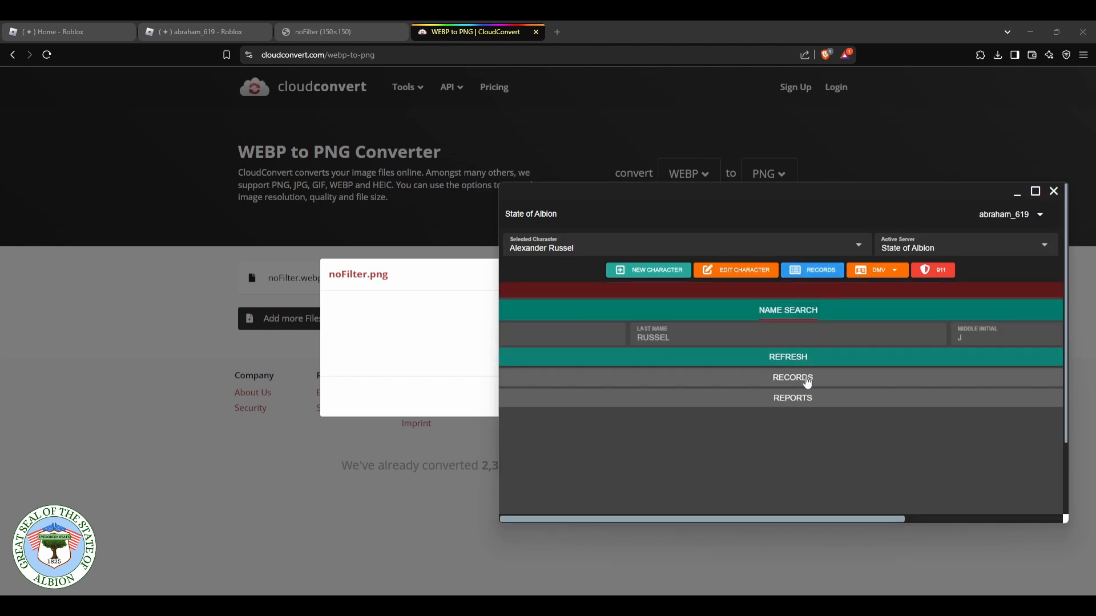
click(797, 358)
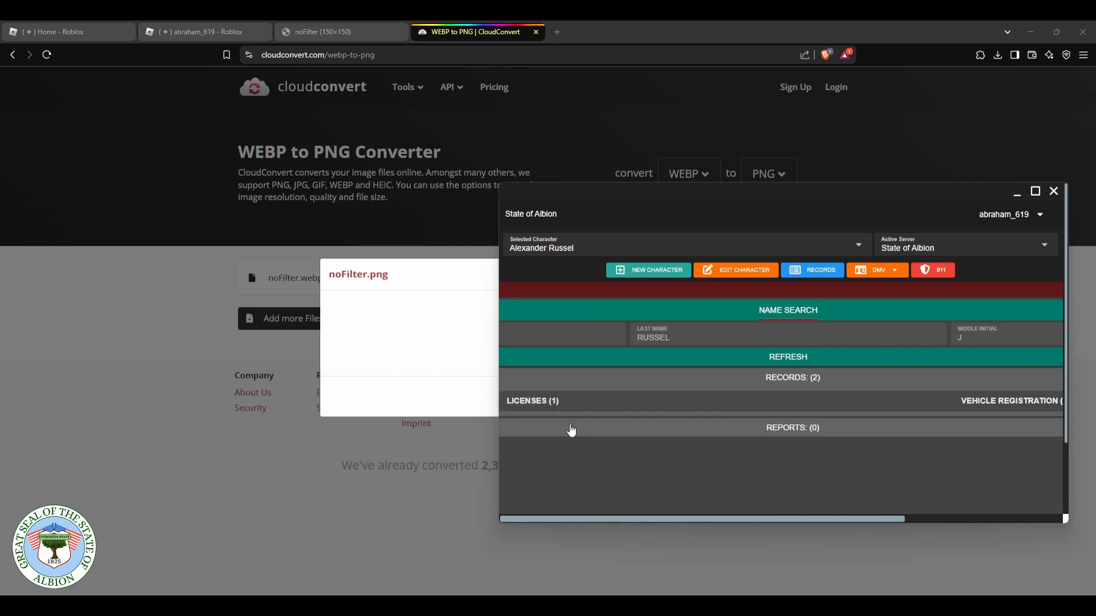
click(566, 405)
scroll(700, 399, down, 1)
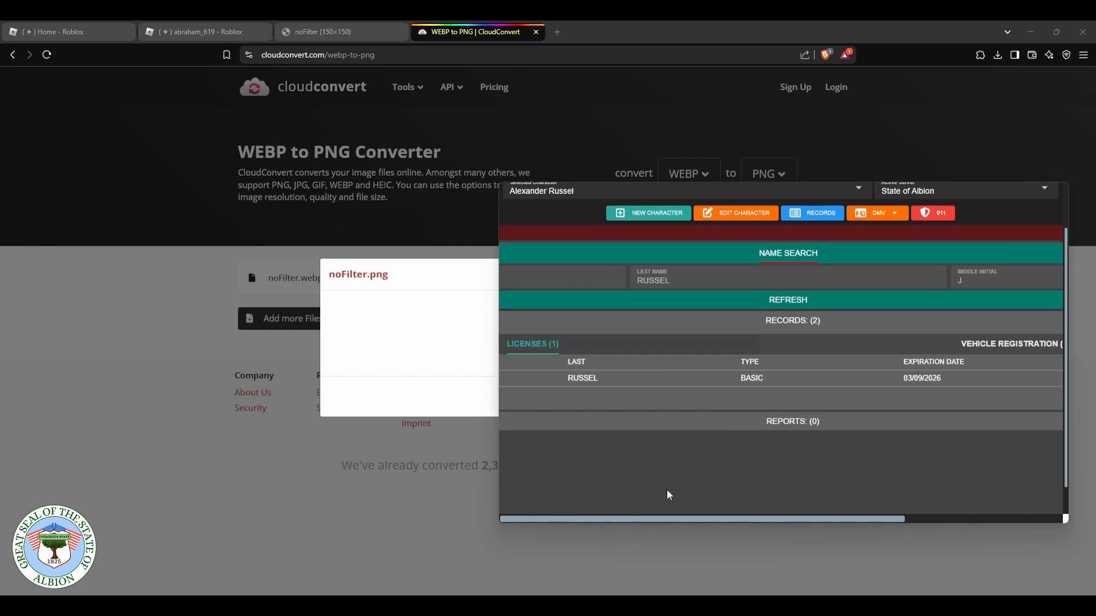
drag(676, 521, 722, 495)
click(828, 346)
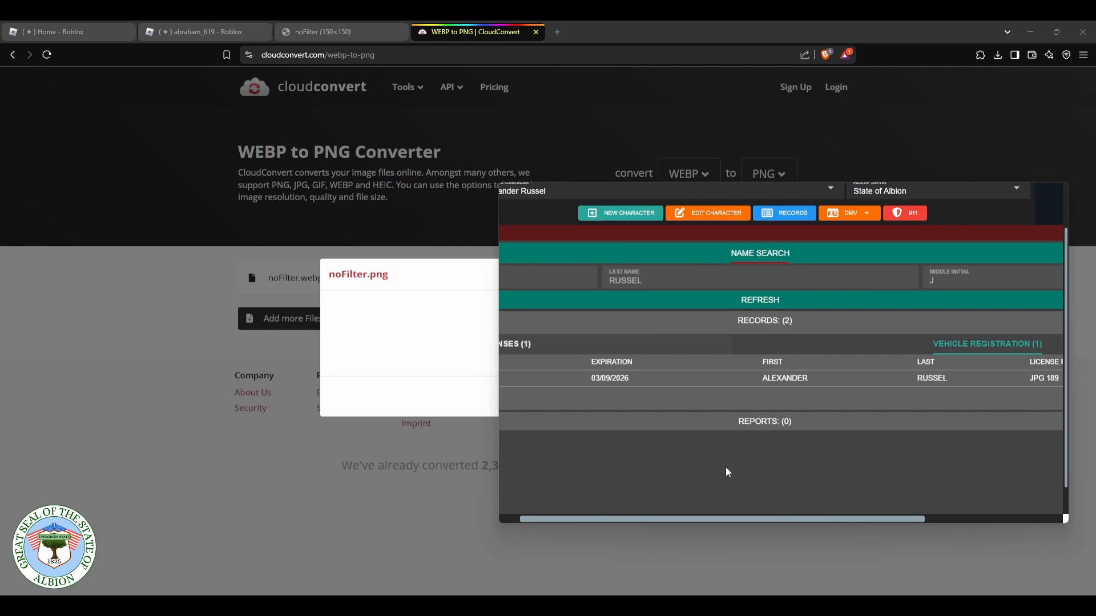
scroll(761, 432, up, 1)
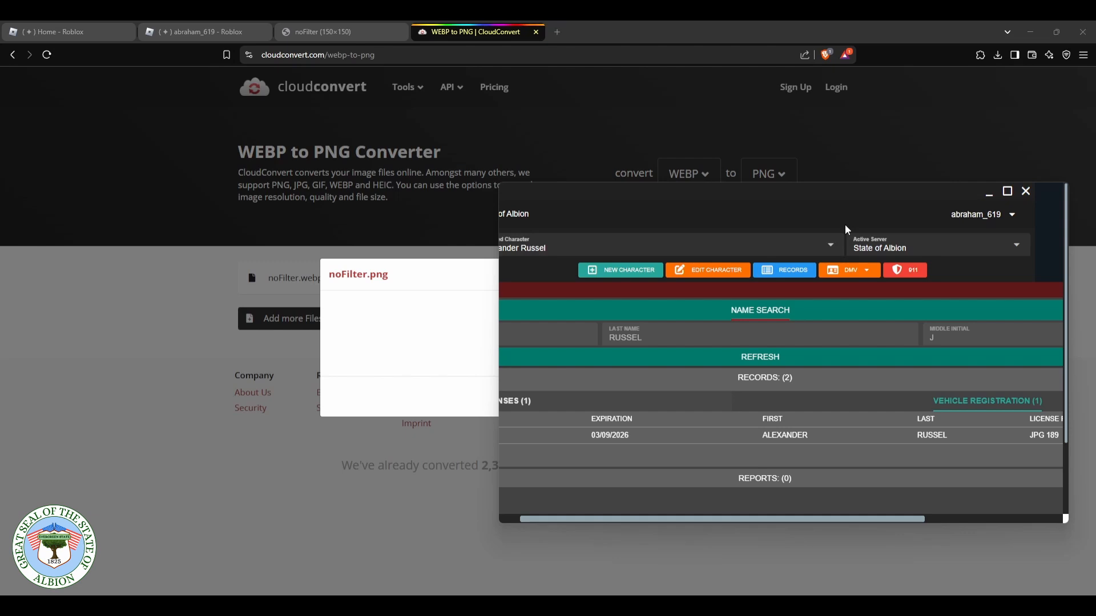
drag(826, 287, 717, 290)
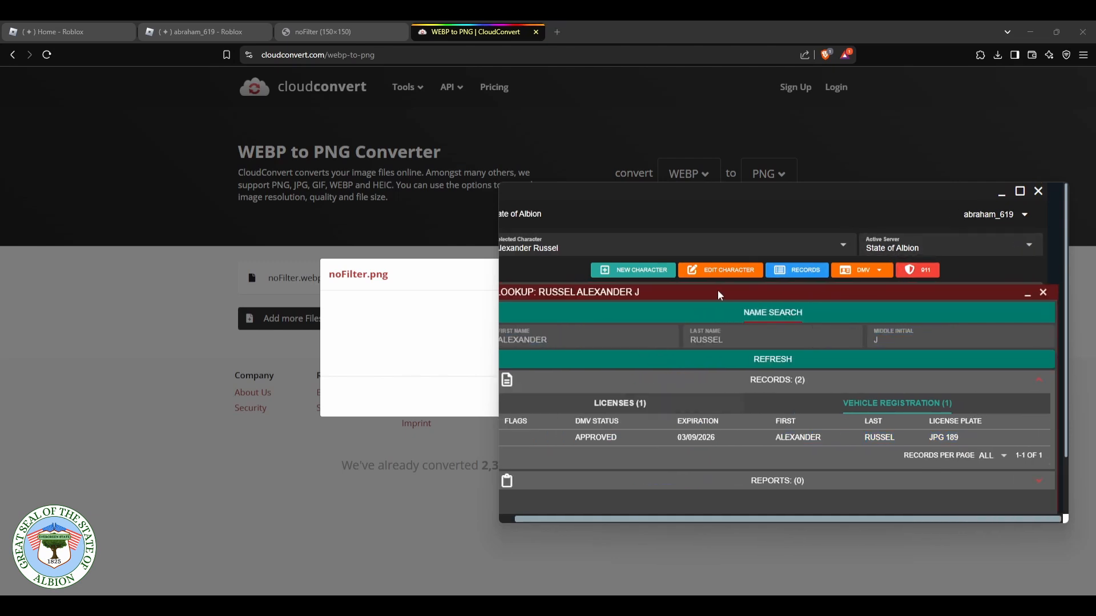
click(1042, 292)
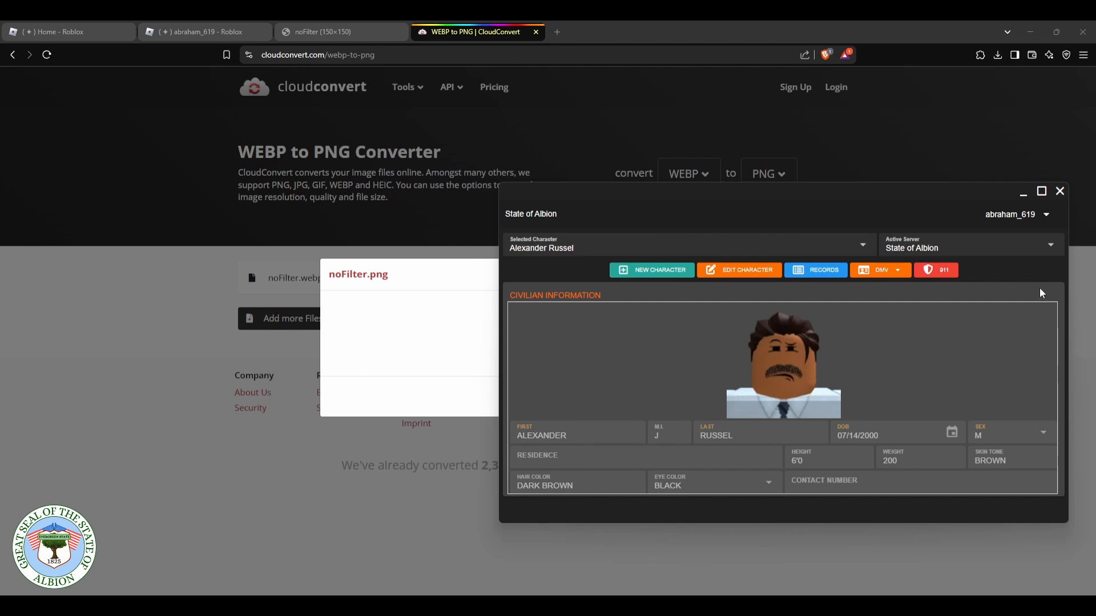
click(891, 270)
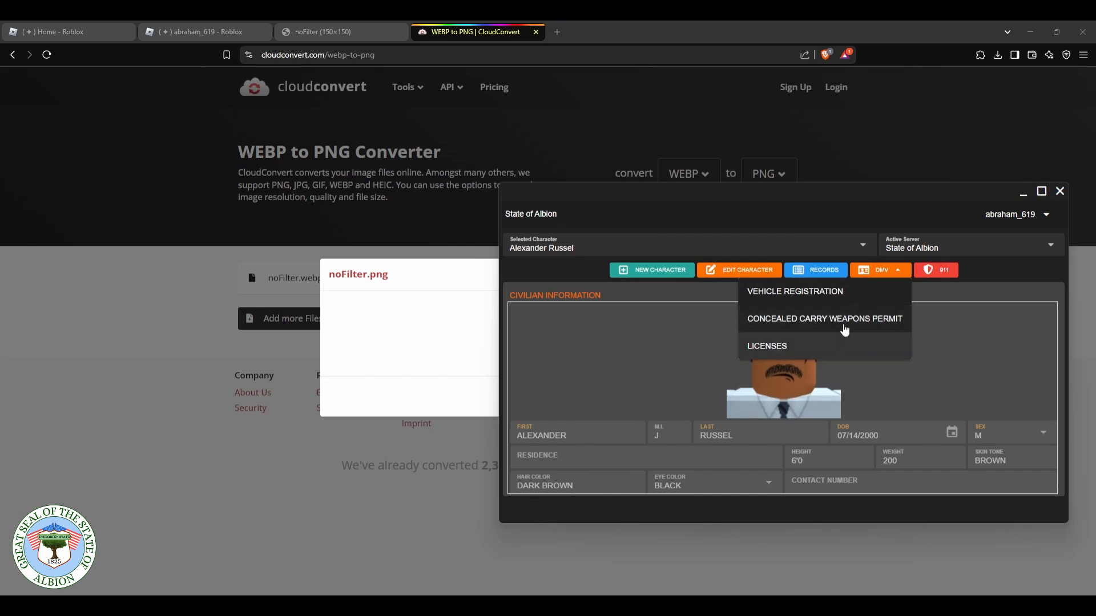
click(895, 275)
click(928, 275)
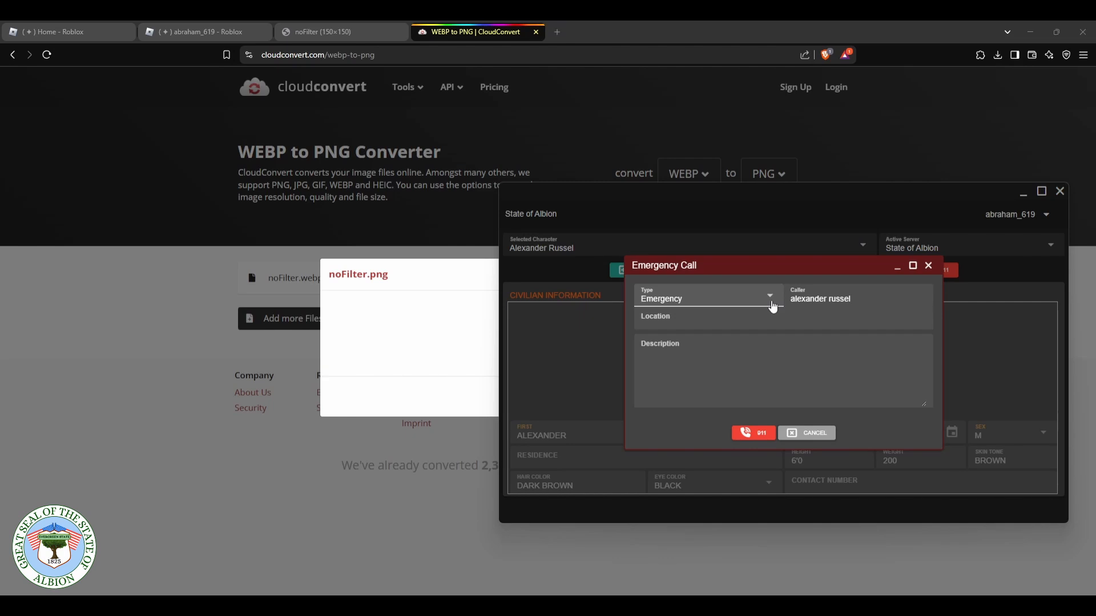
click(754, 305)
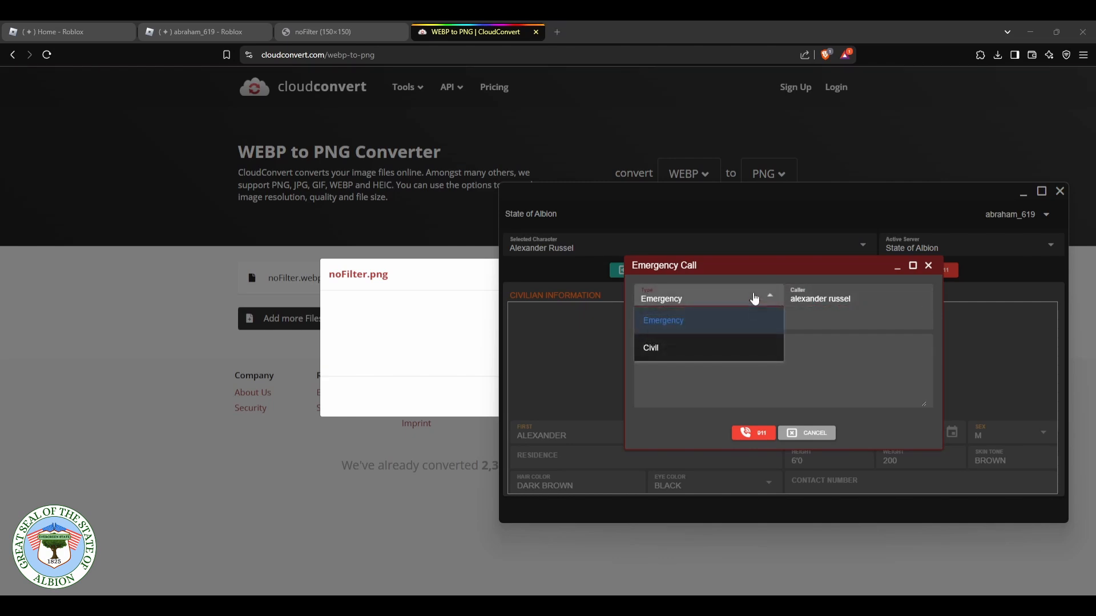
click(754, 299)
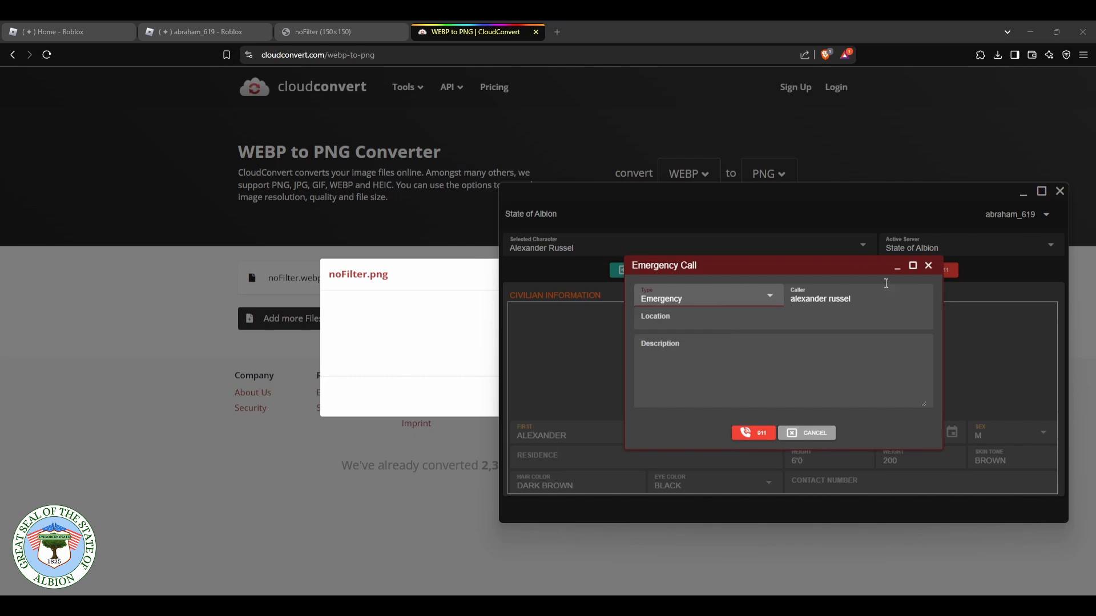
key(Tab)
click(702, 327)
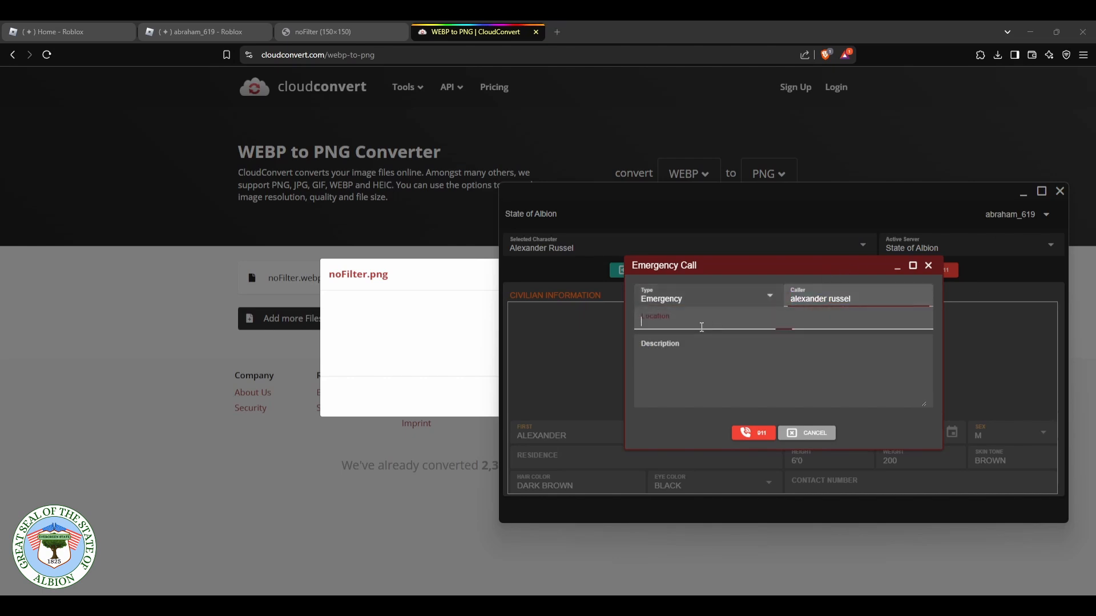
click(696, 388)
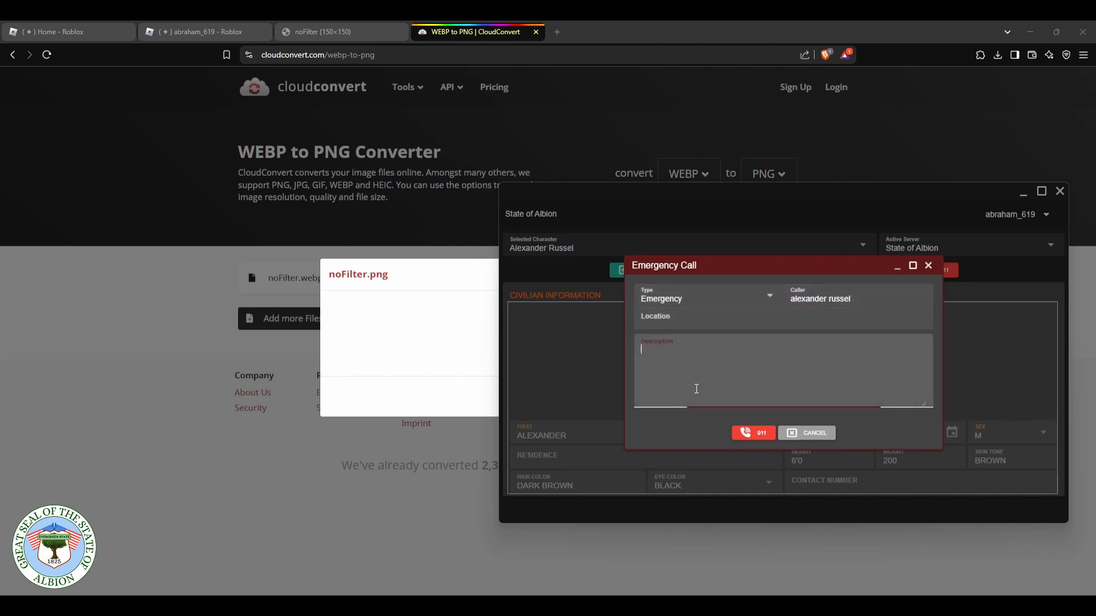
click(928, 266)
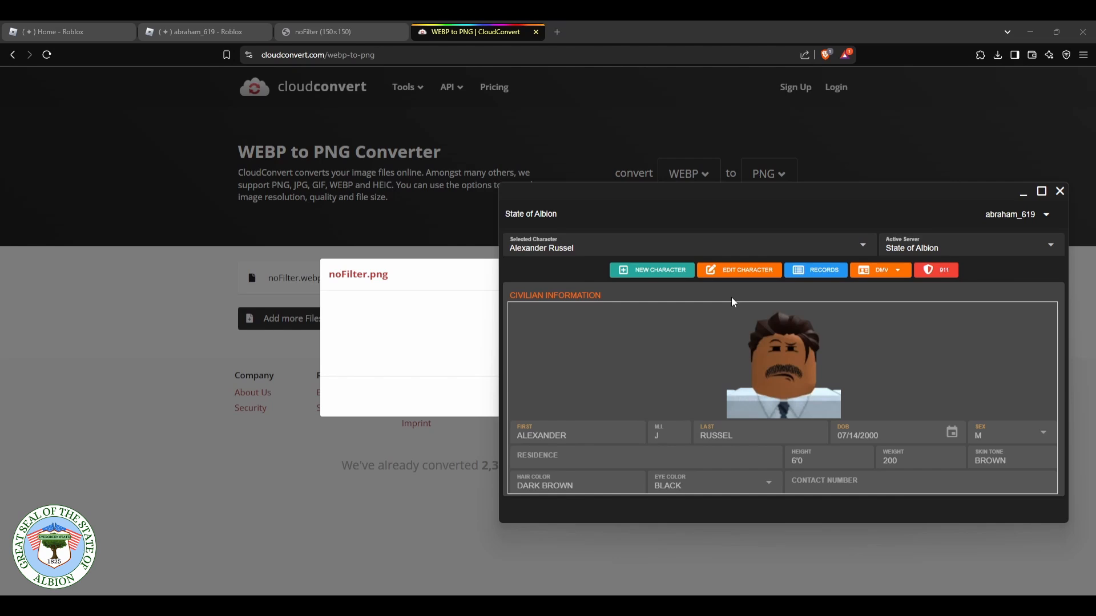